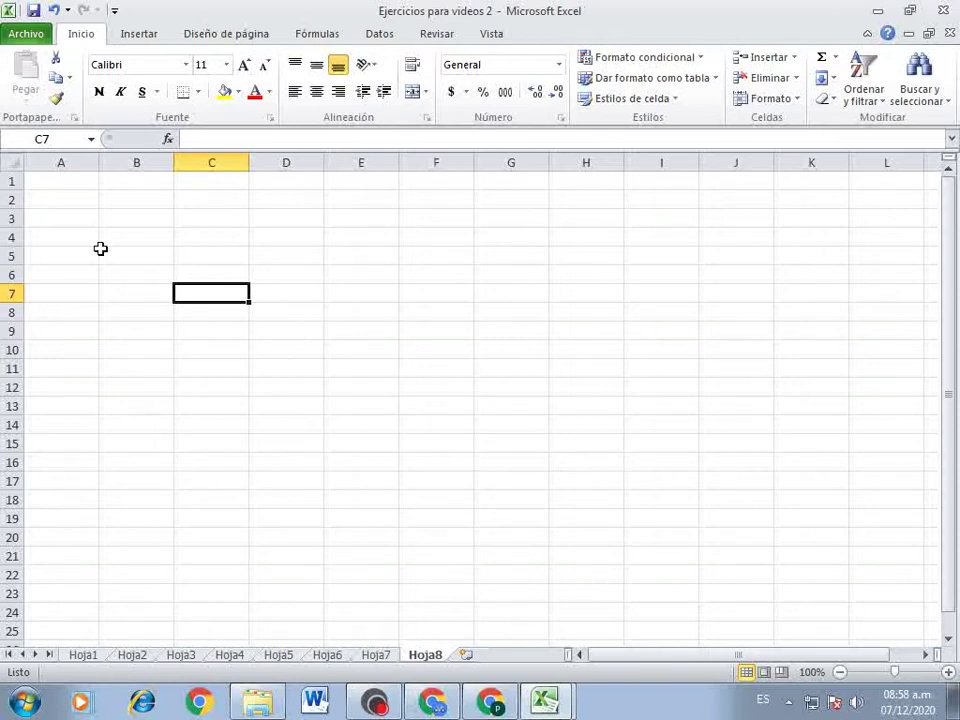
# - Enter the title VENTA DE ACCESORIOS DE COCINA in cell A1
pyautogui.moveTo(80, 185); pyautogui.dragTo(150, 200)
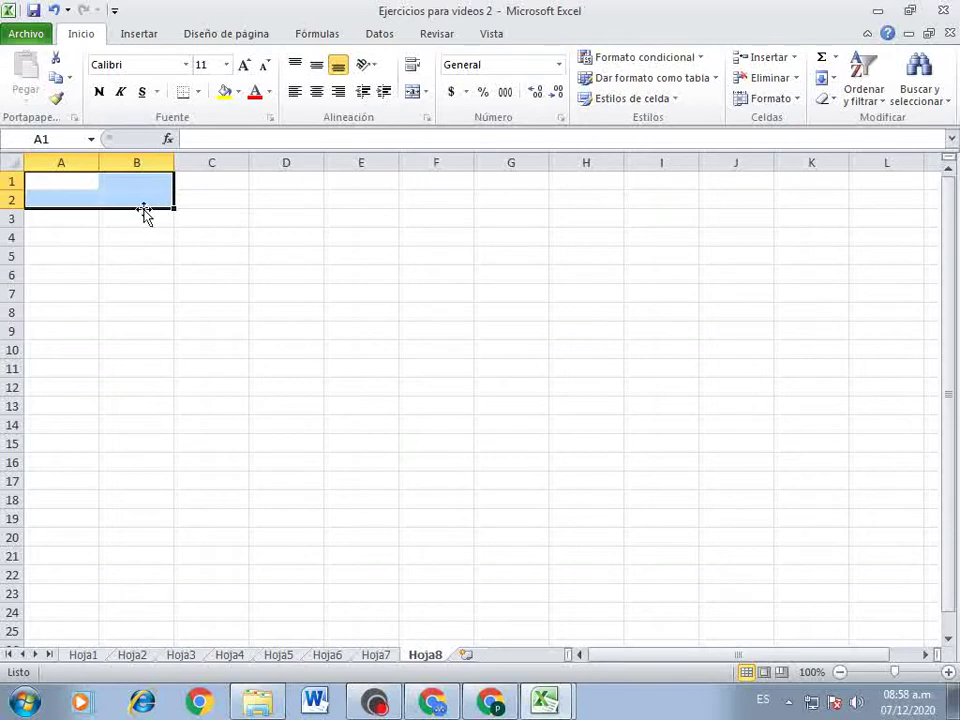
pyautogui.click(61, 181)
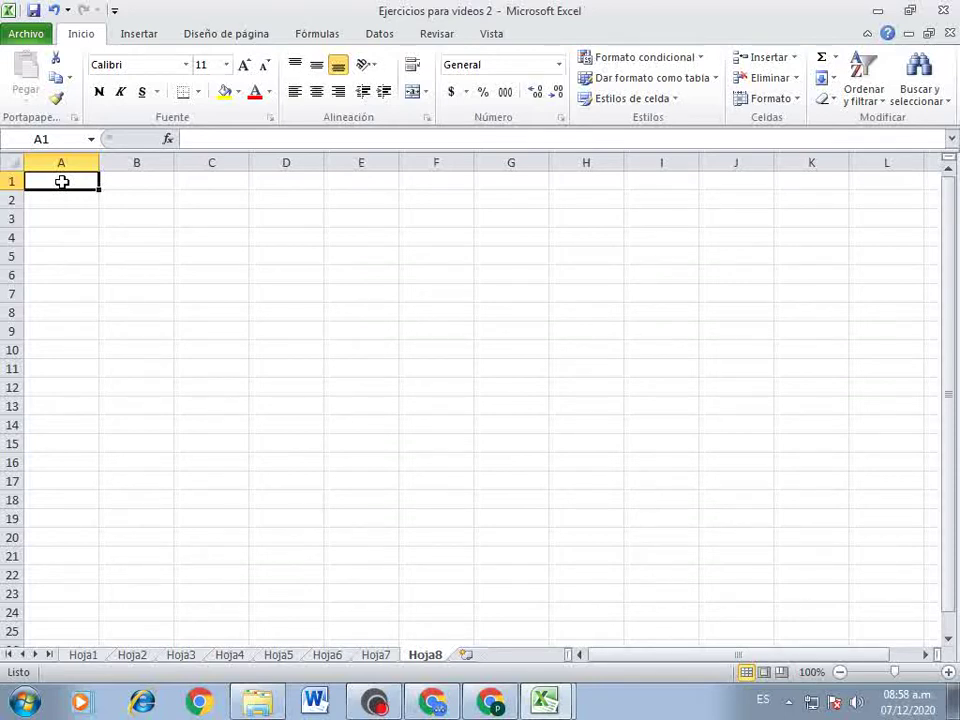
pyautogui.write('VENTA DE')
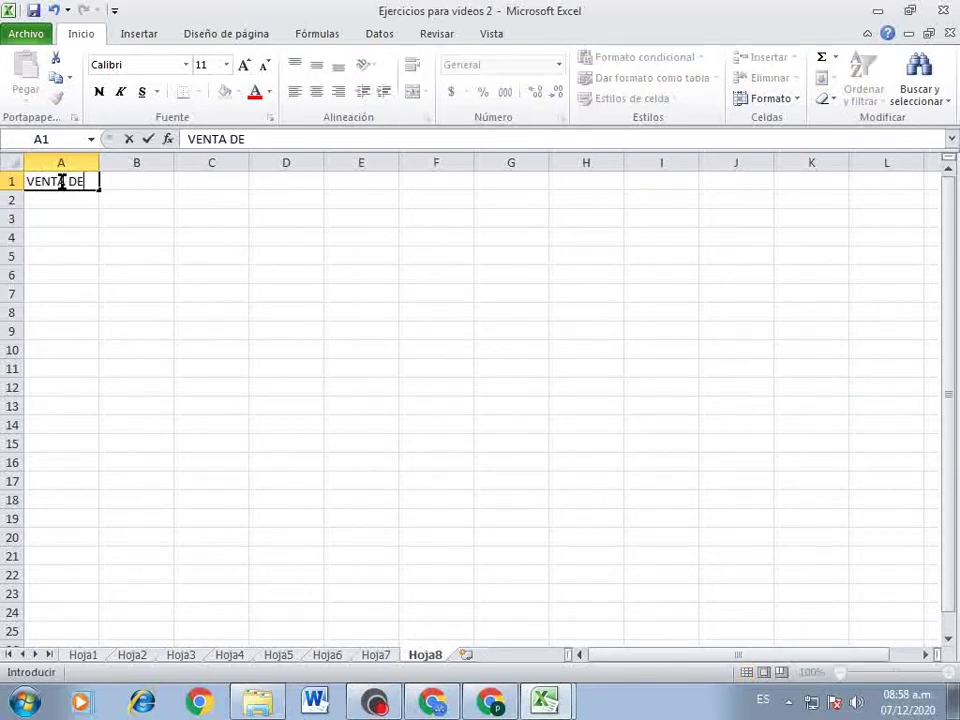
pyautogui.write(' ACCESORIOS ')
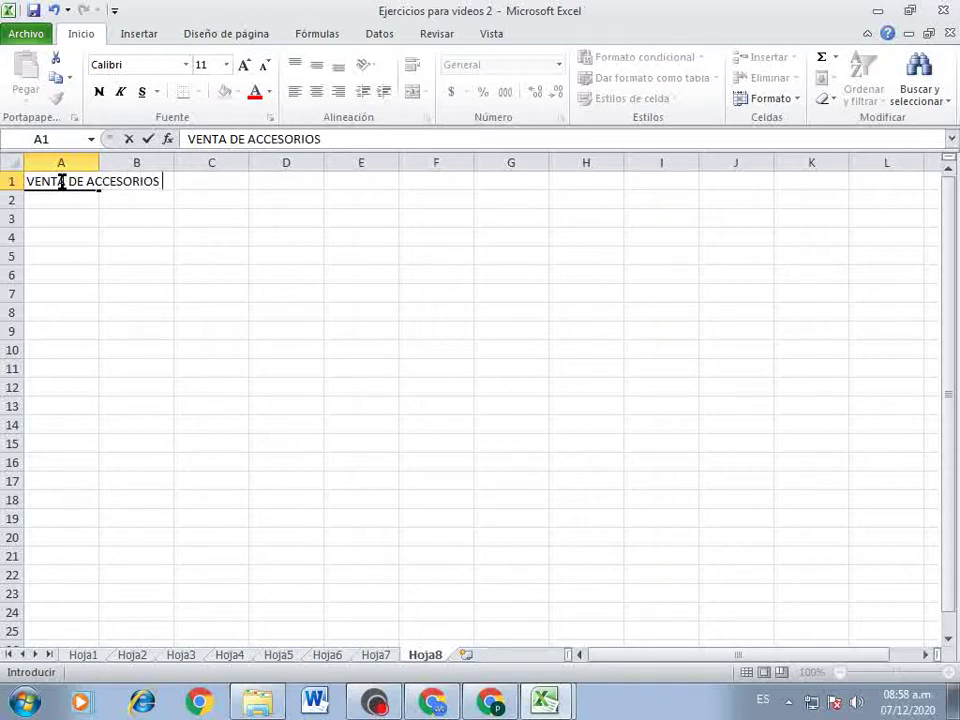
pyautogui.write('DE COCINA')
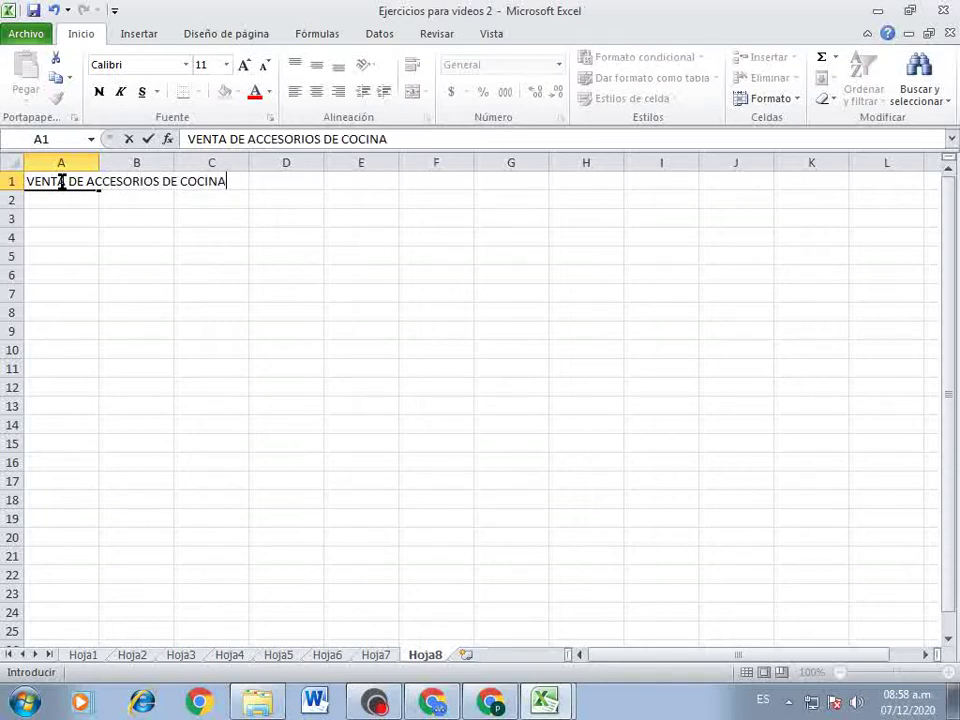
pyautogui.press('Return')
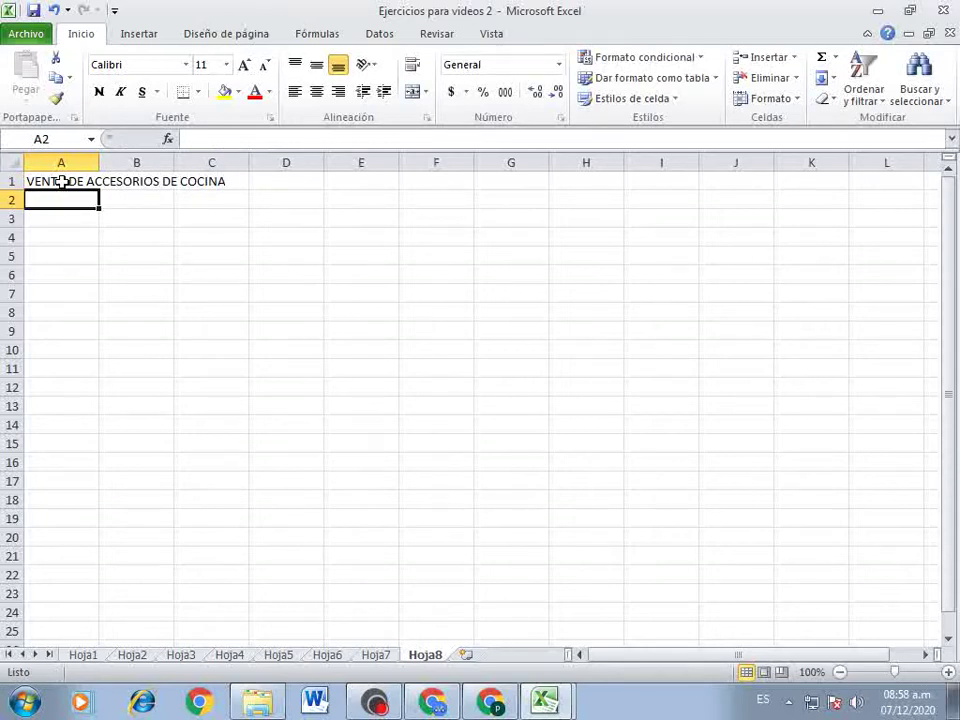
# - Enter the subtitle 1er QUINCENA DE DICIEMBRE 2020 in A2
pyautogui.write('1')
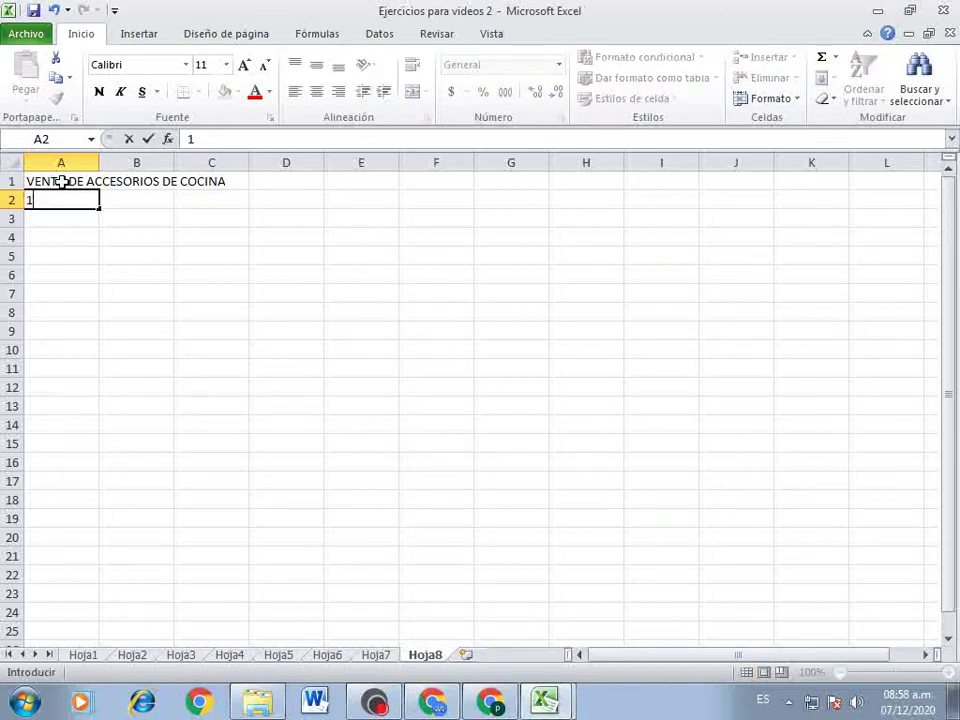
pyautogui.write('ER')
pyautogui.press('BackSpace')
pyautogui.press('BackSpace')
pyautogui.write('er')
pyautogui.write(' QUINCE')
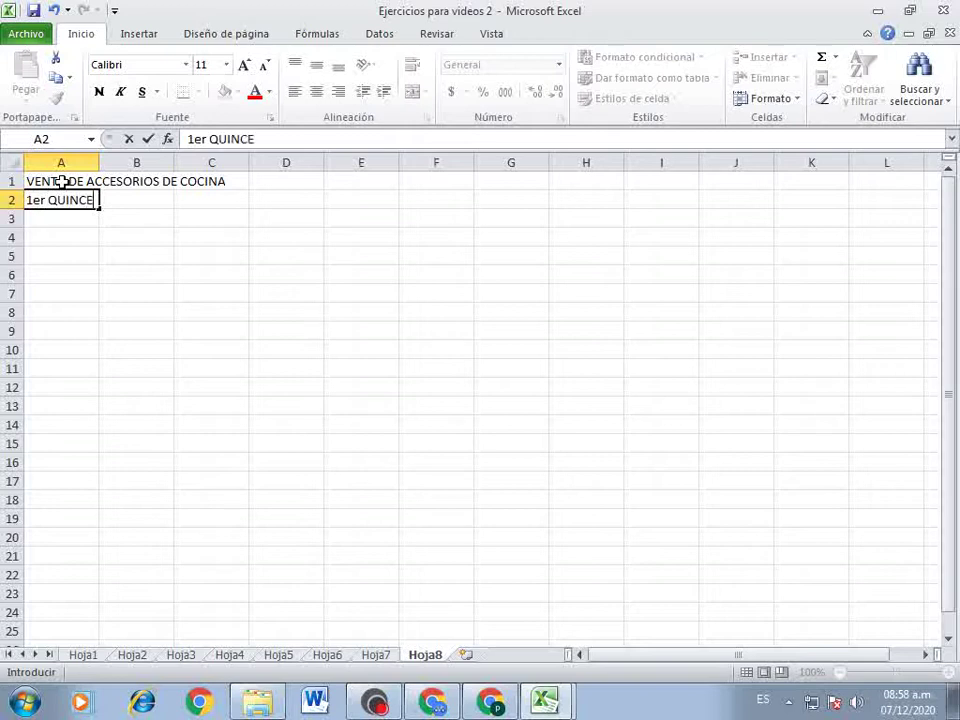
pyautogui.write('NA DE DIC')
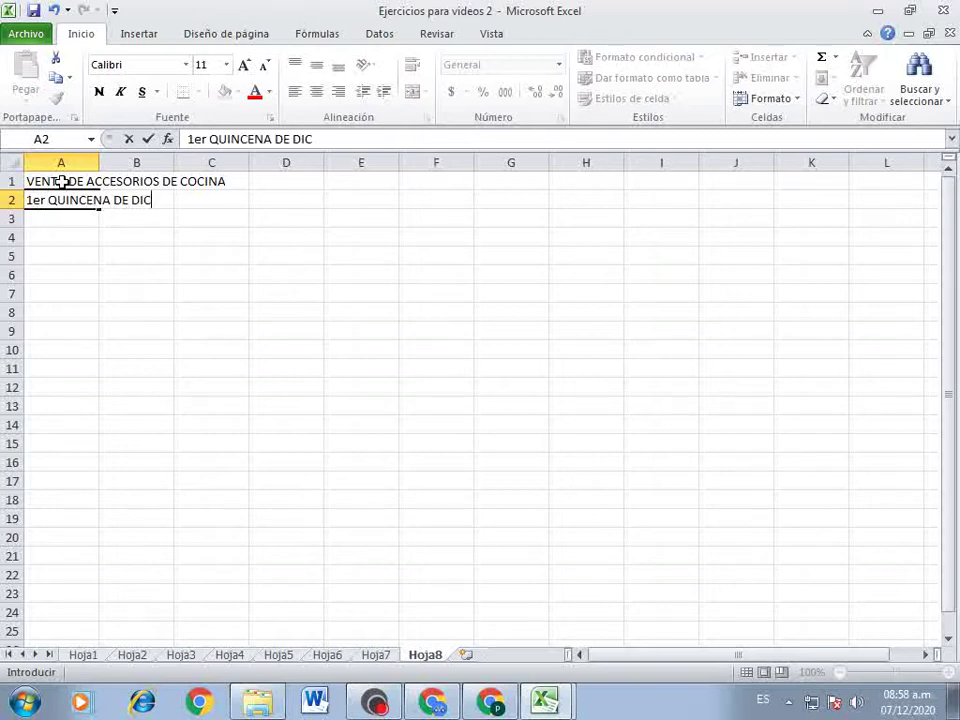
pyautogui.write('IEMBRE ')
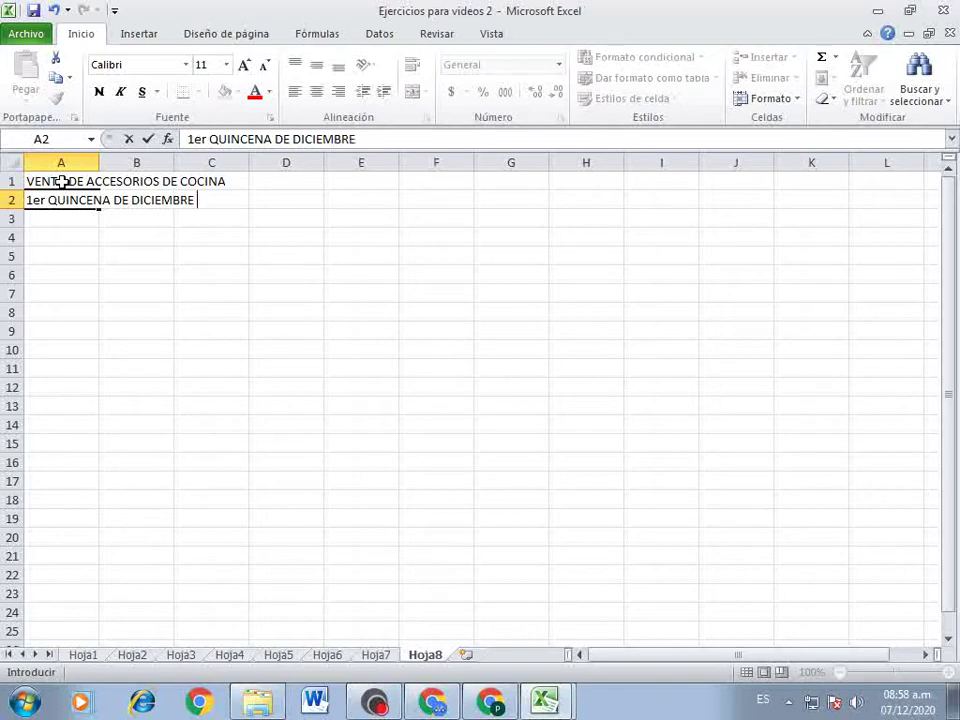
pyautogui.write('2020')
pyautogui.press('Return')
pyautogui.press('Return')
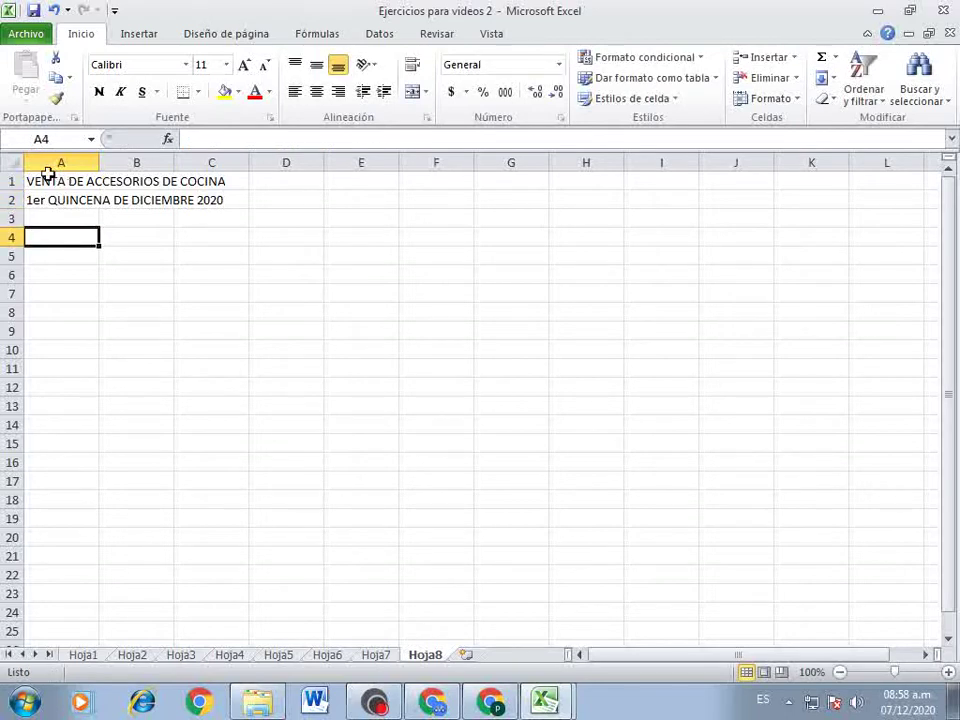
# - Set columns A through AK to a column width of 3
pyautogui.moveTo(73, 236); pyautogui.dragTo(945, 240)
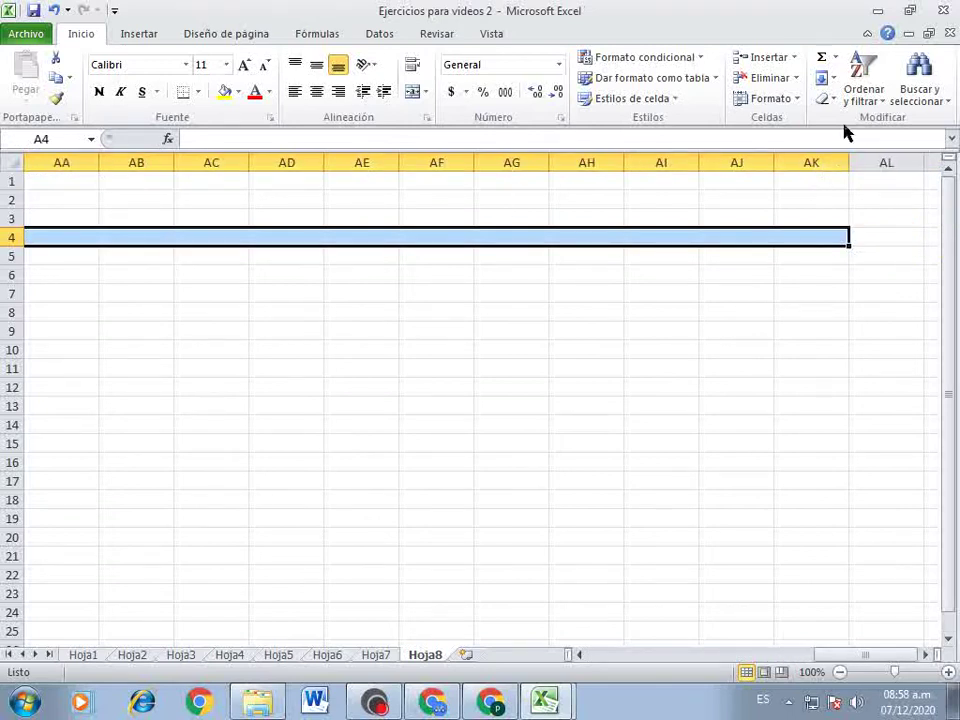
pyautogui.click(793, 98)
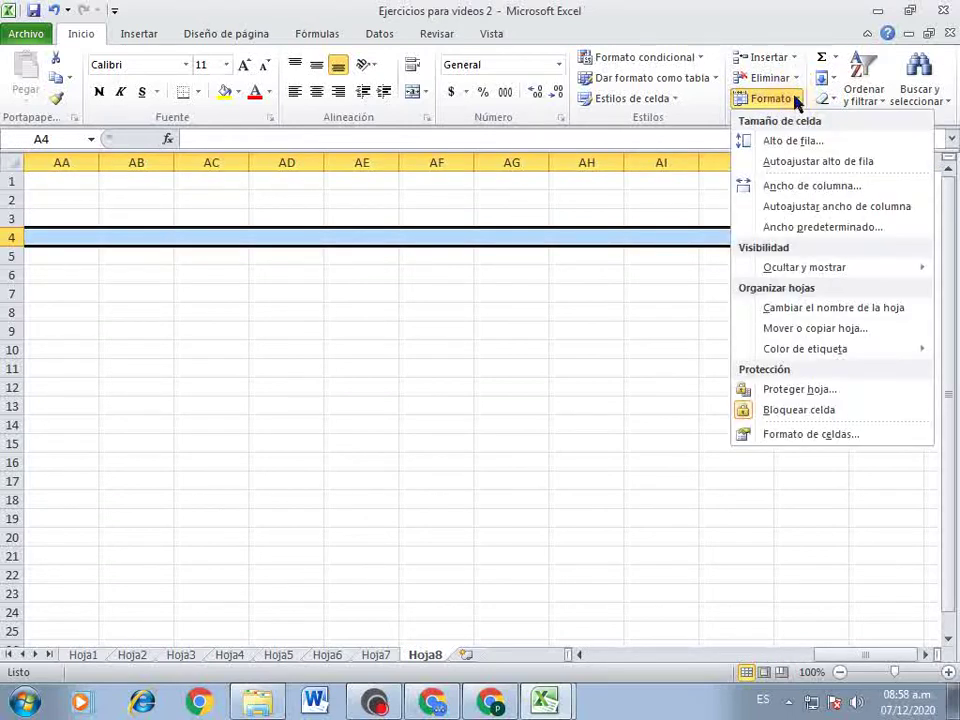
pyautogui.click(783, 185)
pyautogui.write('3')
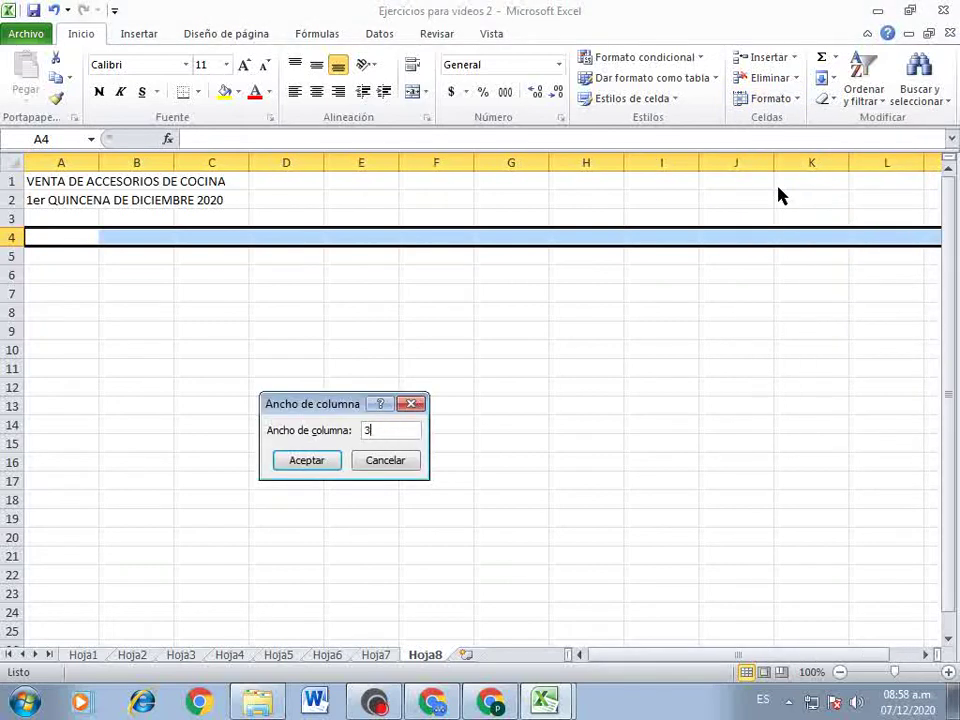
pyautogui.click(303, 466)
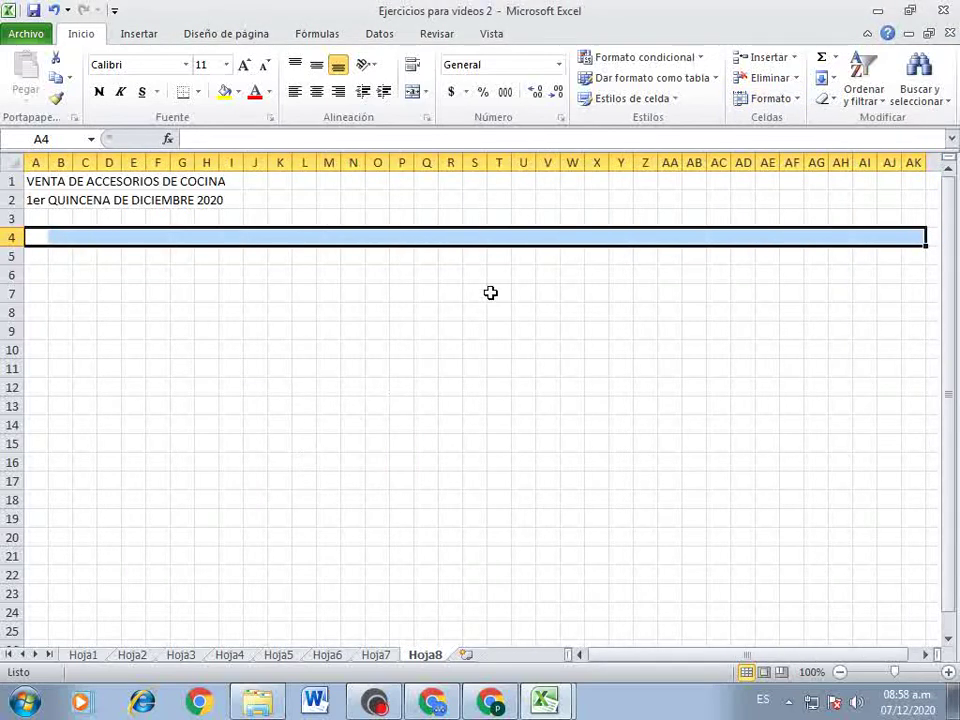
pyautogui.click(377, 292)
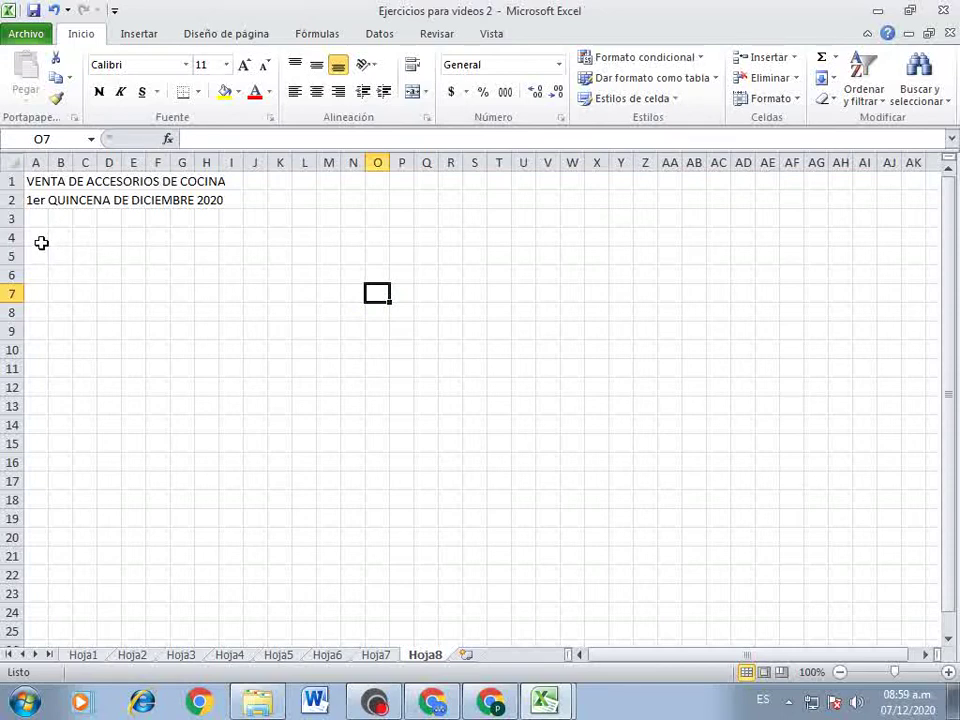
# - Label A4 FECHA DE ENTREGA and make F4:J4 a merged box with an outside border
pyautogui.click(41, 241)
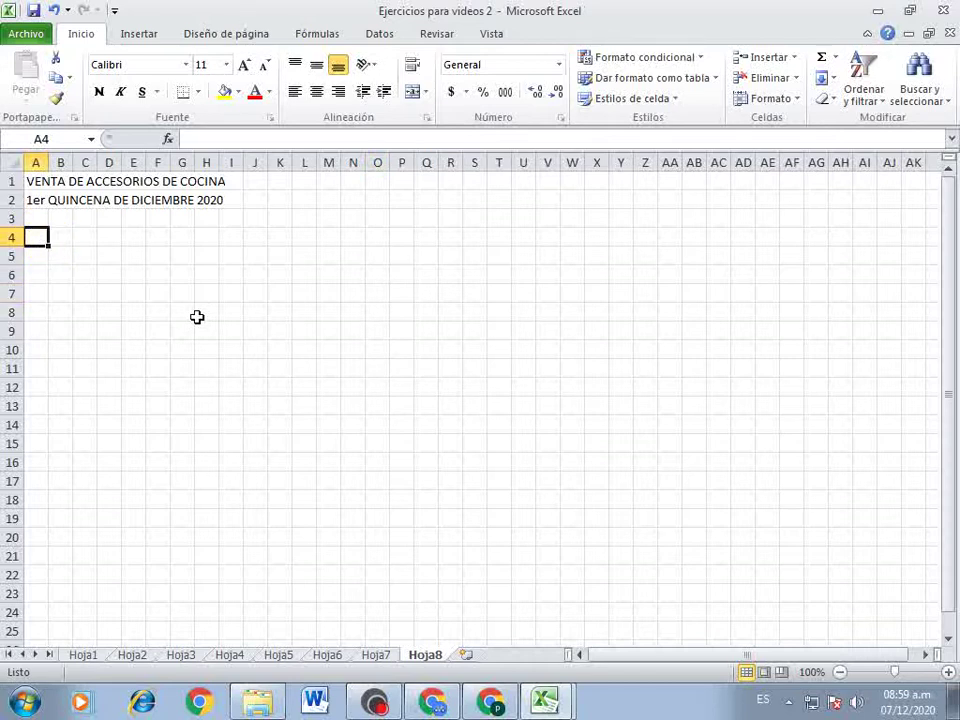
pyautogui.write('FECHA')
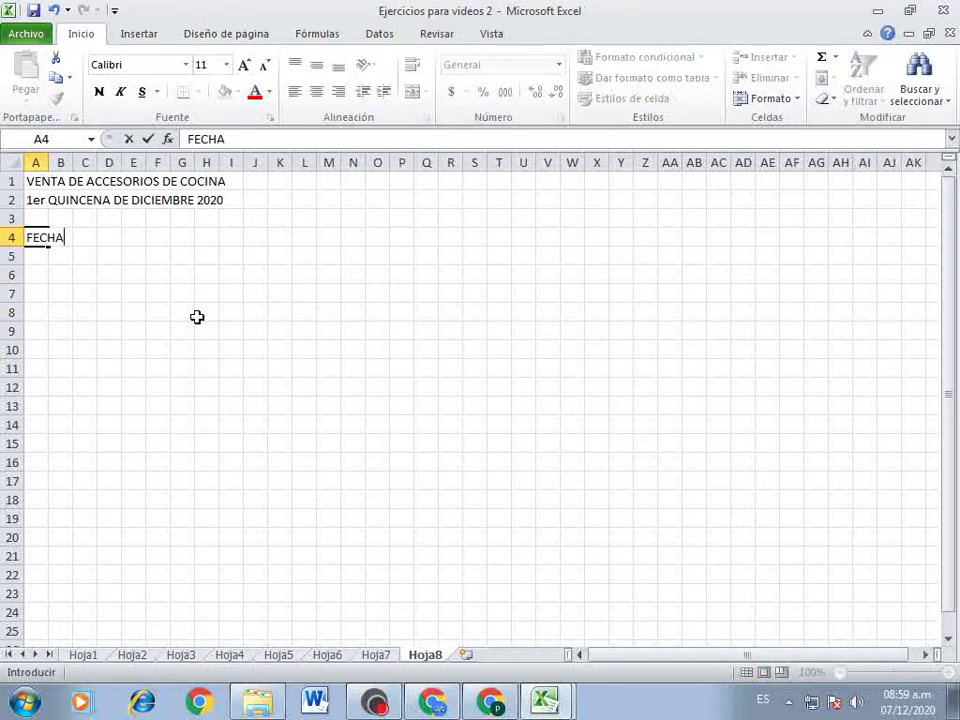
pyautogui.write(' DE ENTRE')
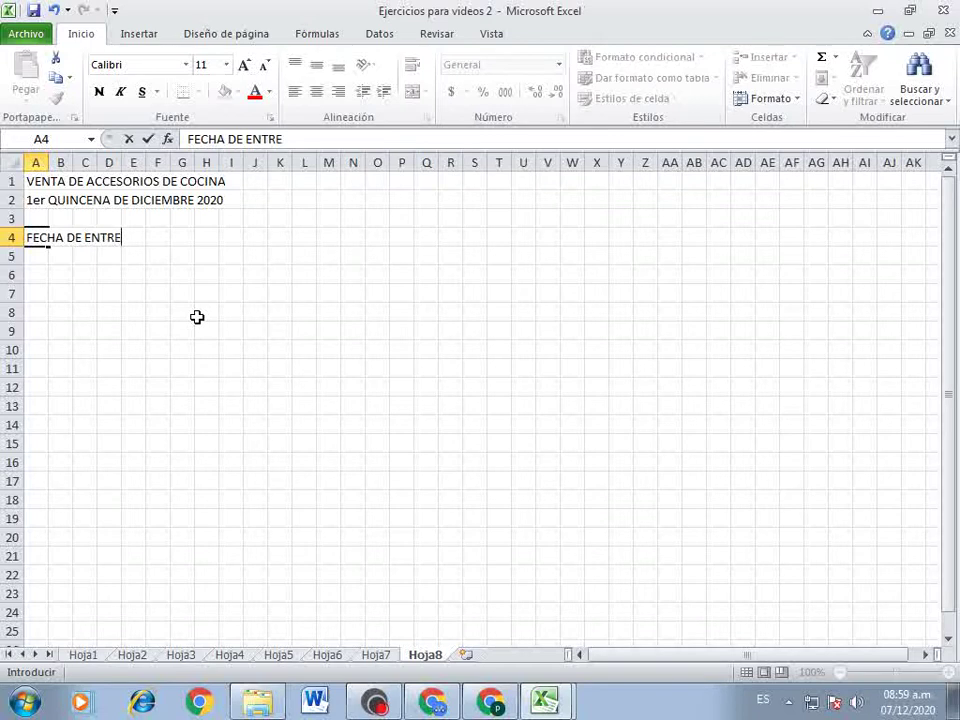
pyautogui.write('GA')
pyautogui.press('Right')
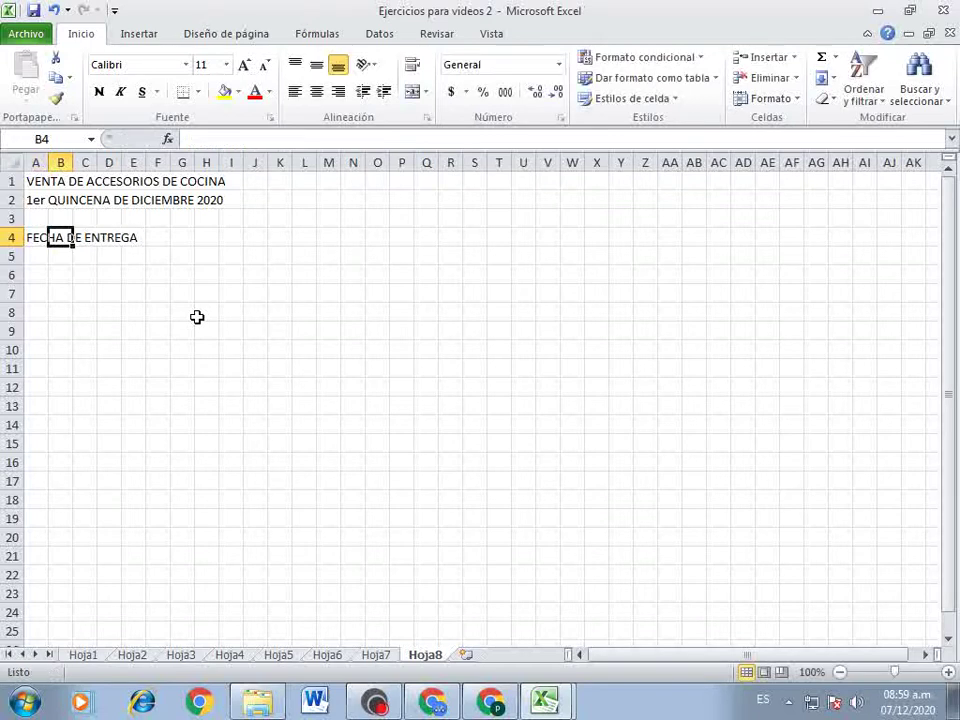
pyautogui.press('Right')
pyautogui.press('Right')
pyautogui.press('Right')
pyautogui.press('Right')
pyautogui.hotkey('shift', 'Right')
pyautogui.hotkey('shift', 'Right')
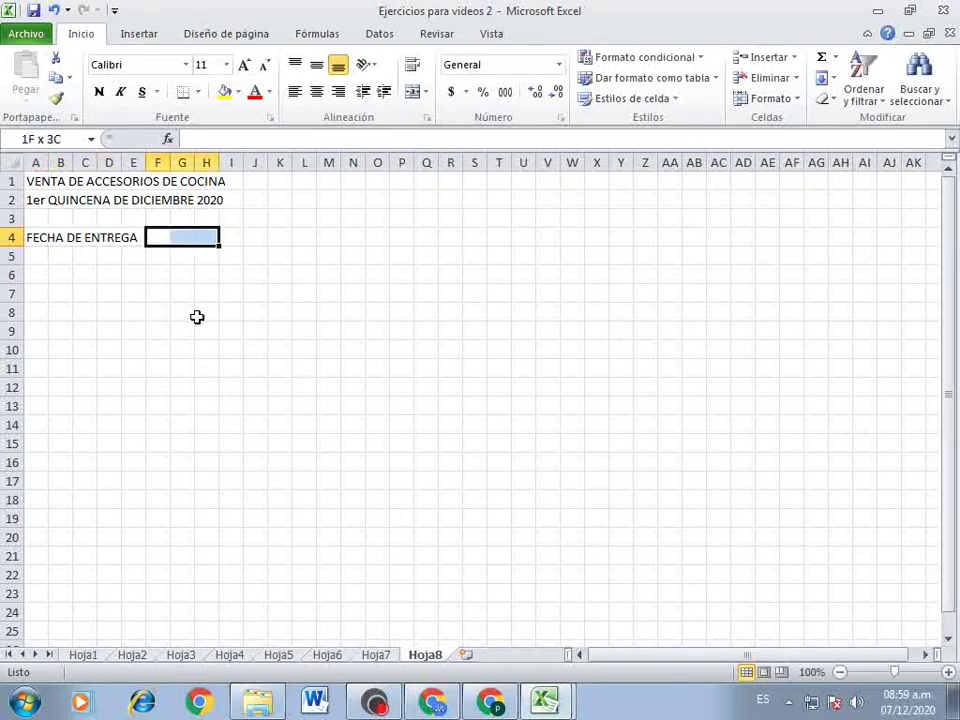
pyautogui.hotkey('shift', 'Right')
pyautogui.hotkey('shift', 'Right')
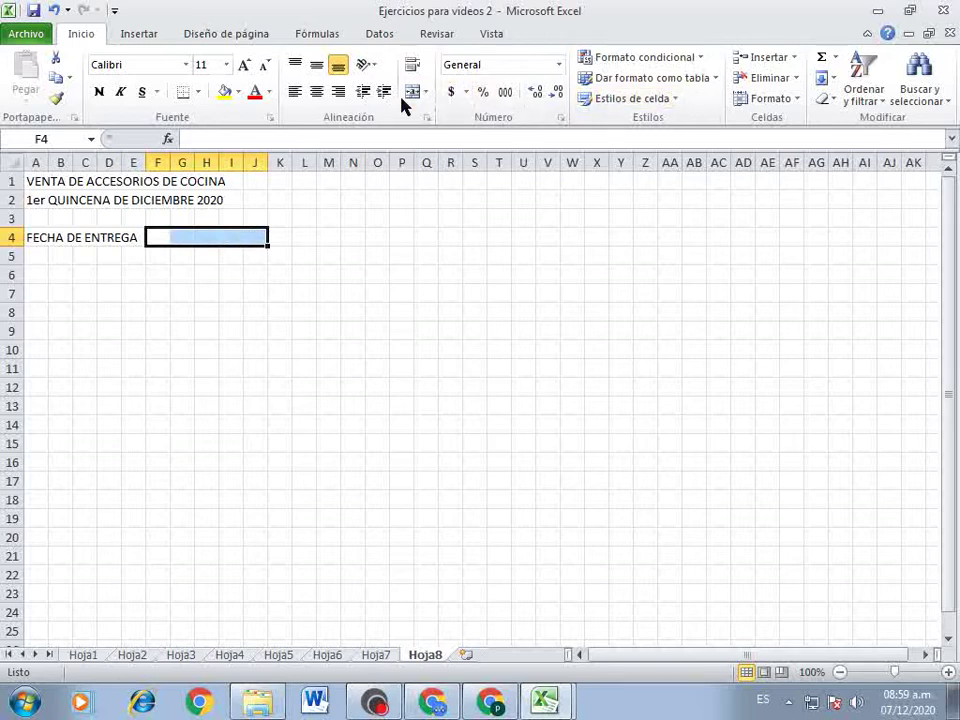
pyautogui.click(412, 92)
pyautogui.click(197, 92)
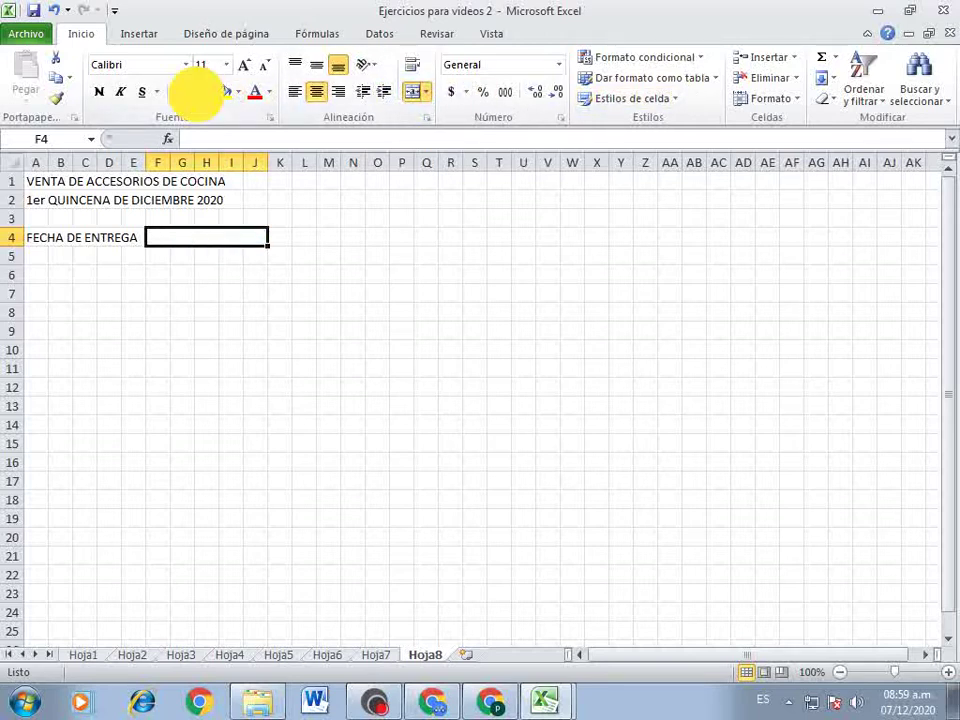
pyautogui.click(207, 243)
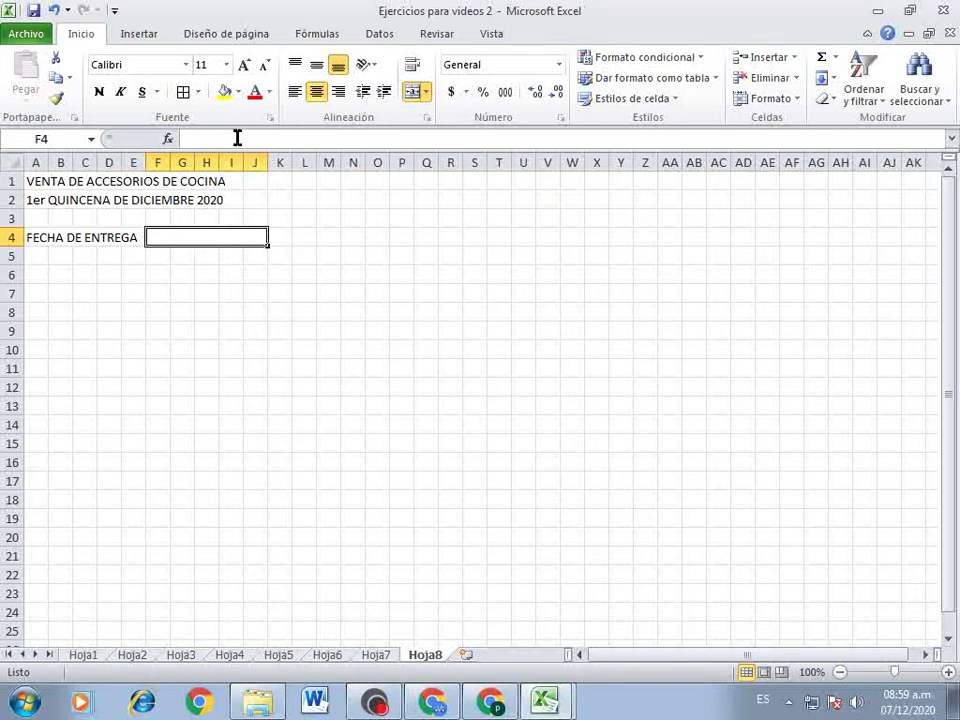
pyautogui.click(199, 92)
pyautogui.click(210, 263)
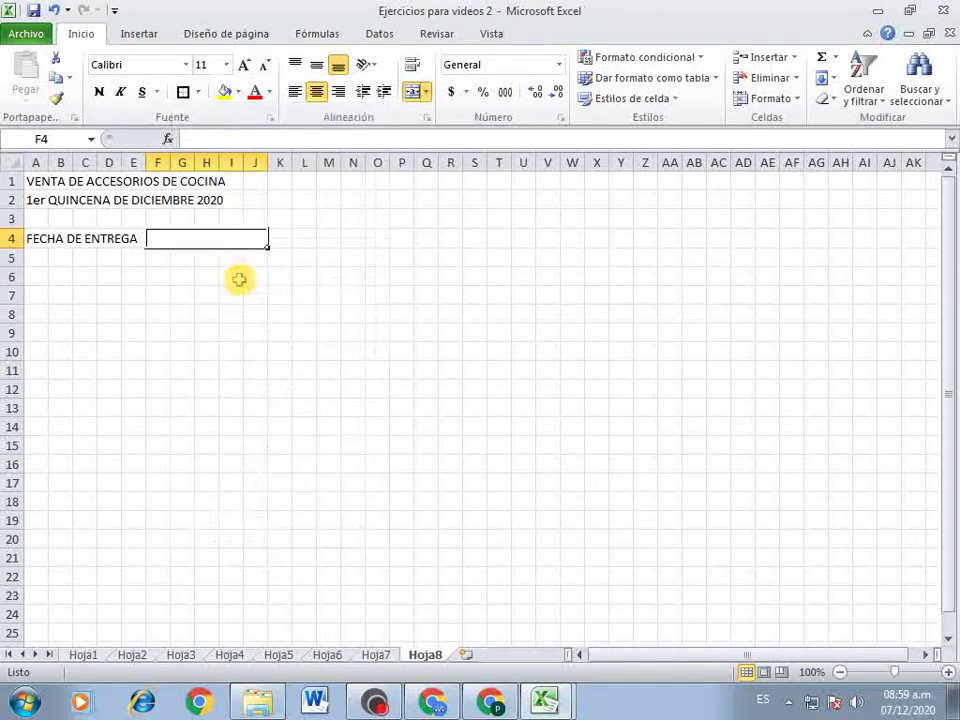
# - Label L4 GERENTE and border the manager entry range O4:W4
pyautogui.click(300, 238)
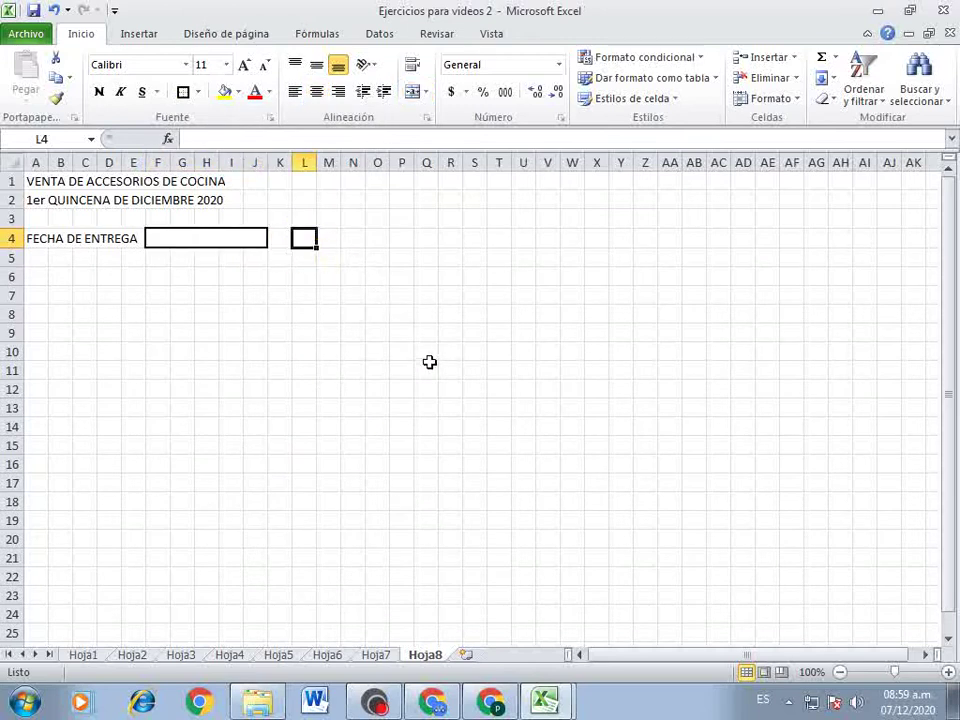
pyautogui.write('G')
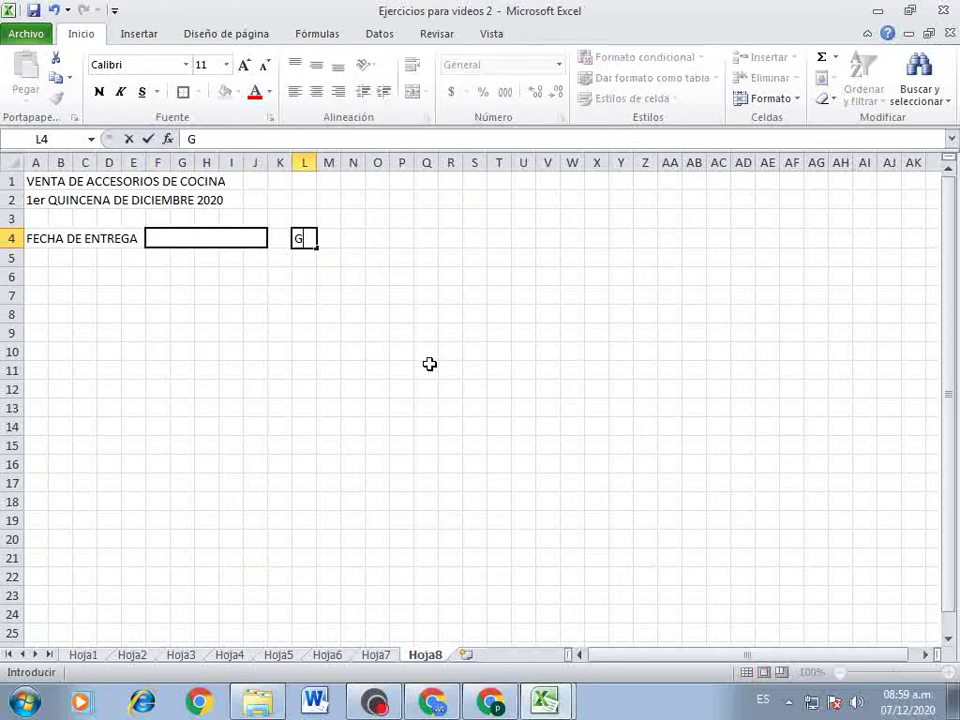
pyautogui.write('EN')
pyautogui.press('BackSpace')
pyautogui.write('RE')
pyautogui.write('NTE')
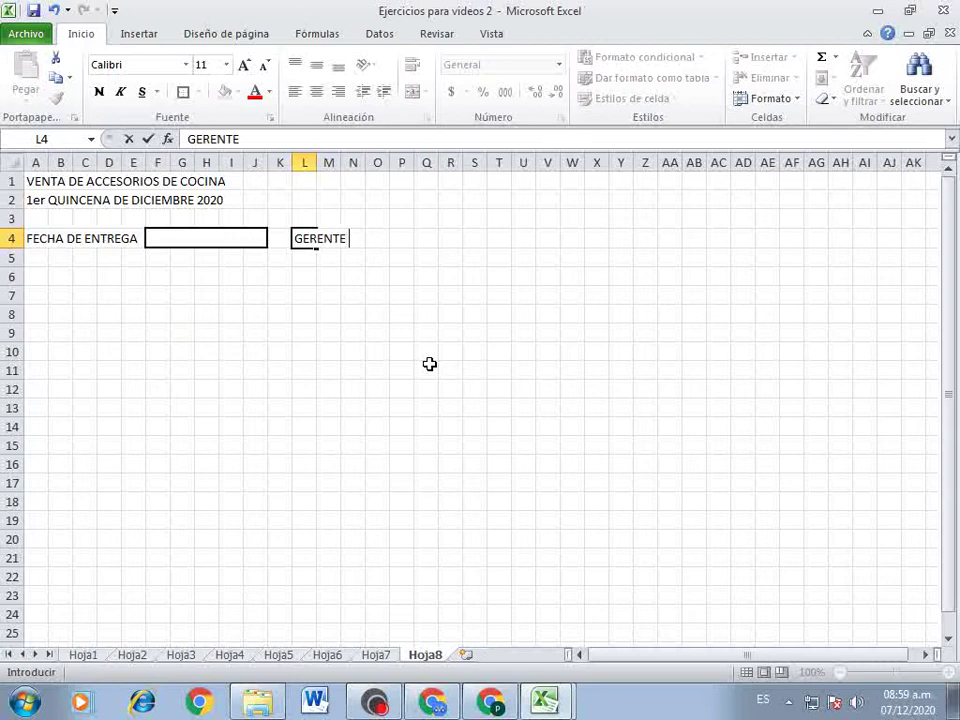
pyautogui.press('Return')
pyautogui.press('Up')
pyautogui.press('Right')
pyautogui.press('Right')
pyautogui.press('Right')
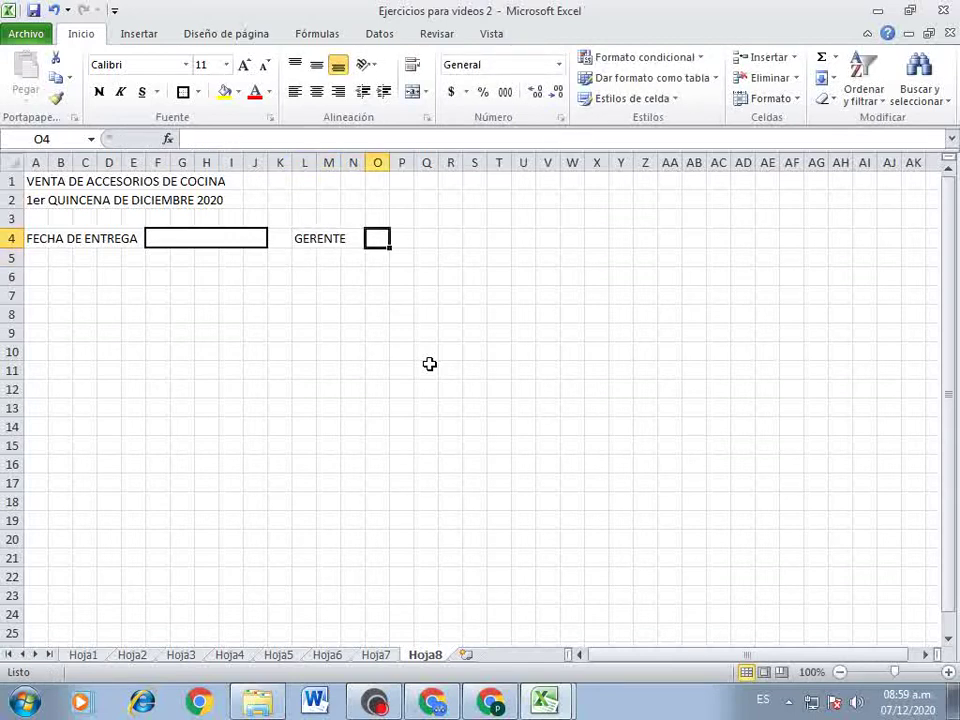
pyautogui.hotkey('shift', 'Right')
pyautogui.hotkey('shift', 'Right')
pyautogui.hotkey('shift', 'Right')
pyautogui.hotkey('shift', 'Right')
pyautogui.hotkey('shift', 'Right')
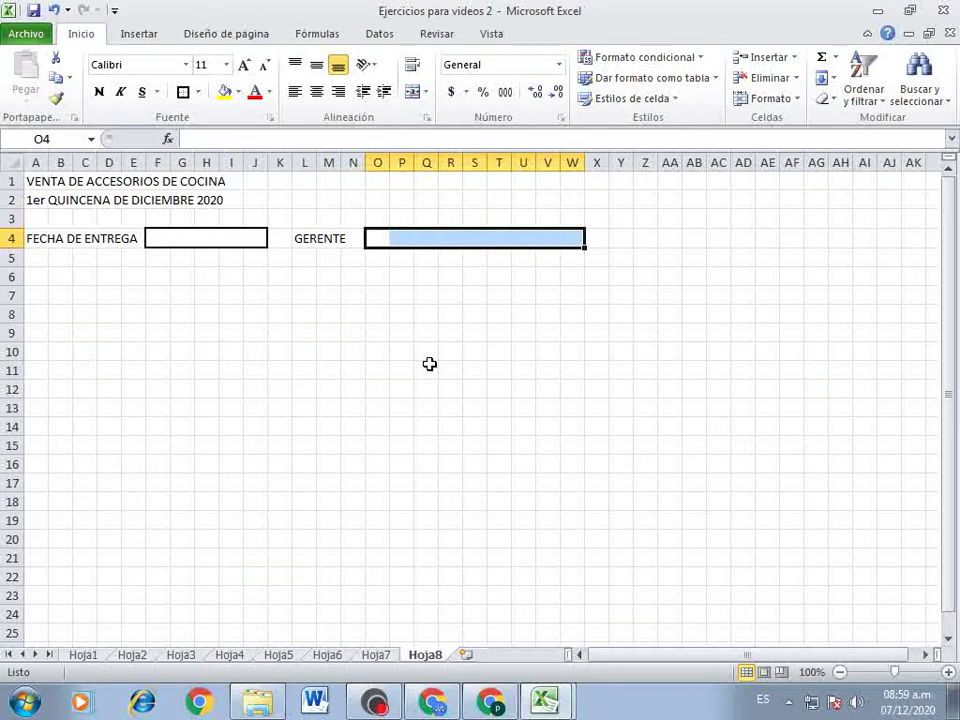
pyautogui.click(183, 92)
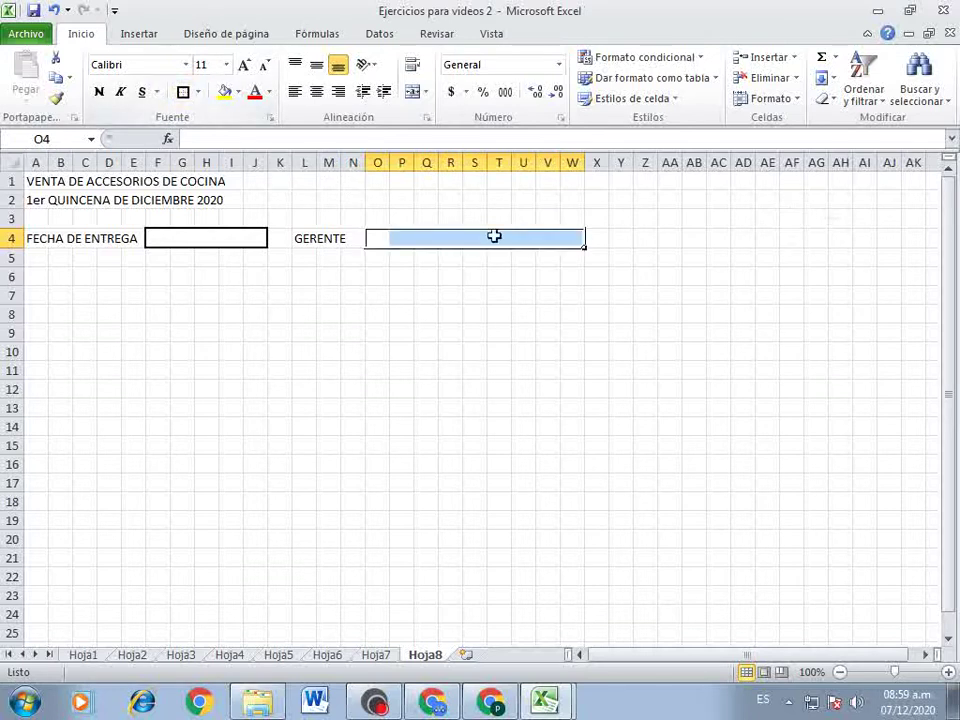
pyautogui.click(41, 283)
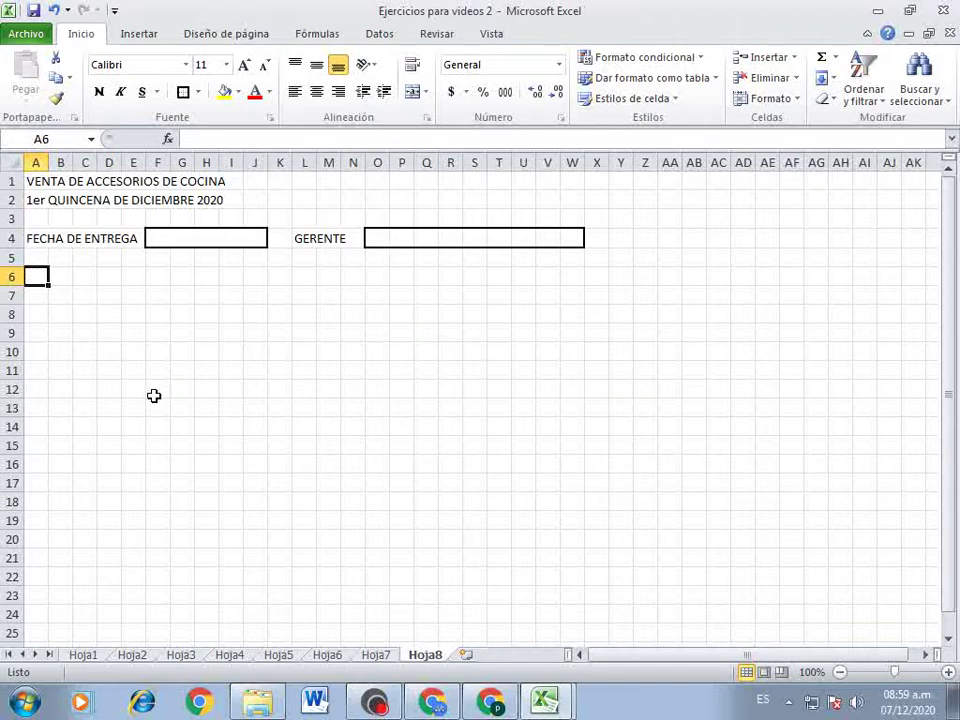
# - Enter a centred DIA in A6 and PRODUCTO merged and centred across B6:H6
pyautogui.write('DIA')
pyautogui.press('Return')
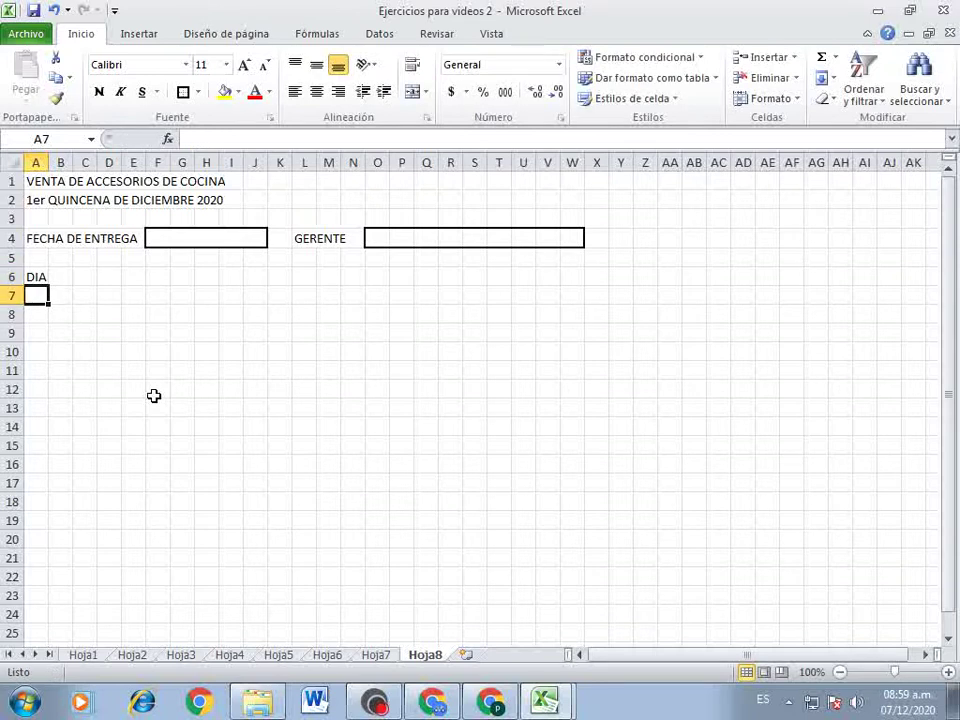
pyautogui.press('Up')
pyautogui.moveTo(50, 167); pyautogui.dragTo(55, 166)
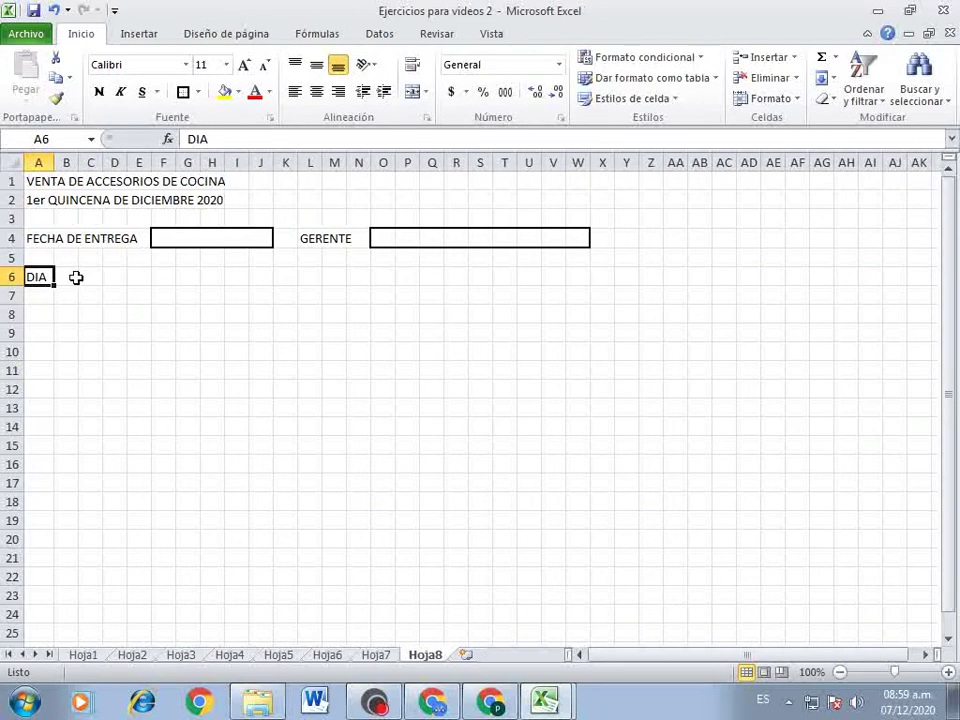
pyautogui.moveTo(74, 277); pyautogui.dragTo(205, 277)
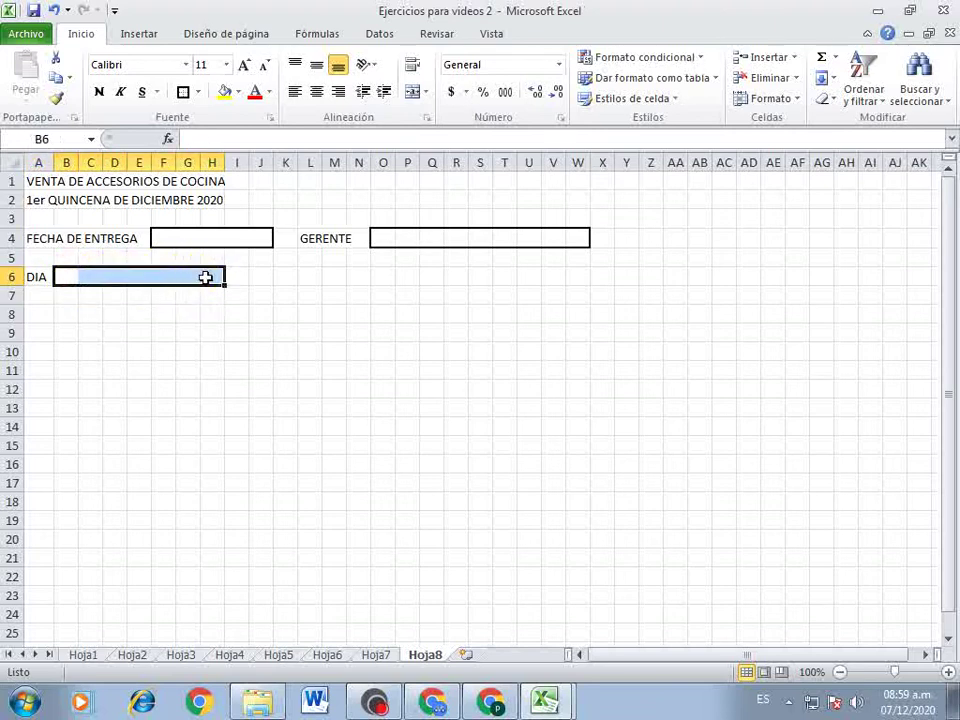
pyautogui.write('PRODUC')
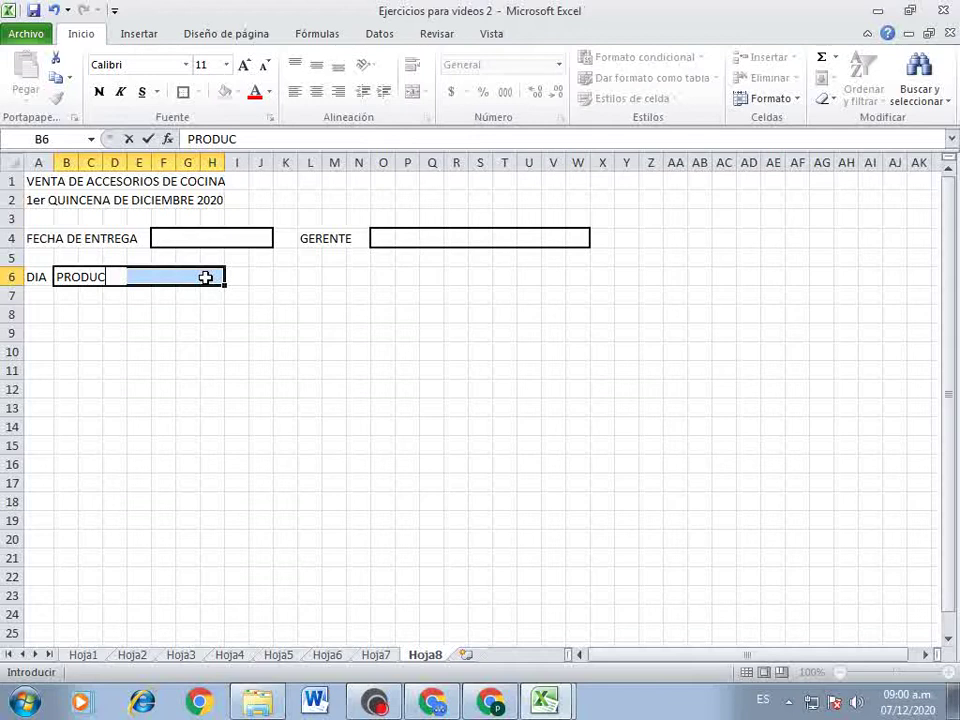
pyautogui.write('TO')
pyautogui.press('Return')
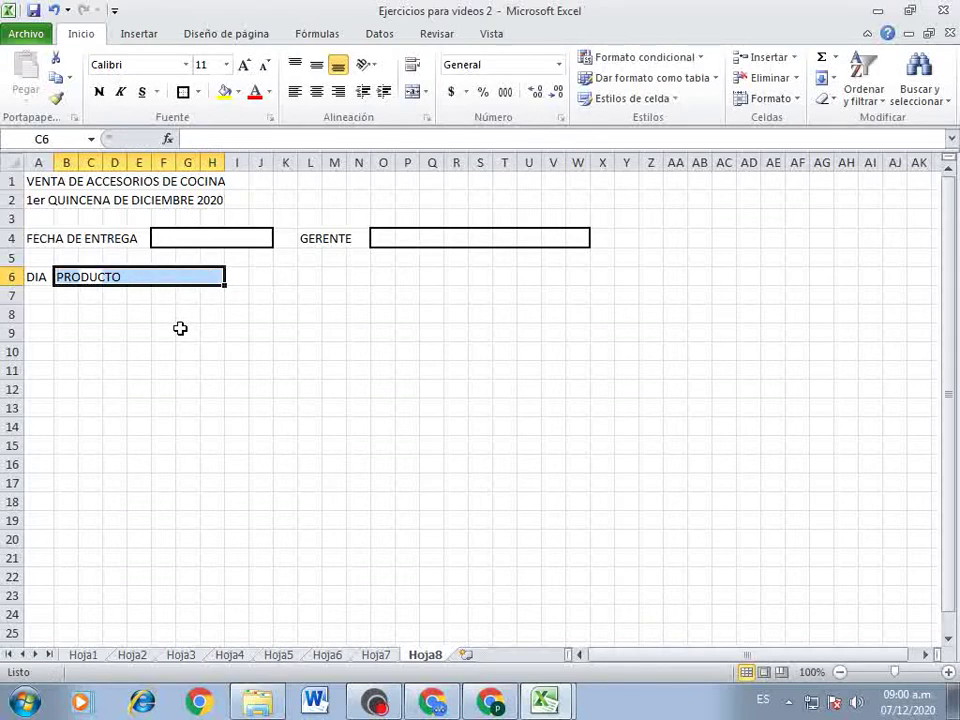
pyautogui.click(410, 90)
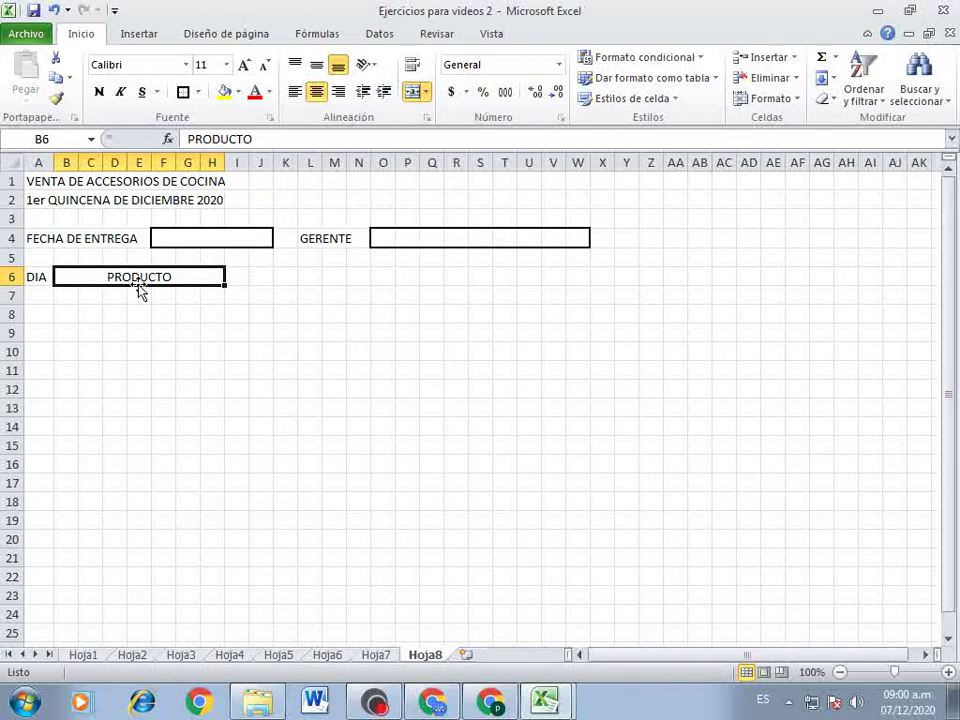
pyautogui.click(40, 278)
pyautogui.click(318, 91)
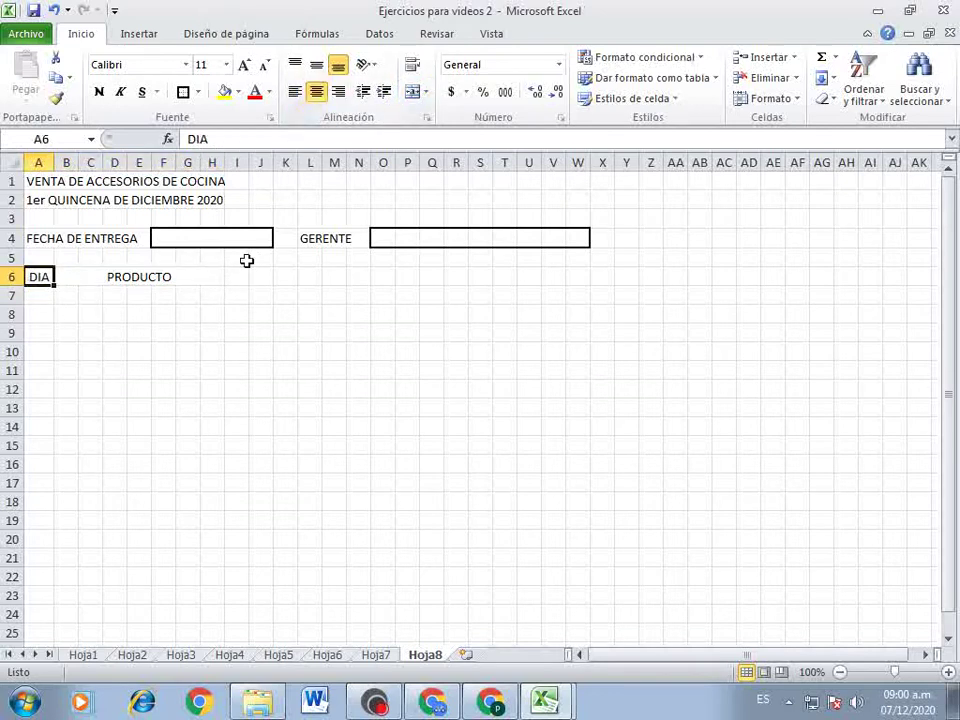
pyautogui.click(213, 278)
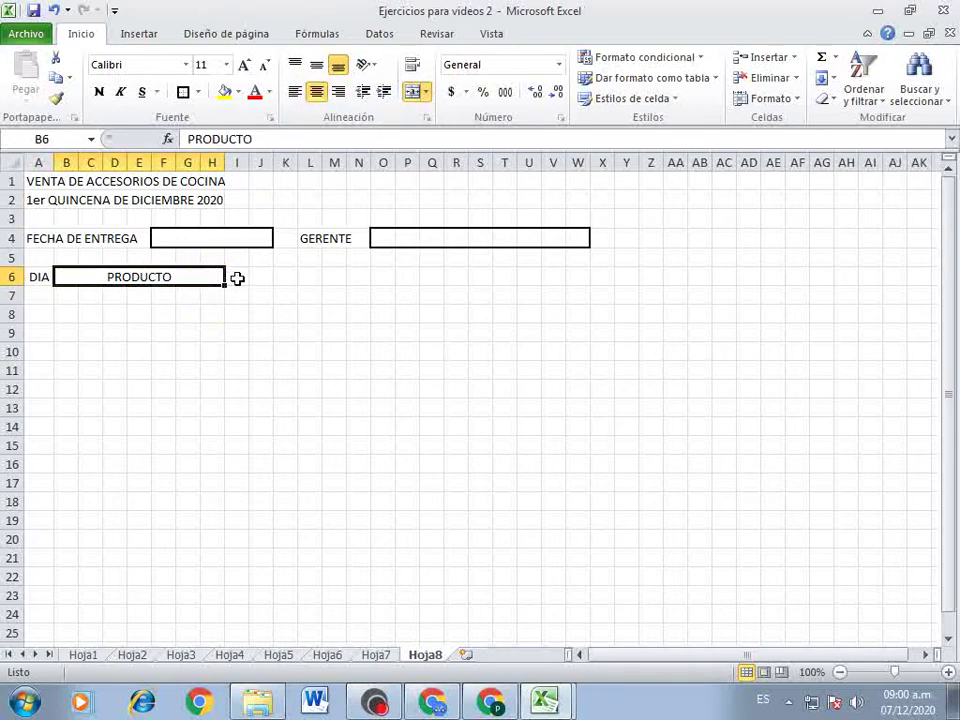
# - Add merged, centred headings COSTO over I6:L6 and MARCA over M6:P6
pyautogui.moveTo(237, 278); pyautogui.dragTo(301, 278)
pyautogui.write('COST')
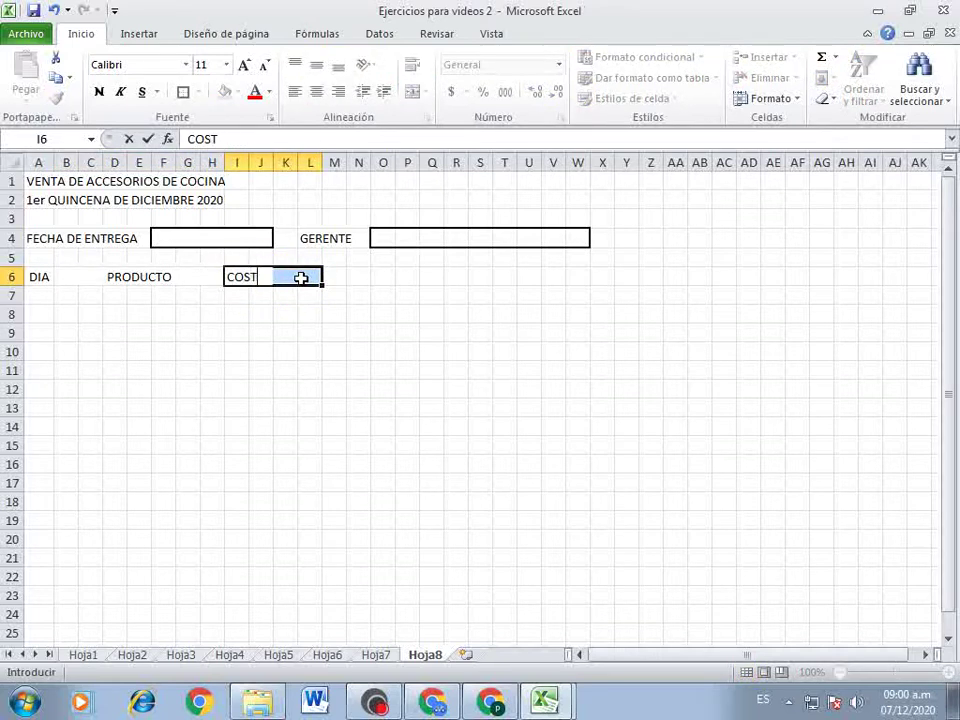
pyautogui.write('O')
pyautogui.press('Return')
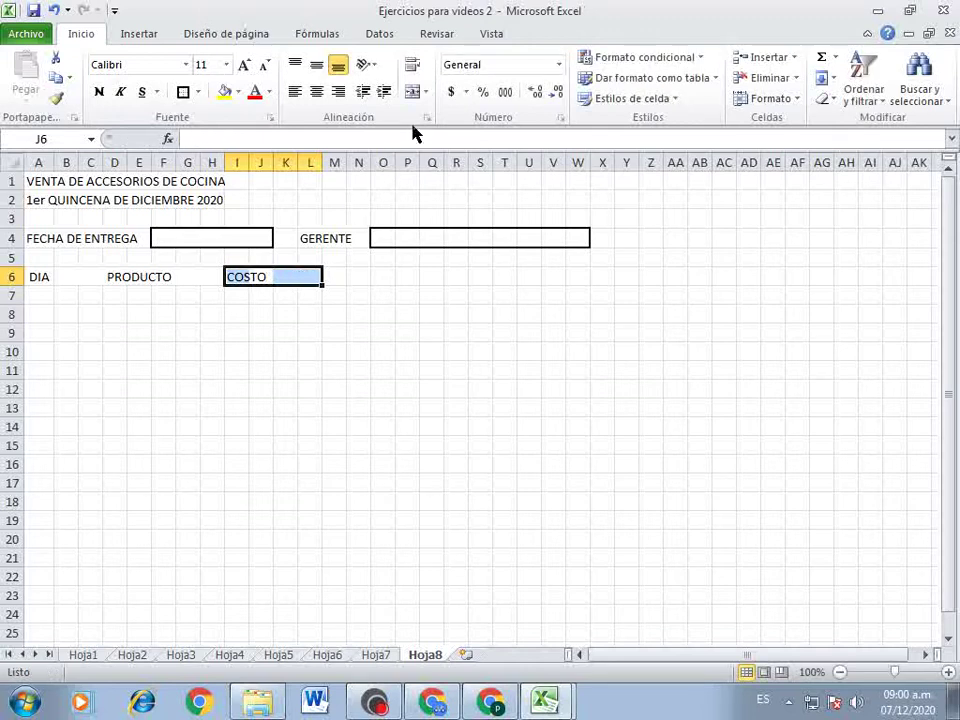
pyautogui.click(413, 91)
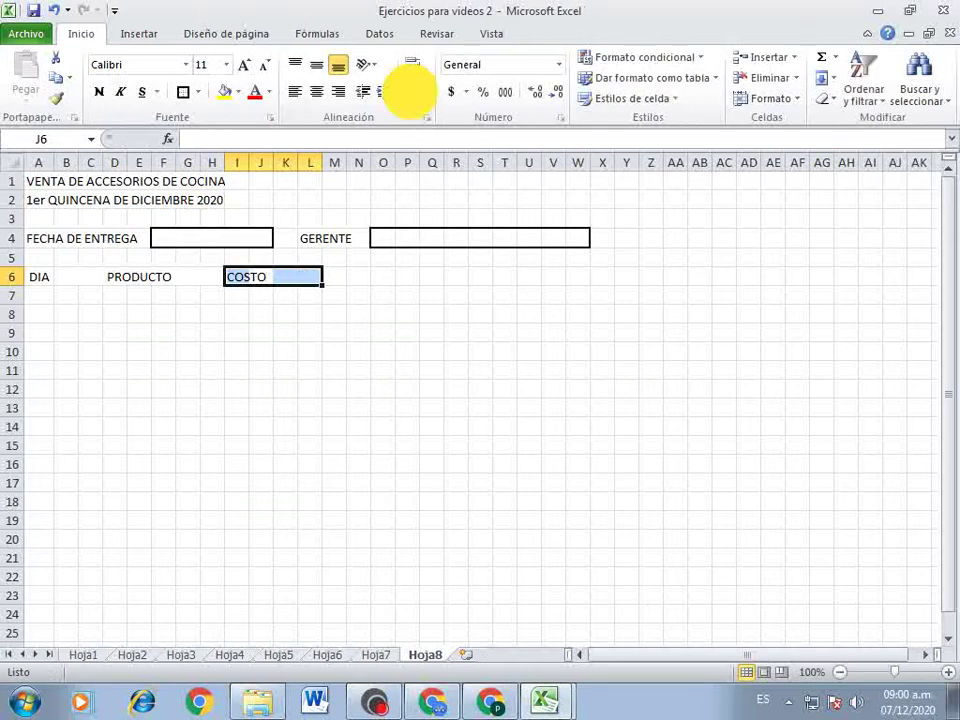
pyautogui.click(341, 279)
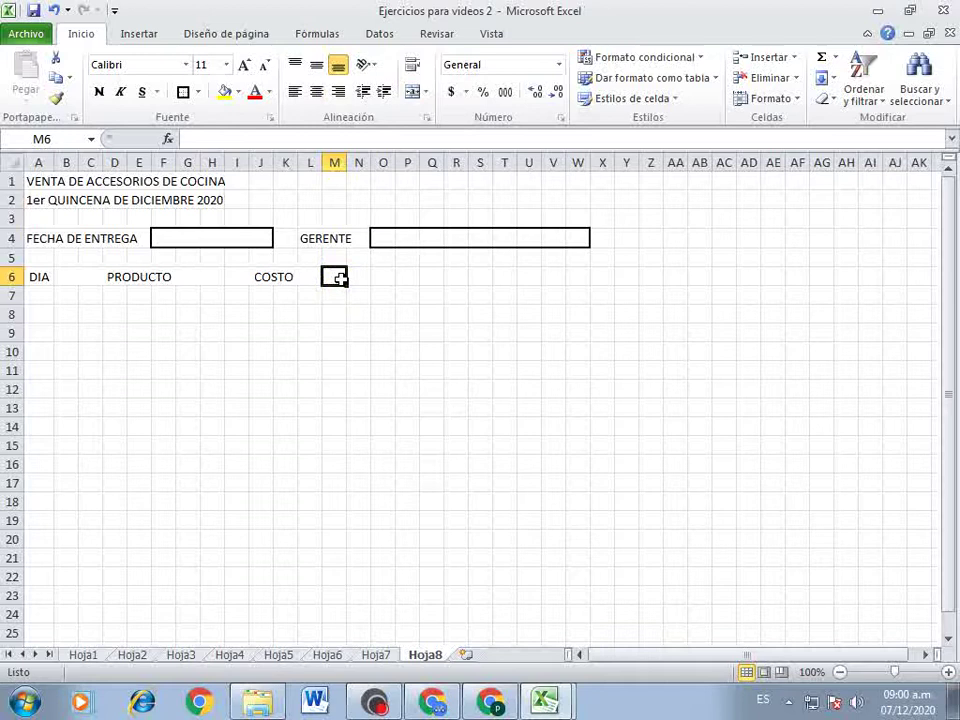
pyautogui.moveTo(332, 276); pyautogui.dragTo(418, 278)
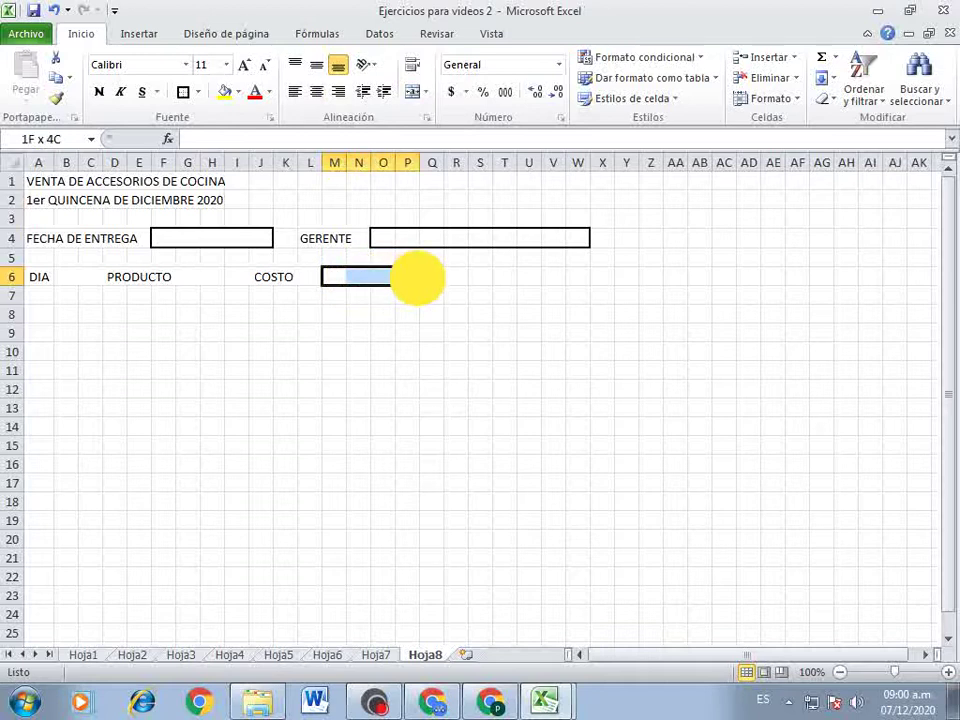
pyautogui.click(413, 91)
pyautogui.write('MA')
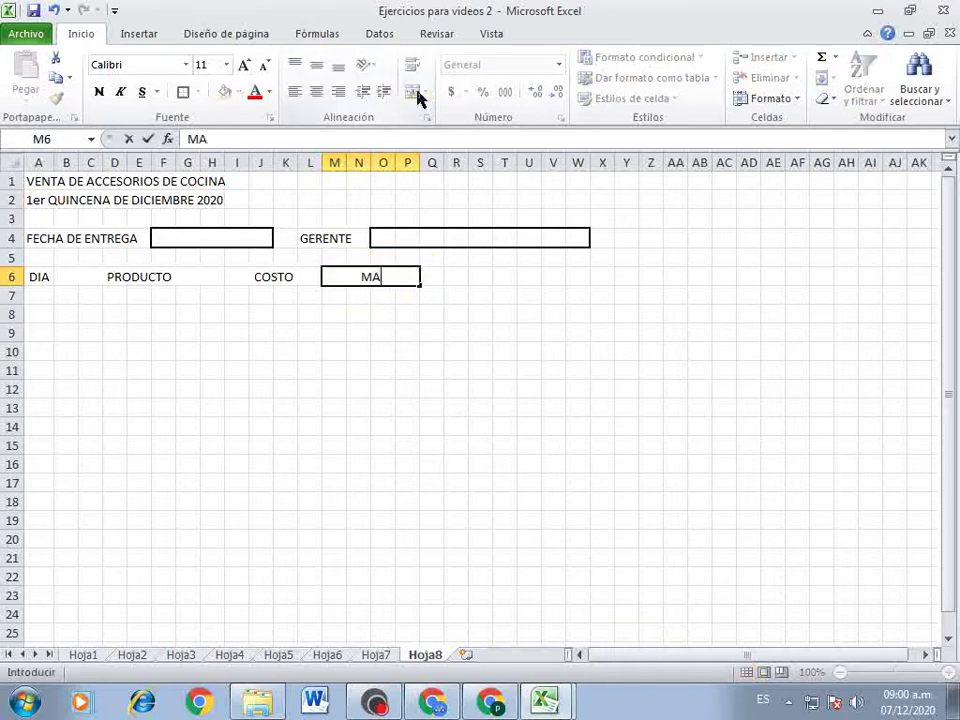
pyautogui.write('RCA')
pyautogui.press('Tab')
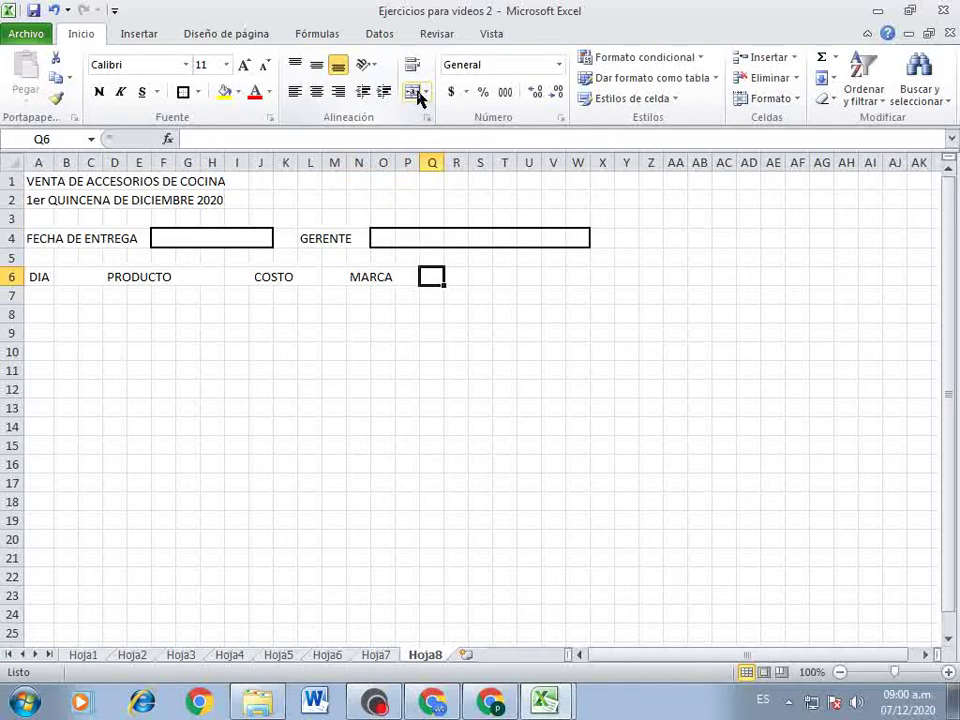
# - Enter day numbers 1 through 15 across Q6:AE6
pyautogui.write('1')
pyautogui.press('Tab')
pyautogui.write('2')
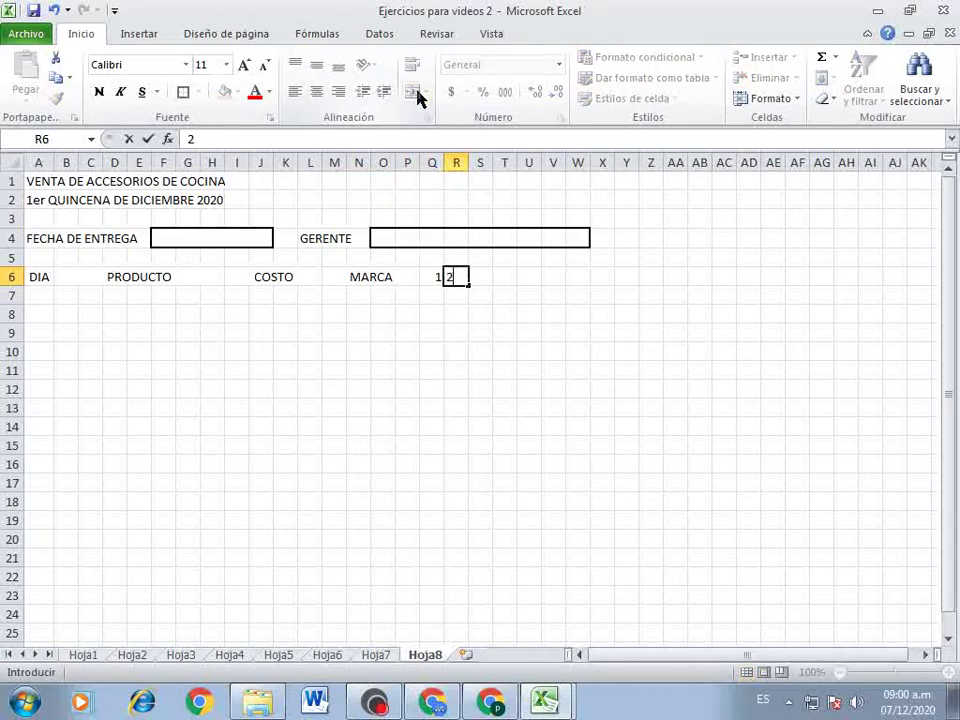
pyautogui.press('Tab')
pyautogui.write('3')
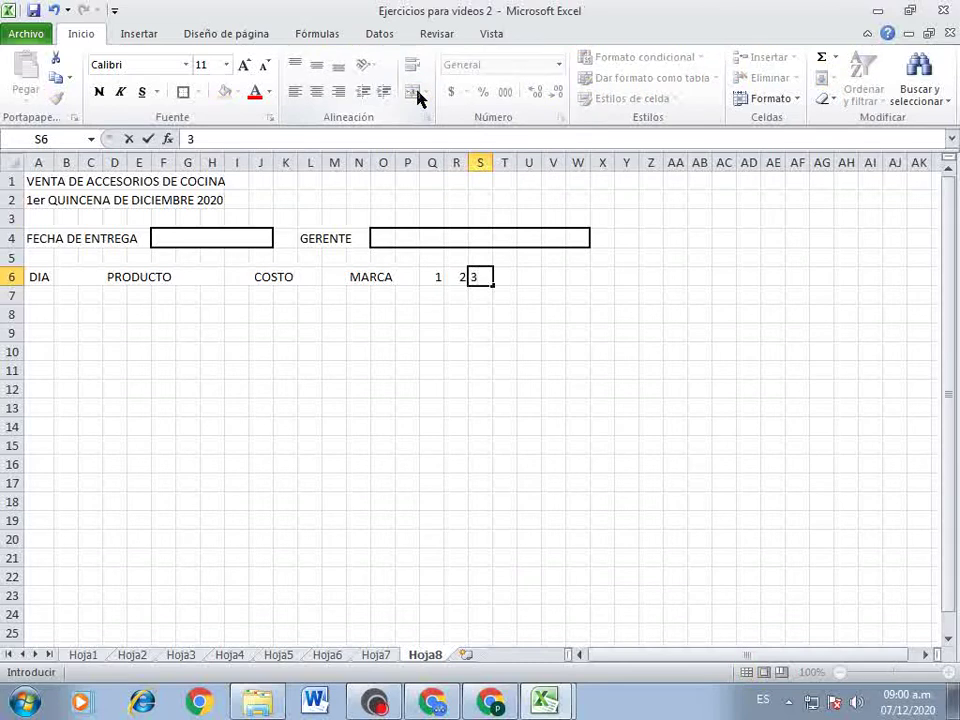
pyautogui.press('Tab')
pyautogui.write('4')
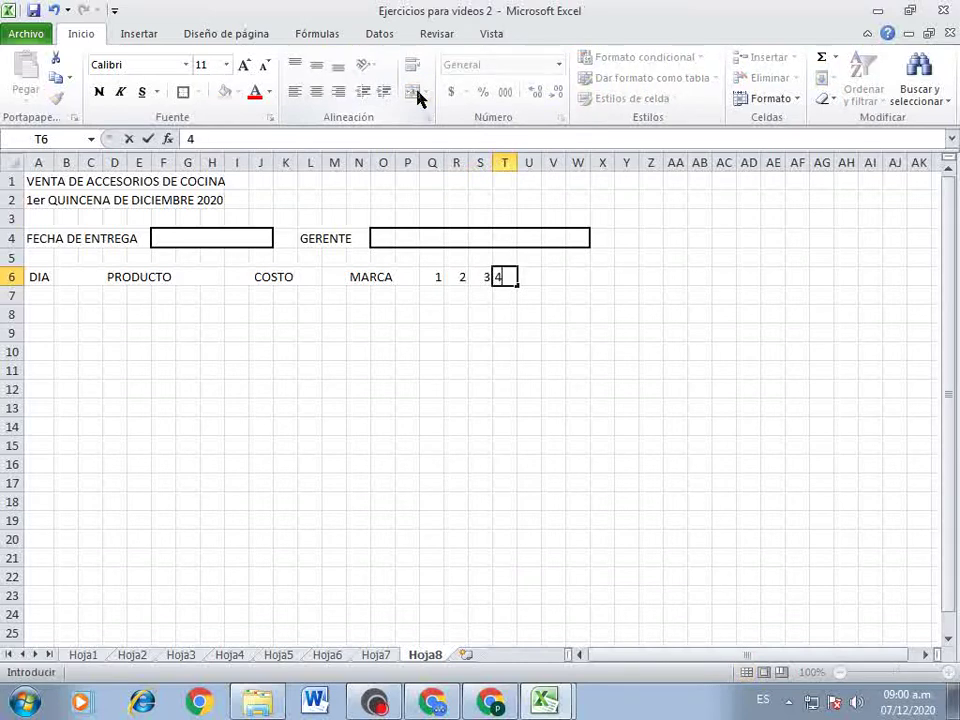
pyautogui.press('Tab')
pyautogui.write('5')
pyautogui.press('Tab')
pyautogui.write('6')
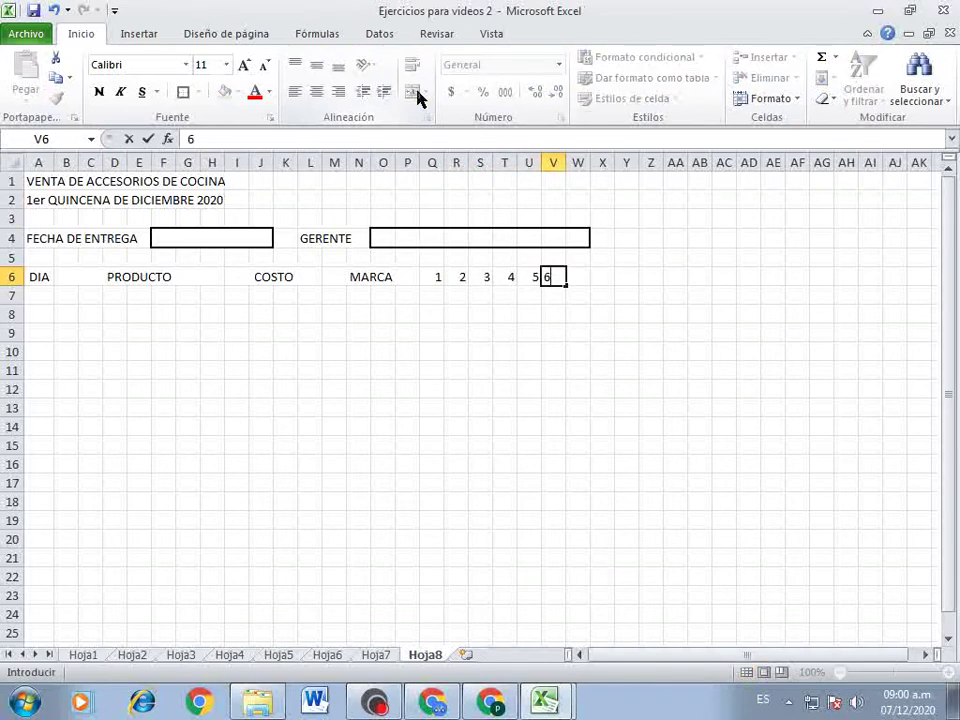
pyautogui.press('Tab')
pyautogui.write('7')
pyautogui.press('Tab')
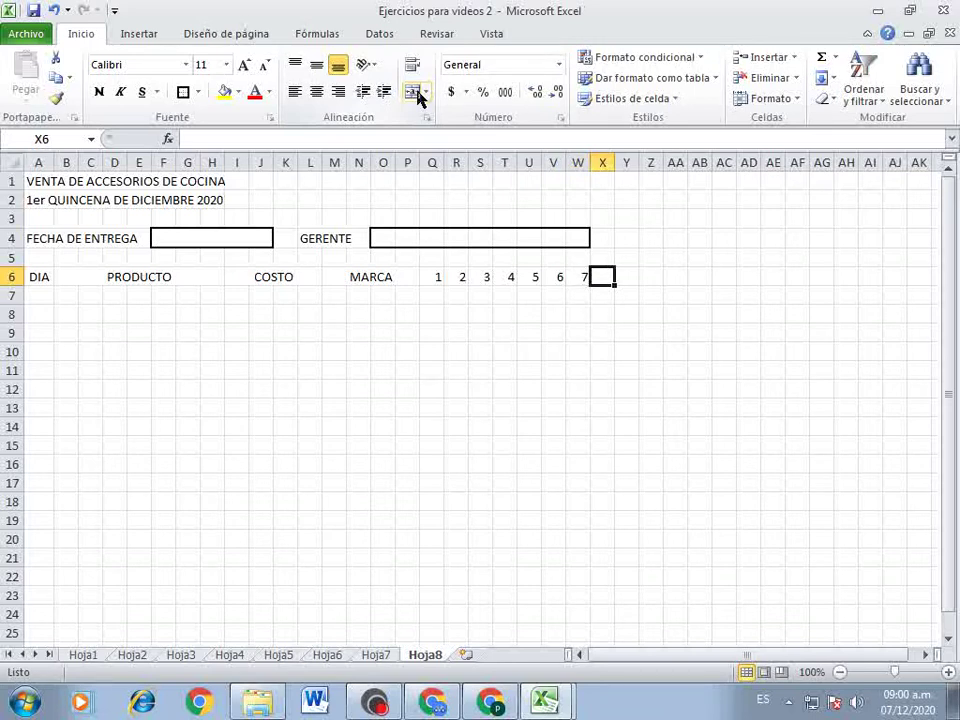
pyautogui.write('8')
pyautogui.press('Return')
pyautogui.press('Up')
pyautogui.press('Right')
pyautogui.write('9')
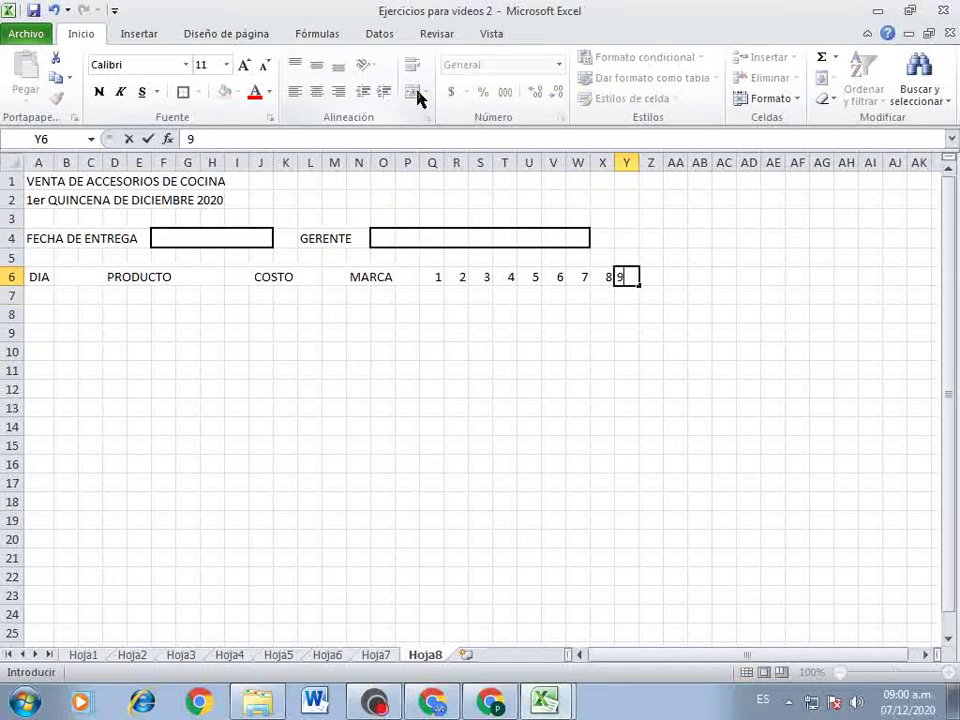
pyautogui.press('Right')
pyautogui.write('10')
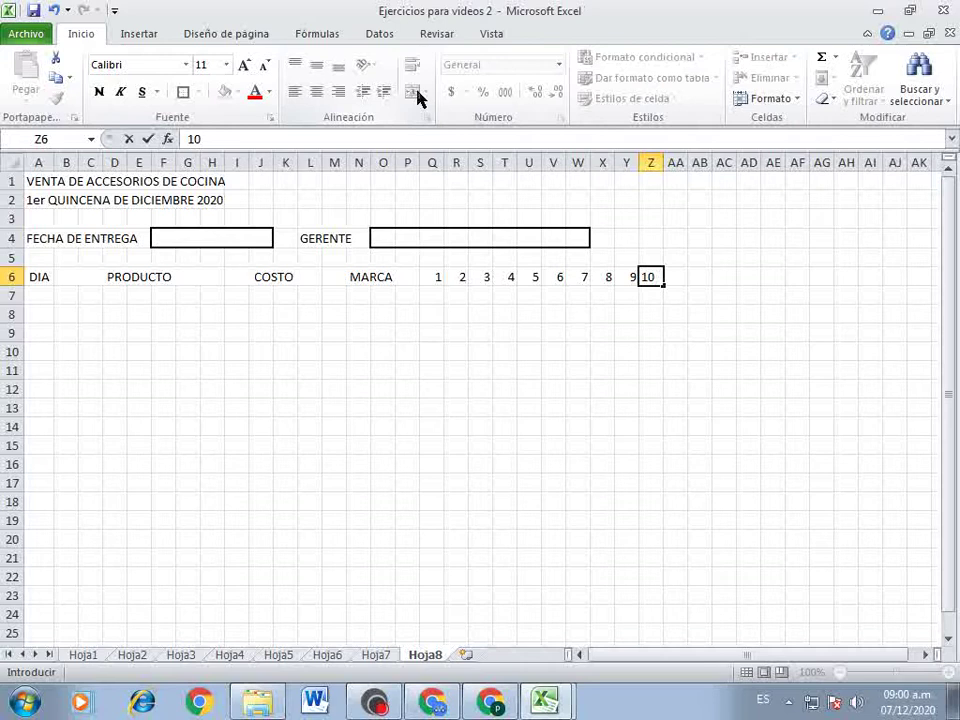
pyautogui.press('Return')
pyautogui.press('Up')
pyautogui.press('Right')
pyautogui.write('11')
pyautogui.press('Right')
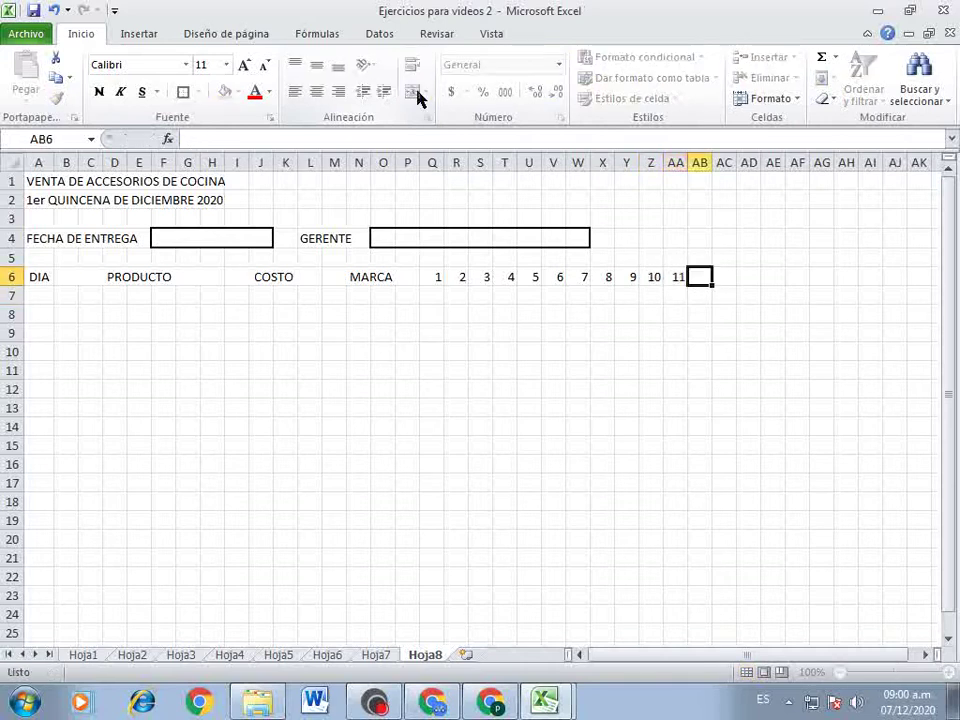
pyautogui.write('12')
pyautogui.press('Right')
pyautogui.write('13')
pyautogui.press('Right')
pyautogui.write('4')
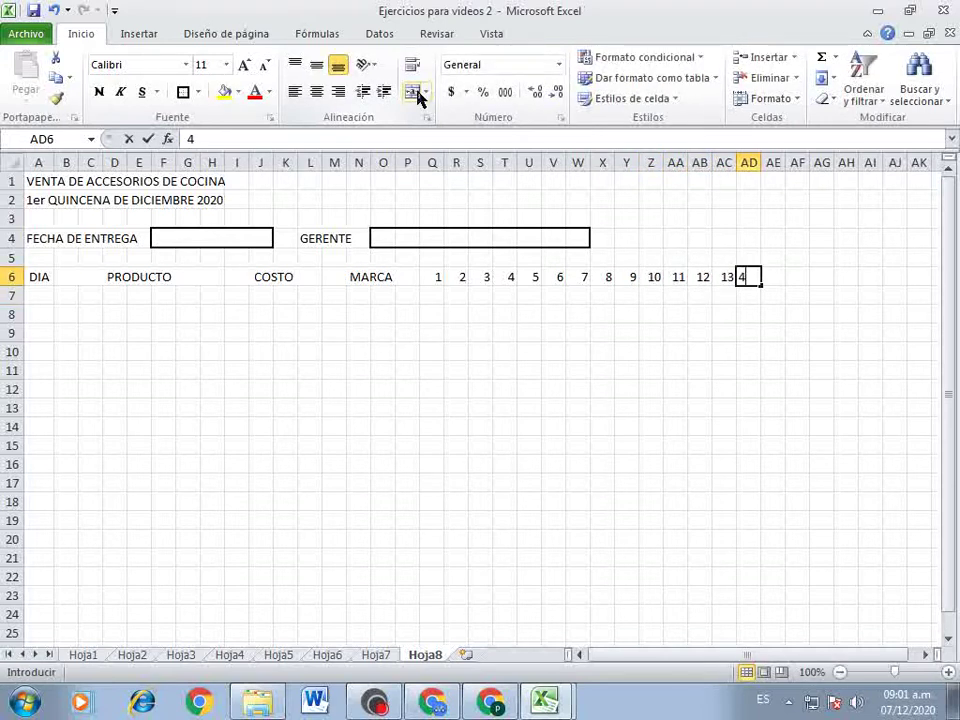
pyautogui.press('BackSpace')
pyautogui.write('1')
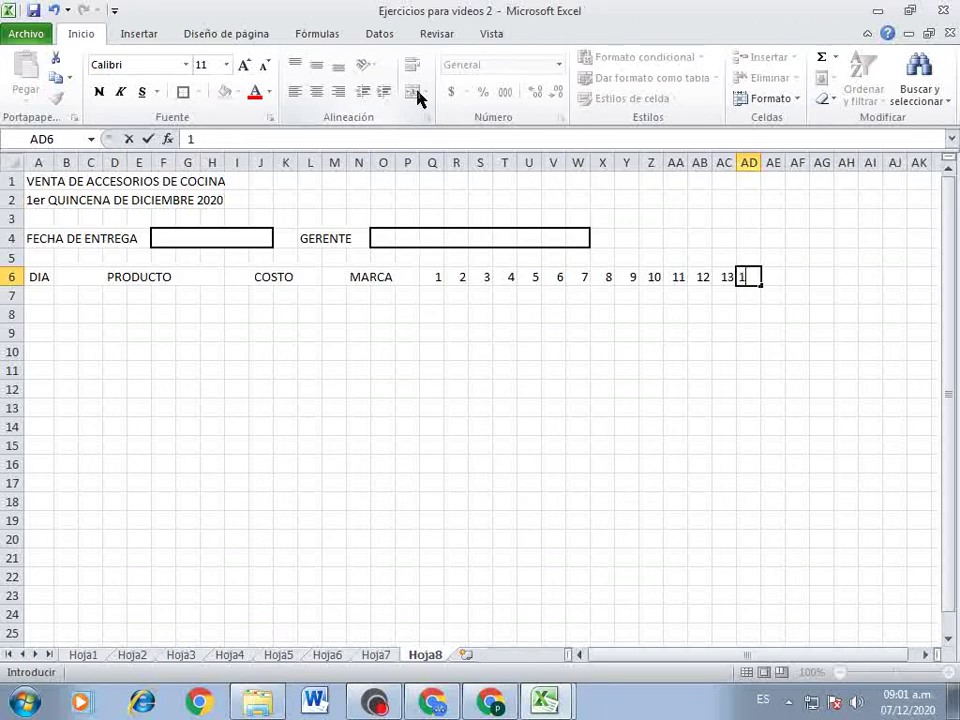
pyautogui.write('4')
pyautogui.press('Right')
pyautogui.write('15')
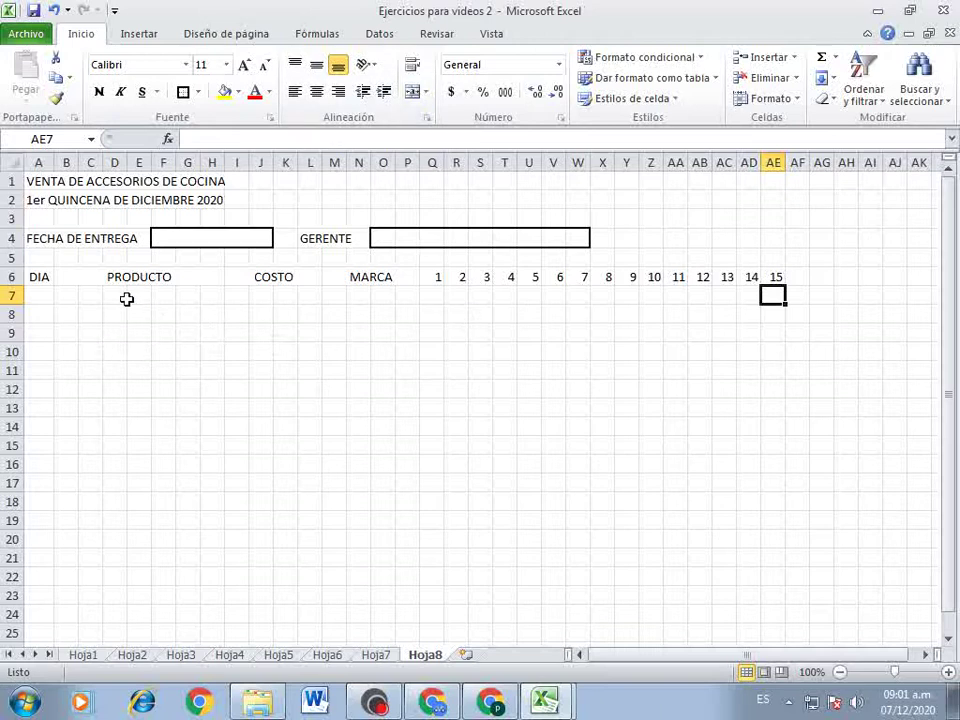
# - Extend the merged product cell B7:H7 down through row 15, clearing the copied text
pyautogui.click(42, 296)
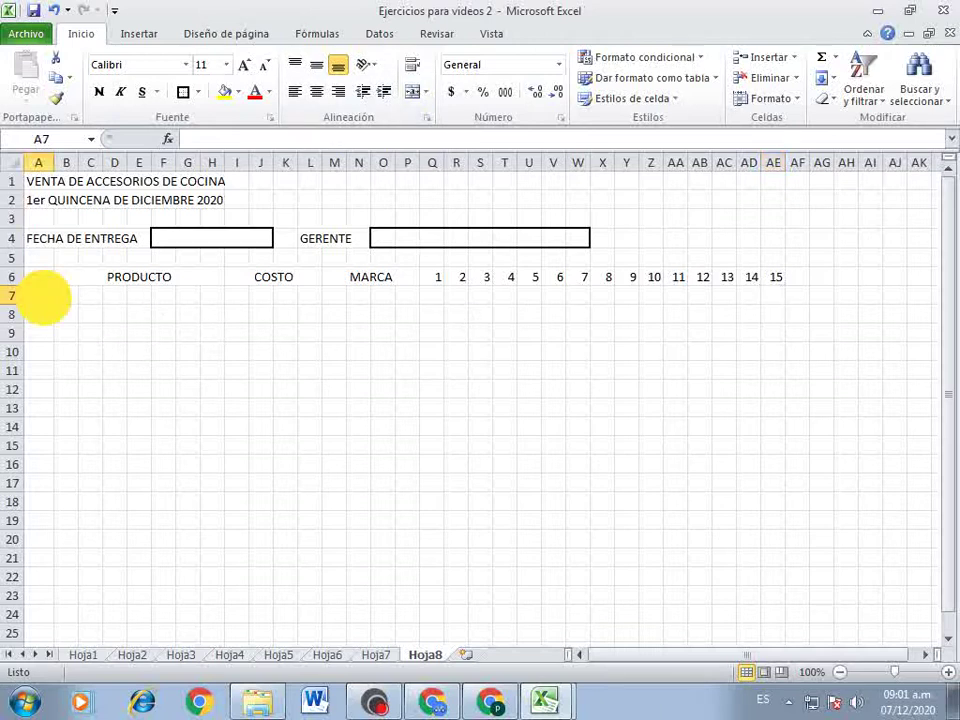
pyautogui.write('DIA')
pyautogui.click(100, 296)
pyautogui.click(118, 276)
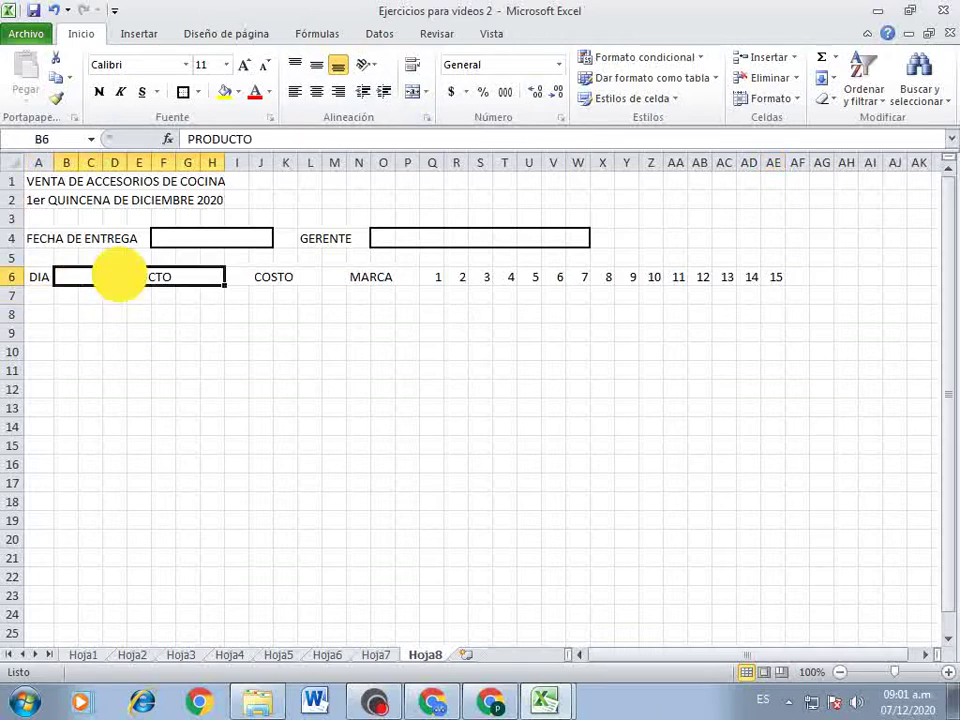
pyautogui.moveTo(225, 285); pyautogui.dragTo(222, 301)
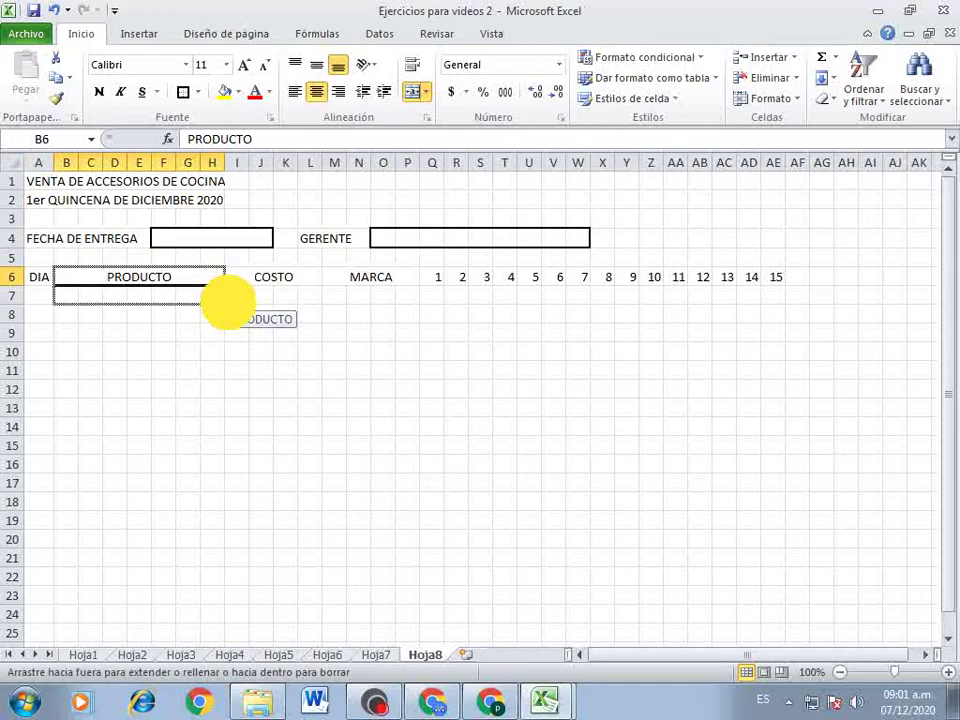
pyautogui.press('Delete')
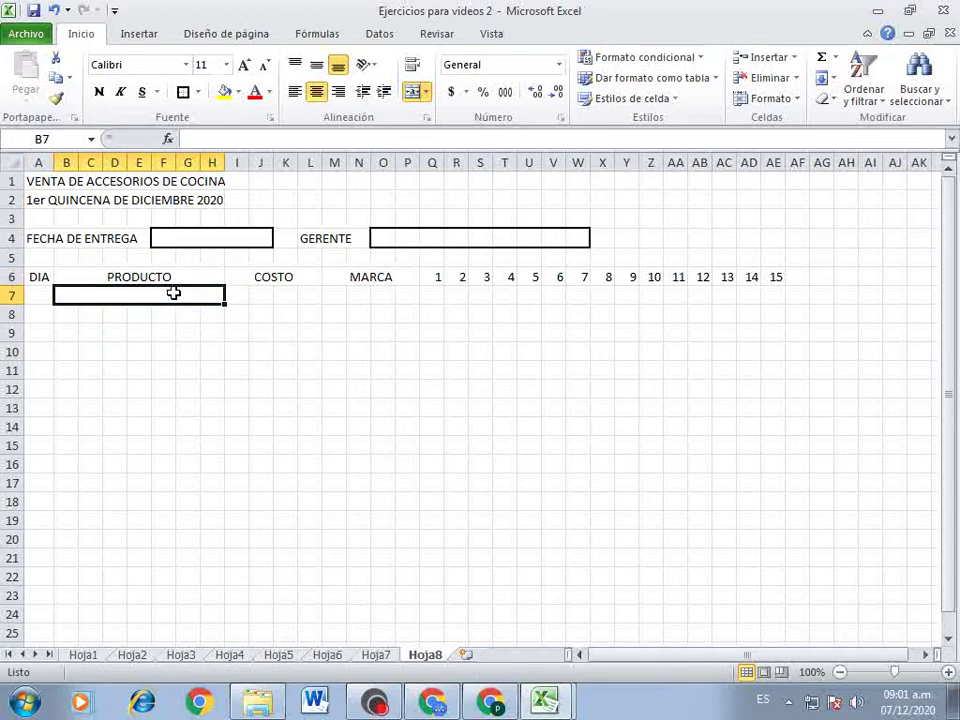
pyautogui.moveTo(226, 304); pyautogui.dragTo(222, 450)
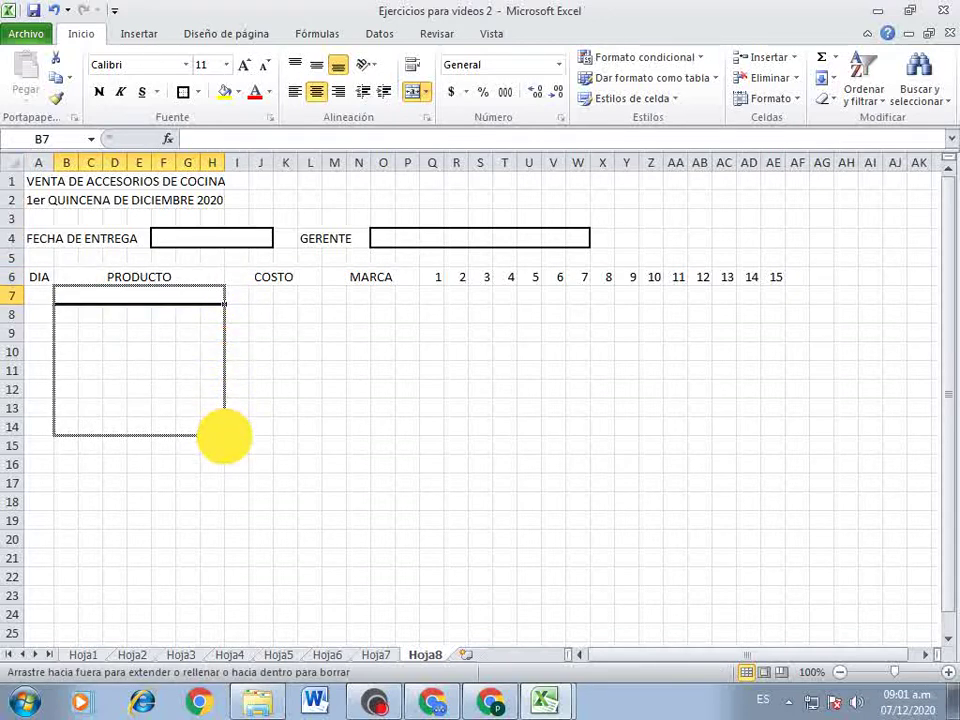
# - Merge I7:L7 under COSTO and copy it down to row 15
pyautogui.click(283, 276)
pyautogui.click(326, 281)
pyautogui.click(311, 276)
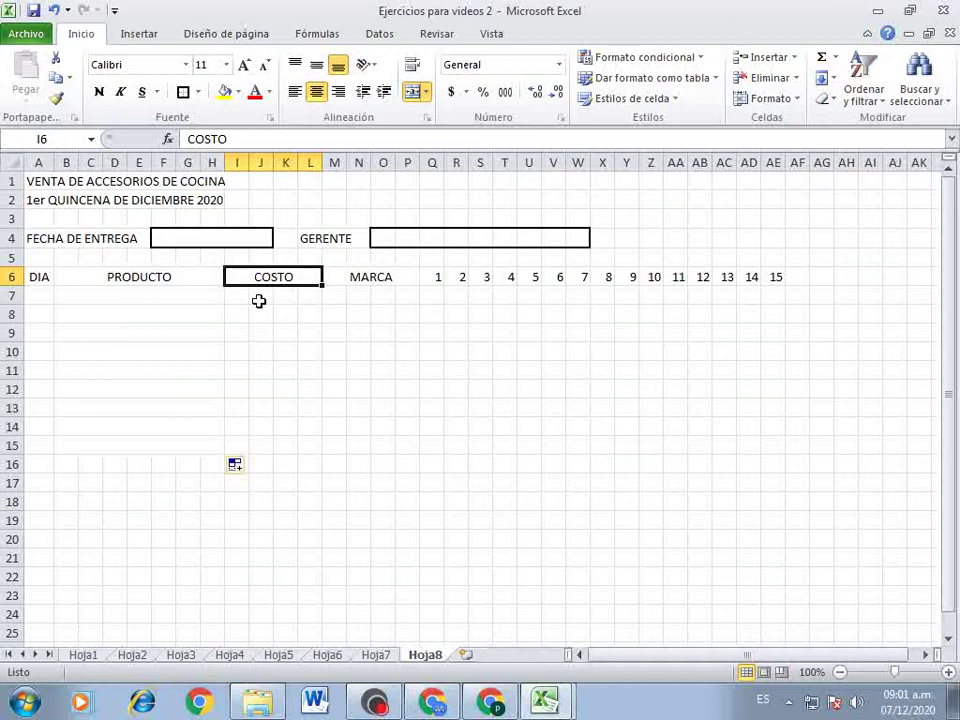
pyautogui.moveTo(252, 296); pyautogui.dragTo(335, 296)
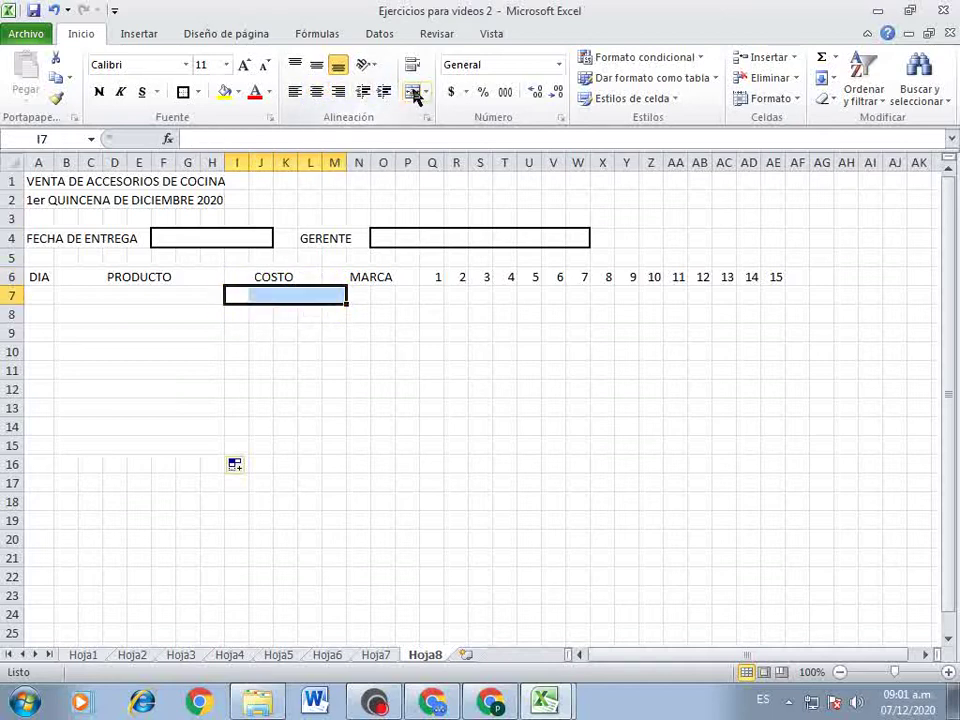
pyautogui.click(306, 296)
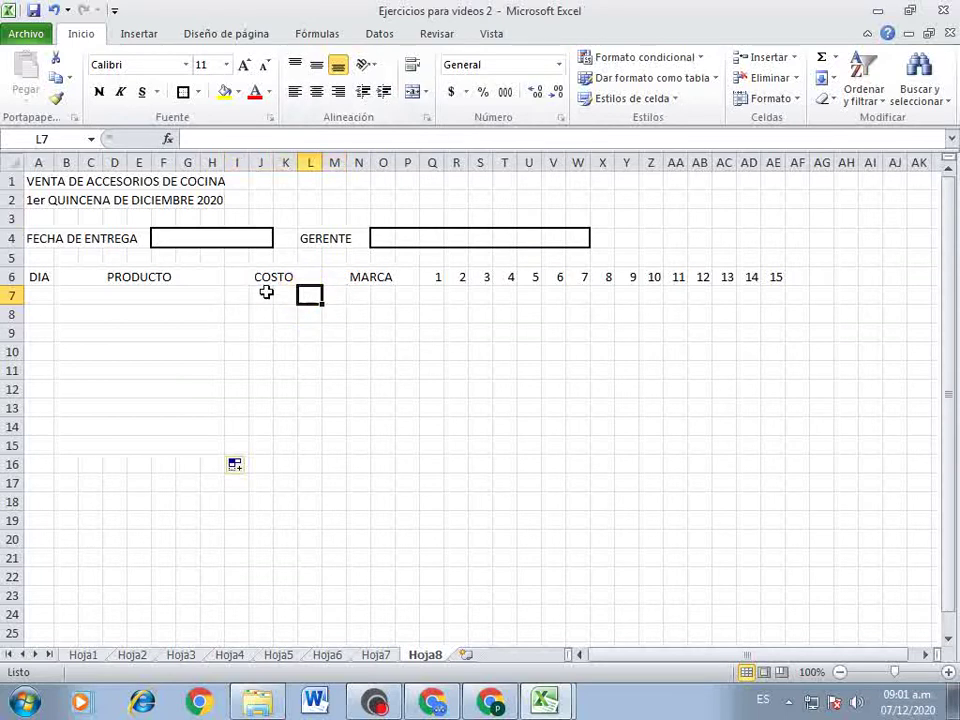
pyautogui.click(244, 295)
pyautogui.moveTo(244, 295); pyautogui.dragTo(302, 294)
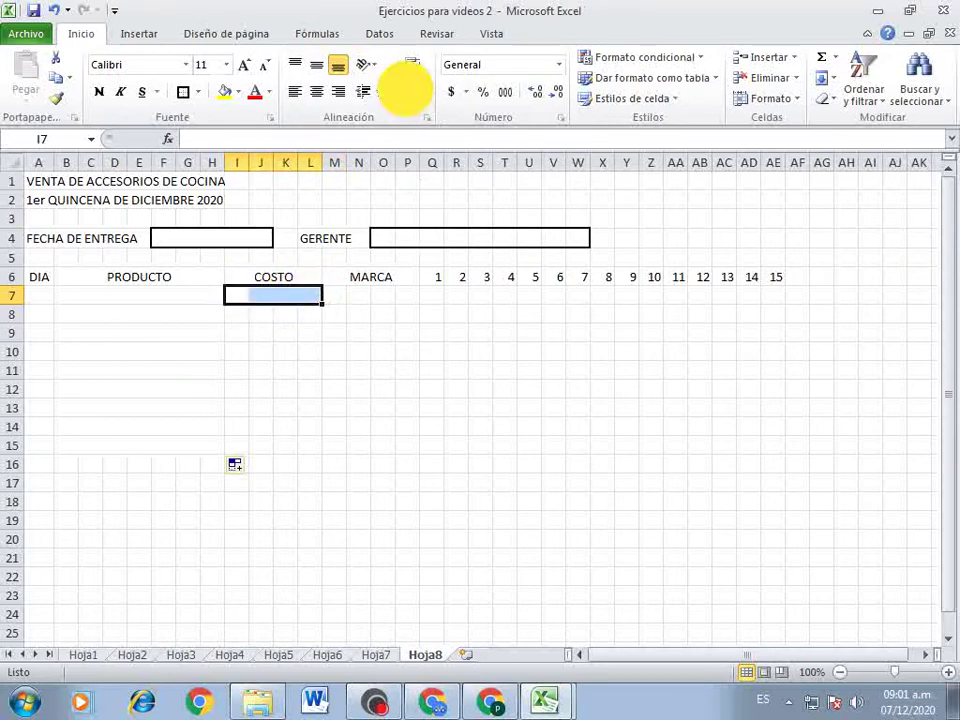
pyautogui.click(412, 91)
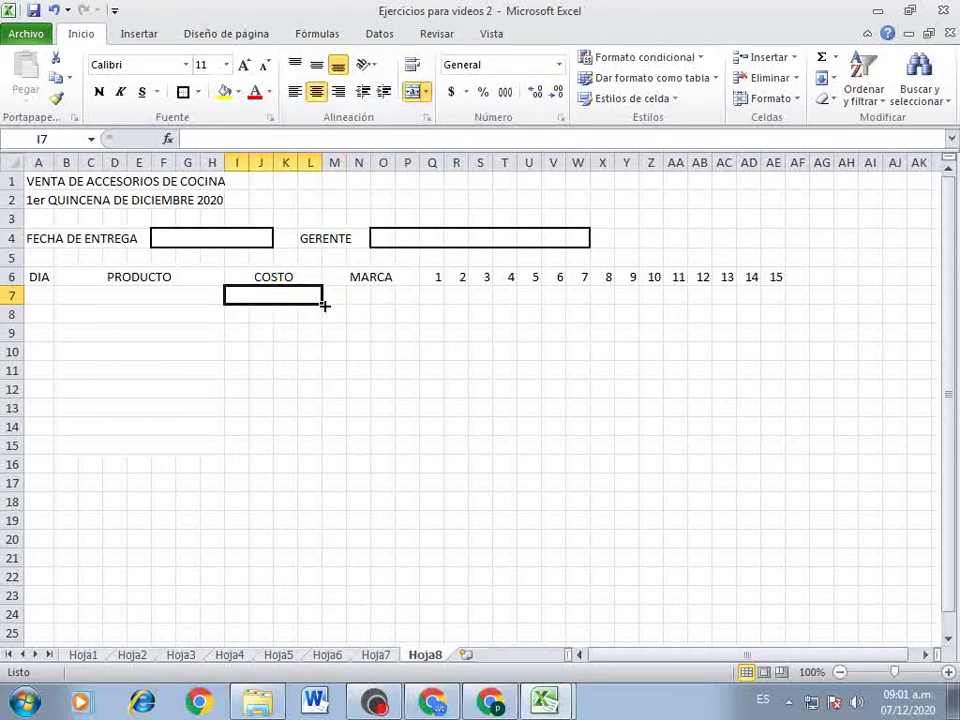
pyautogui.moveTo(322, 304); pyautogui.dragTo(325, 452)
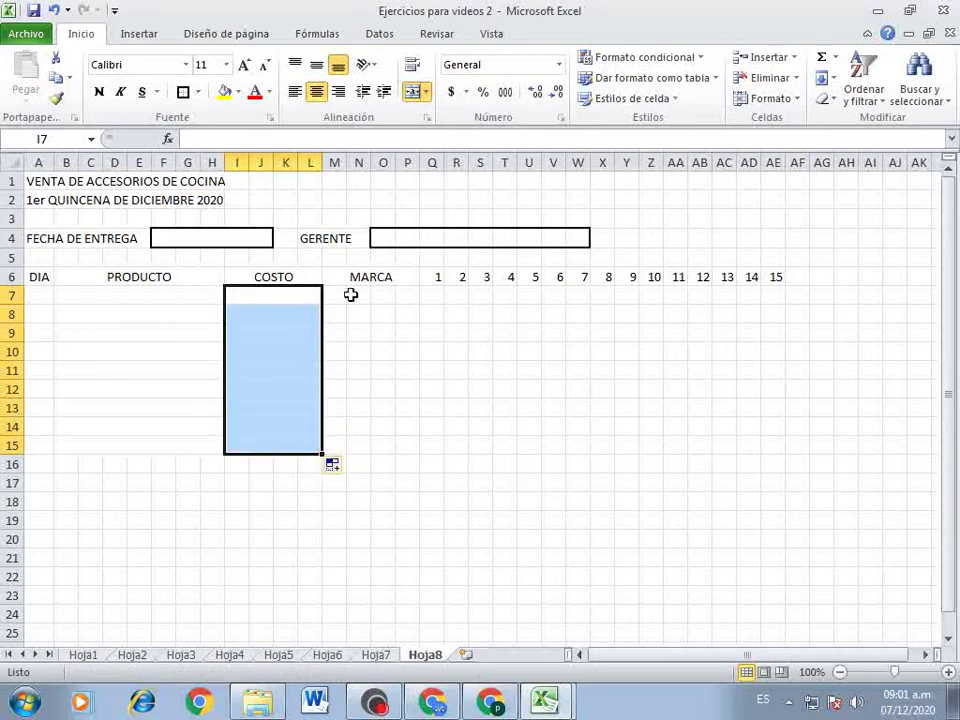
# - Merge M7:P7 under MARCA and copy it down to row 15
pyautogui.moveTo(343, 295); pyautogui.dragTo(400, 295)
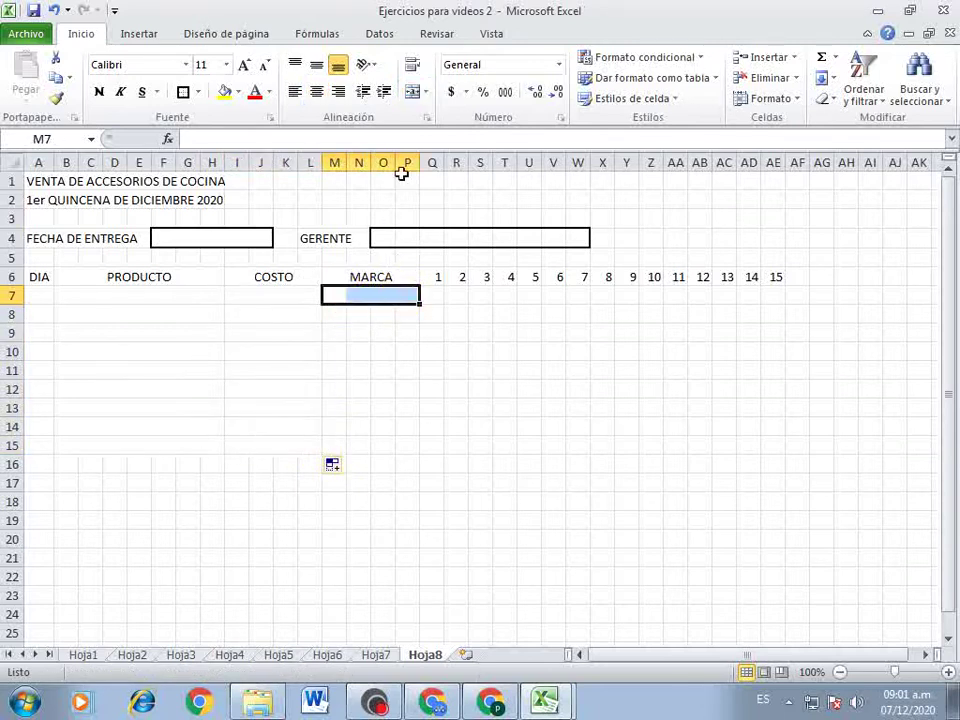
pyautogui.click(412, 91)
pyautogui.click(426, 91)
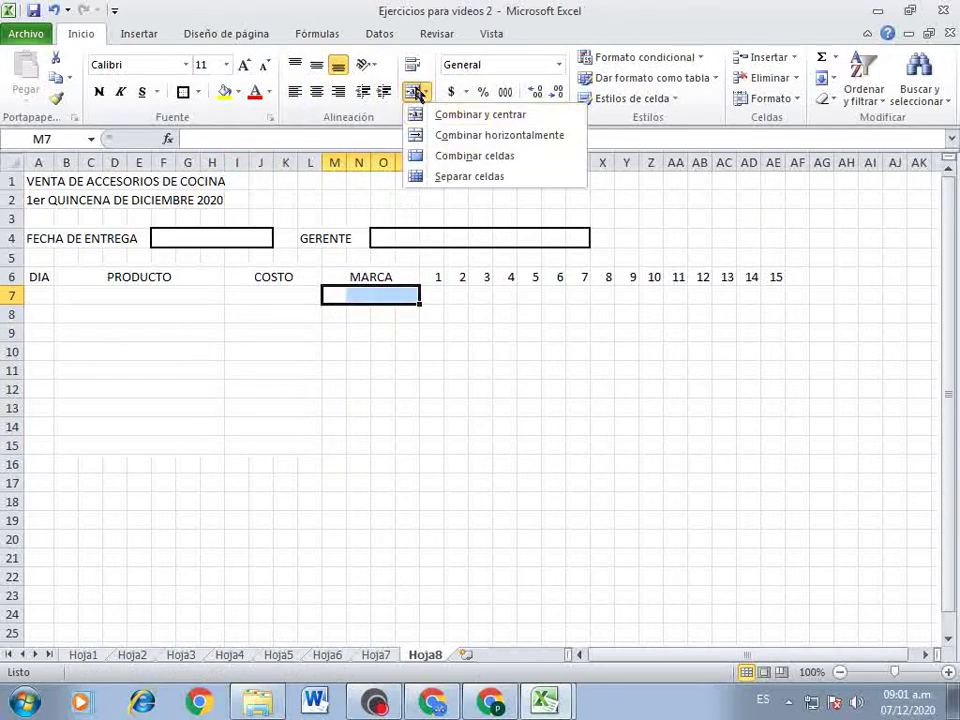
pyautogui.click(414, 93)
pyautogui.moveTo(420, 303); pyautogui.dragTo(414, 450)
pyautogui.moveTo(38, 277); pyautogui.dragTo(610, 440)
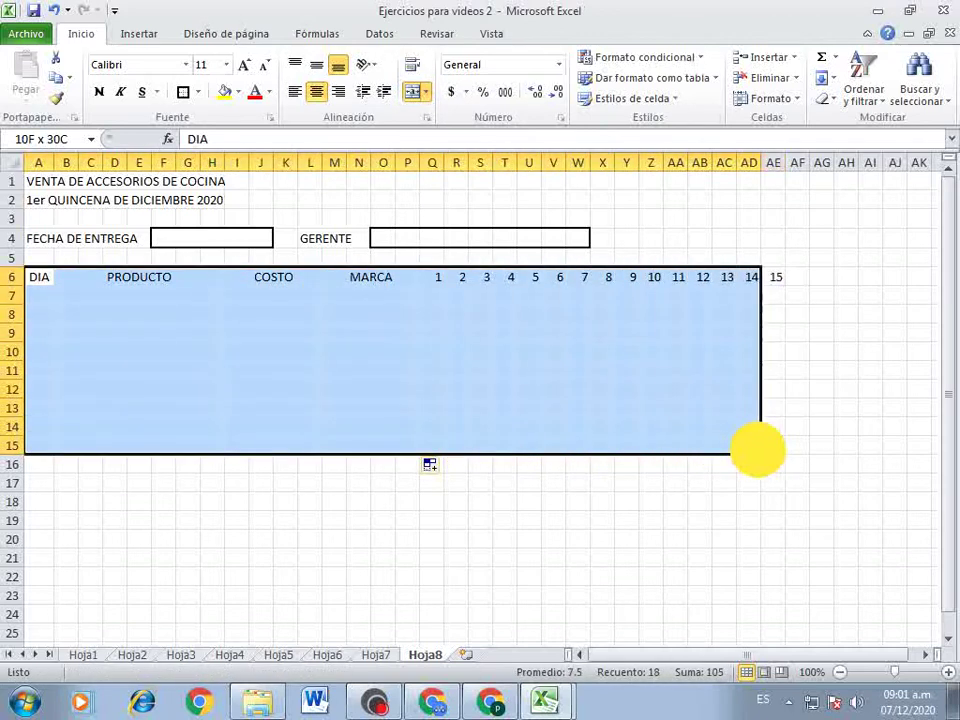
# - Centre the headers, the DIA cells and the daily quantity cells
pyautogui.moveTo(610, 440); pyautogui.dragTo(785, 445)
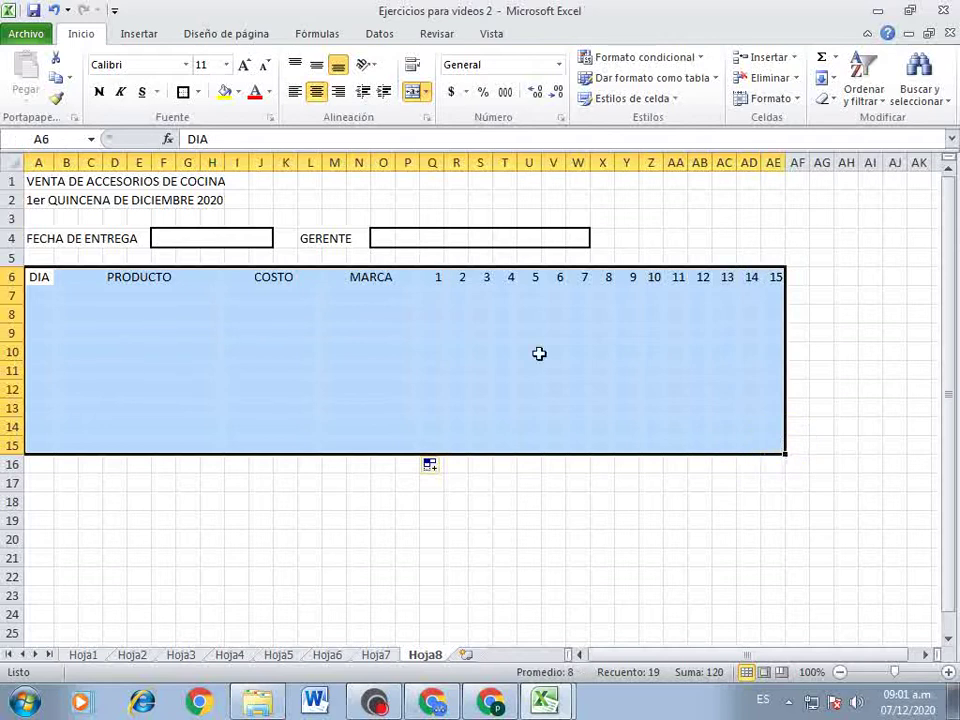
pyautogui.click(316, 91)
pyautogui.click(316, 91)
pyautogui.click(517, 391)
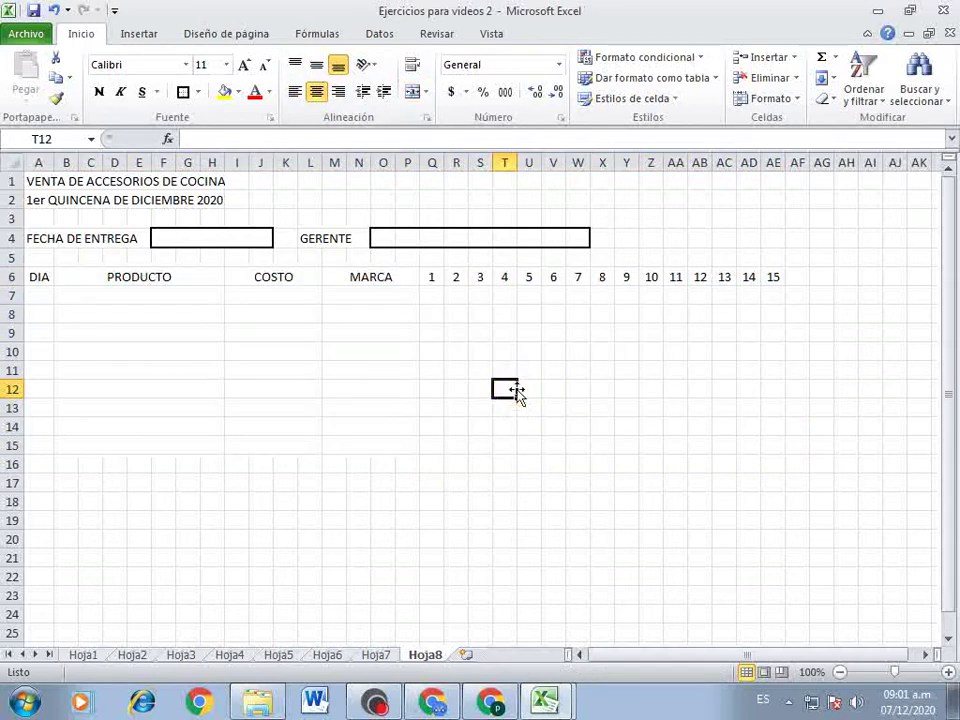
pyautogui.moveTo(37, 294); pyautogui.dragTo(40, 446)
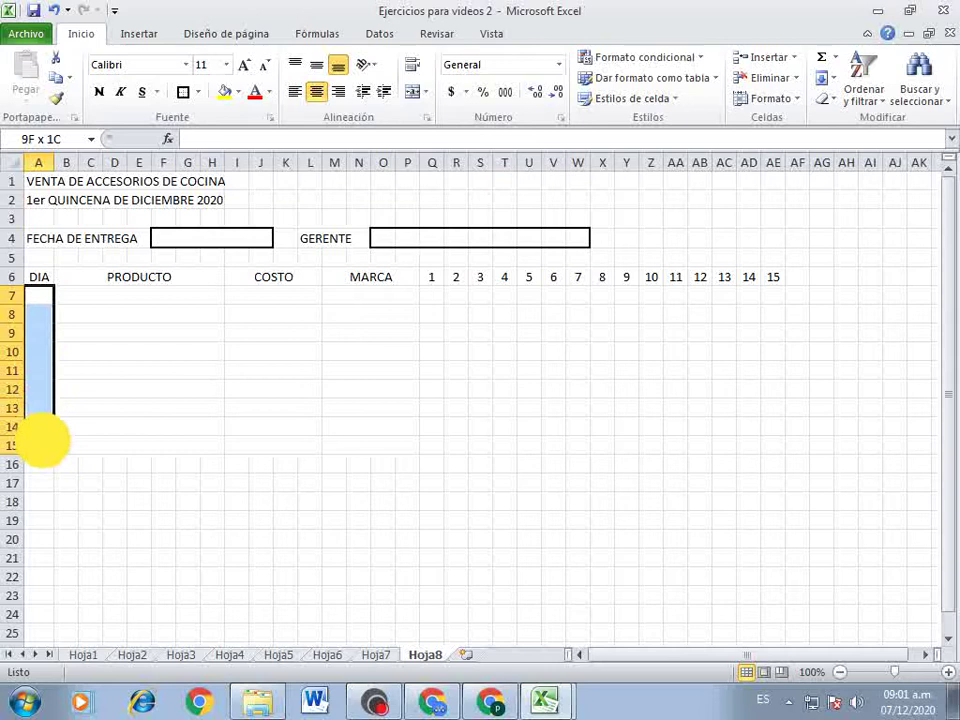
pyautogui.moveTo(433, 297)
pyautogui.mouseDown()
pyautogui.moveTo(748, 325)
pyautogui.moveTo(767, 478)
pyautogui.moveTo(767, 435)
pyautogui.mouseUp()
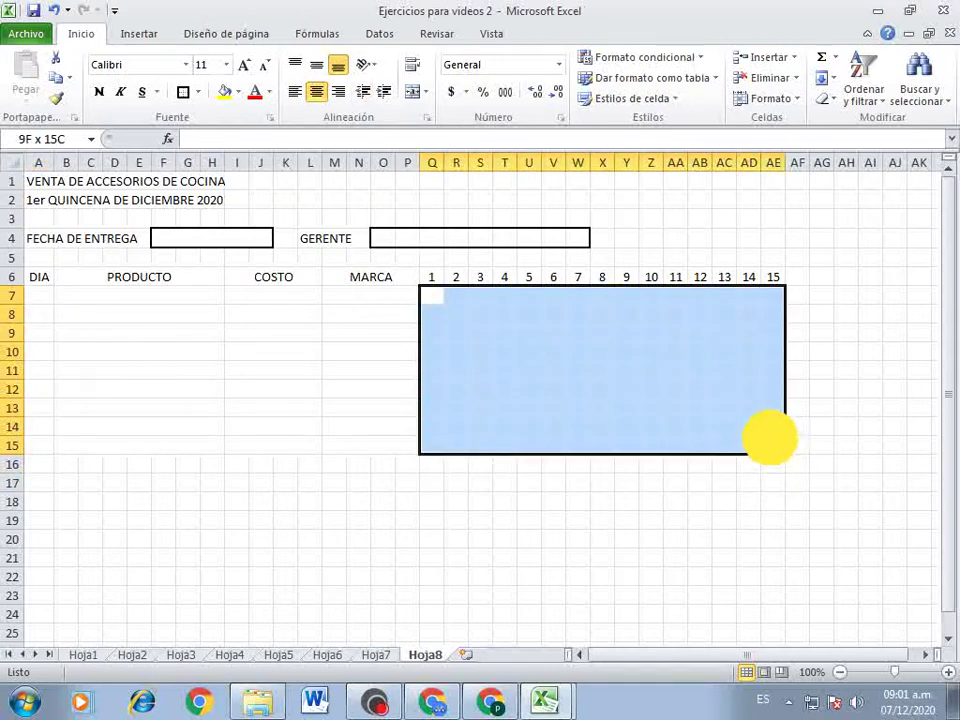
pyautogui.click(316, 92)
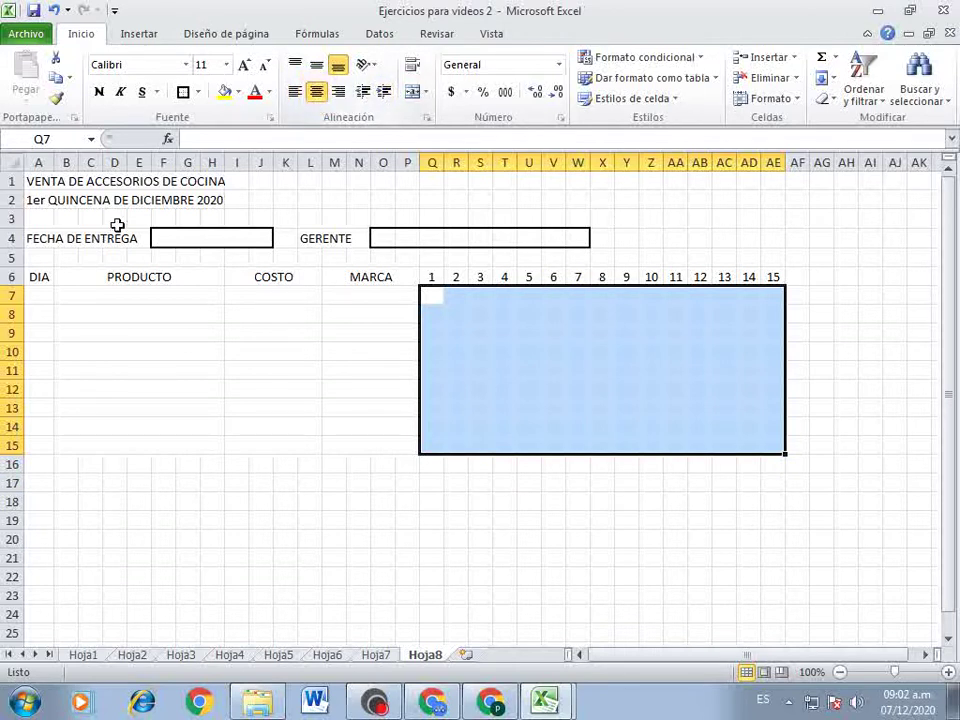
# - Apply All Borders to the whole table A6:AE15
pyautogui.moveTo(39, 277)
pyautogui.mouseDown()
pyautogui.moveTo(684, 438)
pyautogui.moveTo(778, 438)
pyautogui.mouseUp()
pyautogui.click(201, 92)
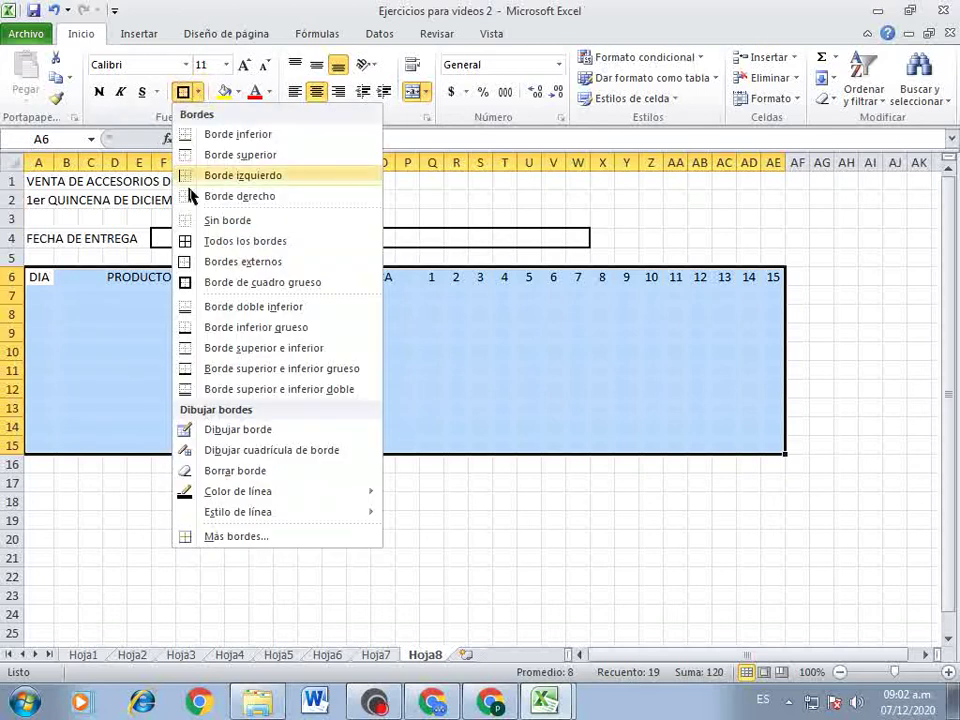
pyautogui.click(245, 241)
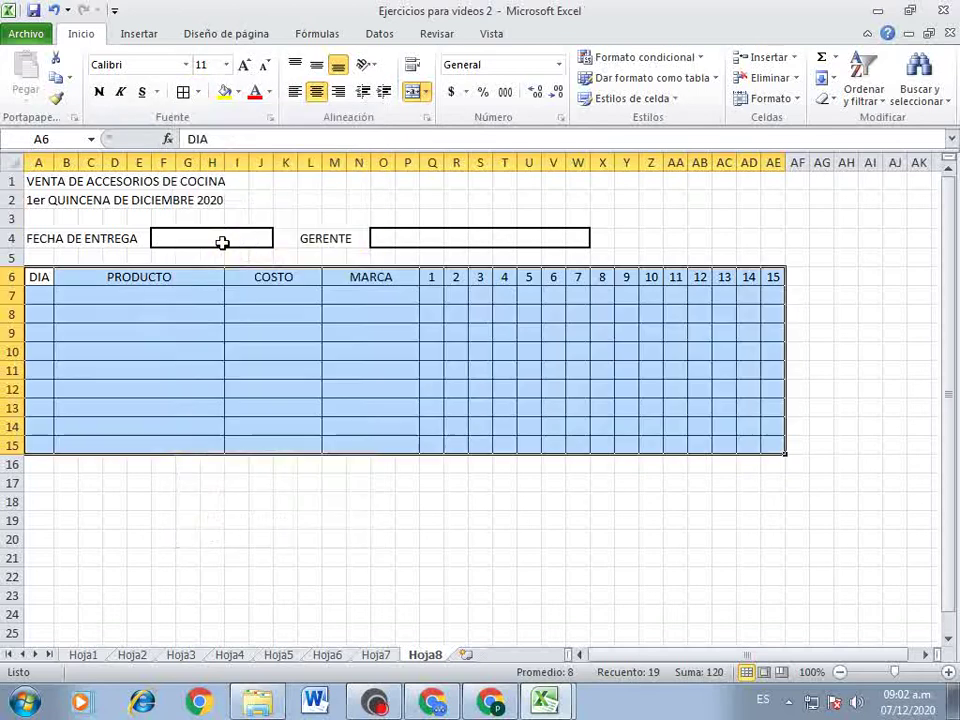
pyautogui.click(334, 370)
pyautogui.moveTo(39, 277); pyautogui.dragTo(773, 280)
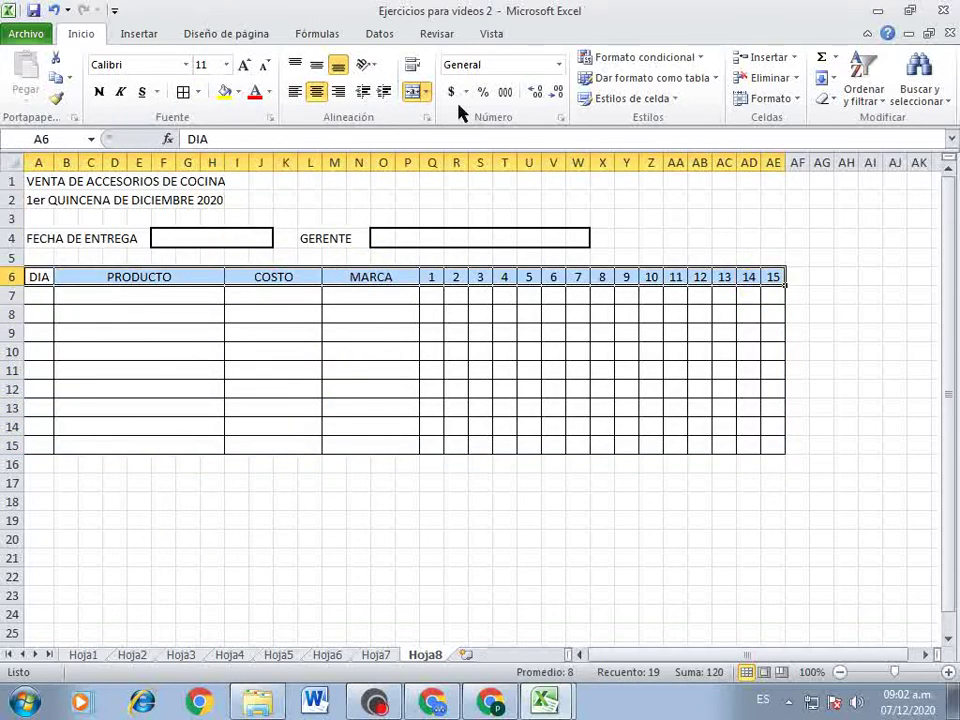
# - Angle the row 6 headers upward, make row 6 taller and widen column A to 7.00
pyautogui.click(366, 64)
pyautogui.click(392, 86)
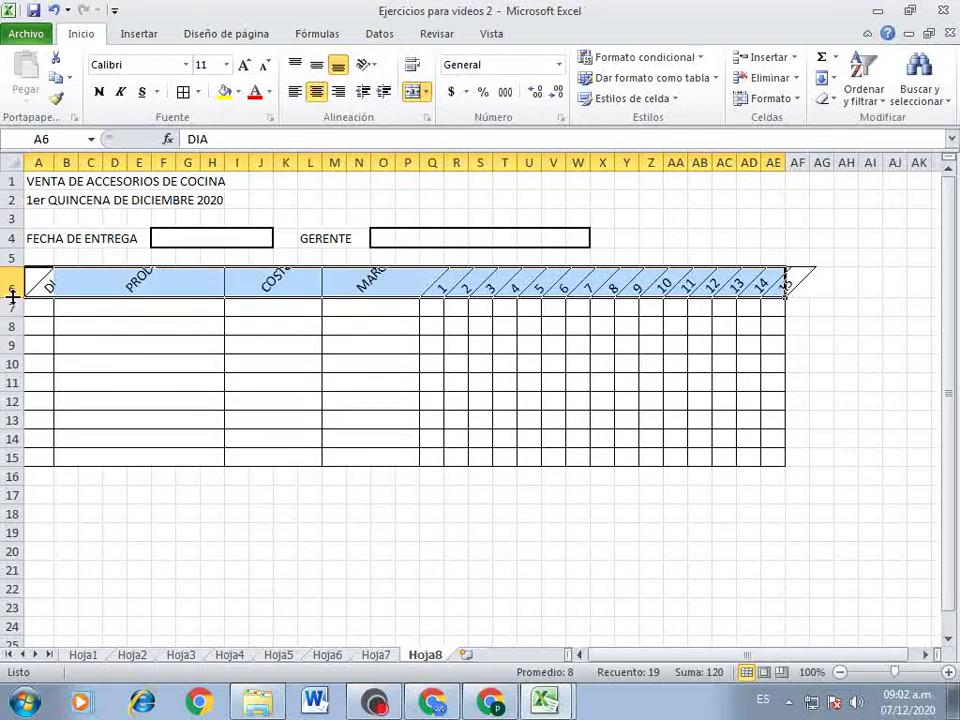
pyautogui.moveTo(13, 297); pyautogui.dragTo(13, 336)
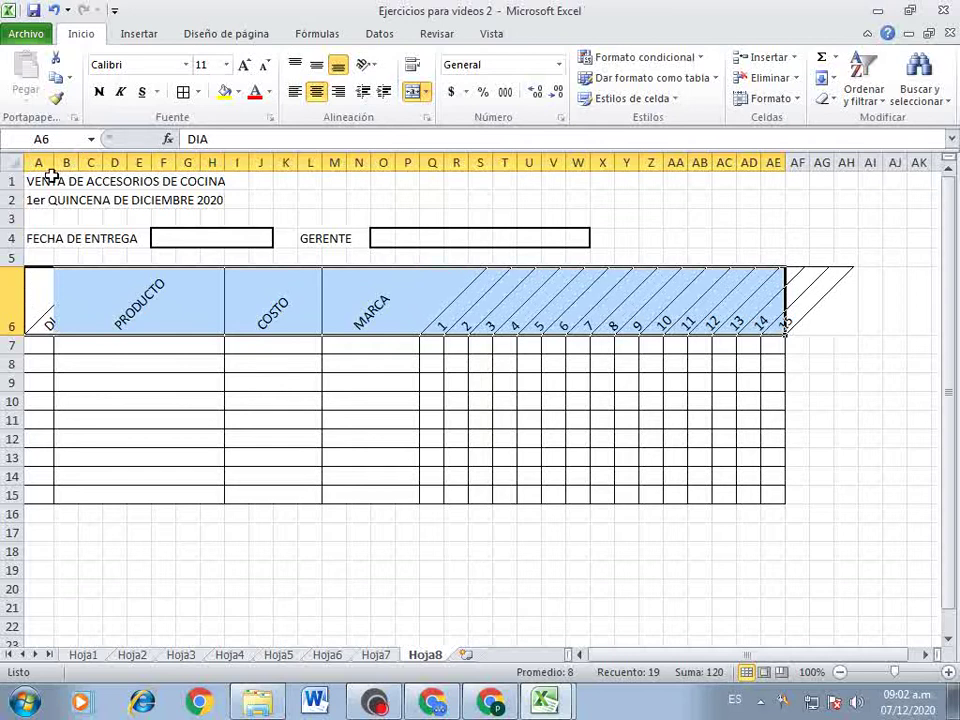
pyautogui.moveTo(53, 162); pyautogui.dragTo(74, 162)
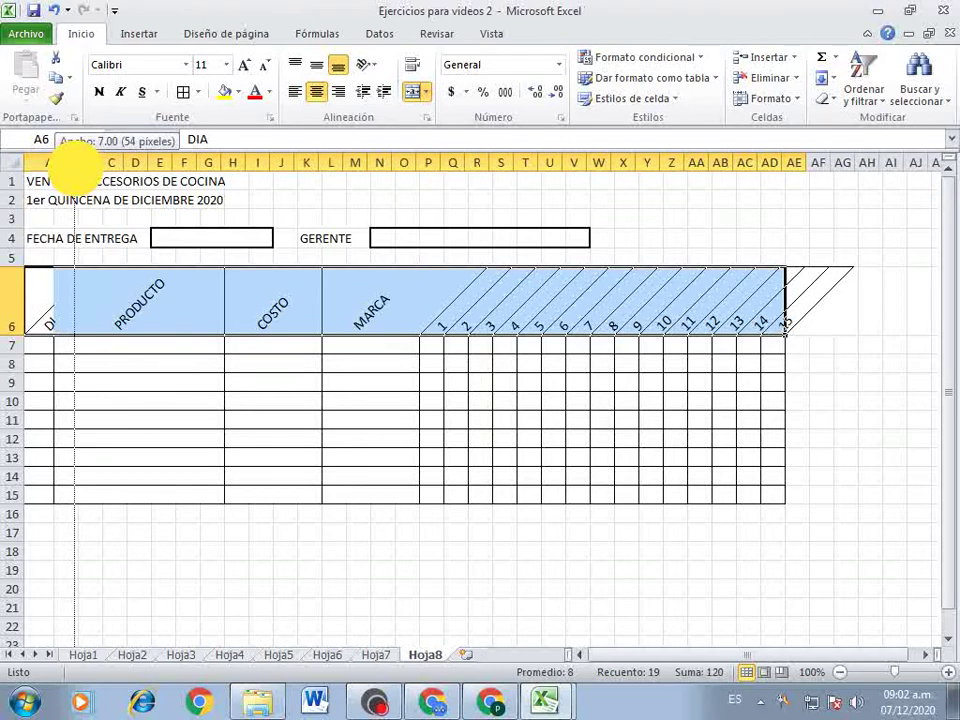
pyautogui.click(178, 416)
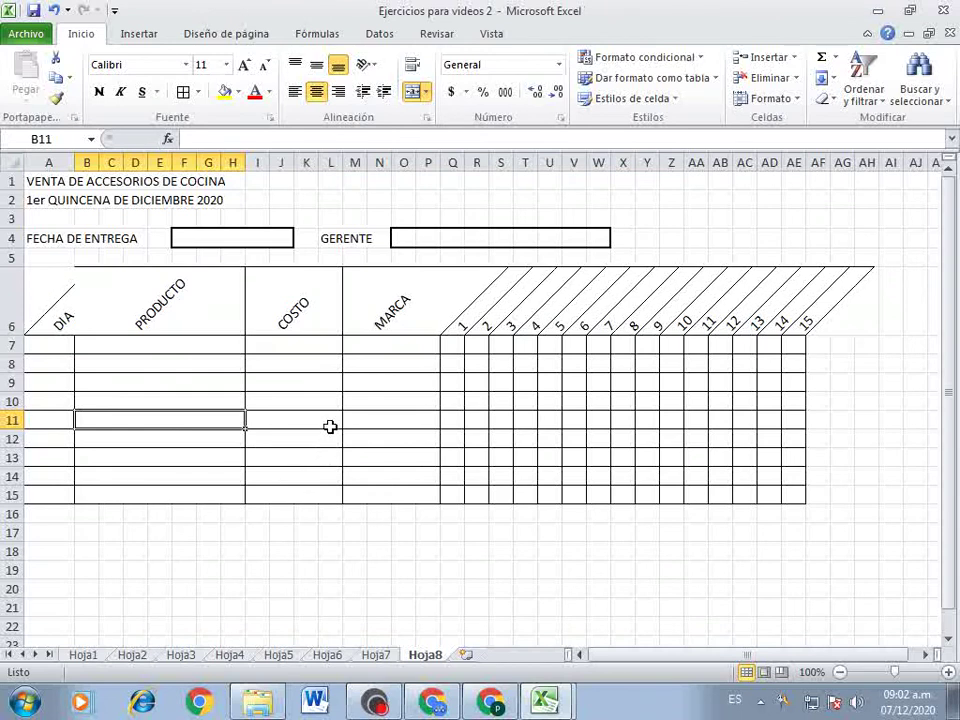
pyautogui.scroll(-2, 330, 424)
pyautogui.scroll(2, 330, 427)
pyautogui.scroll(-1, 330, 427)
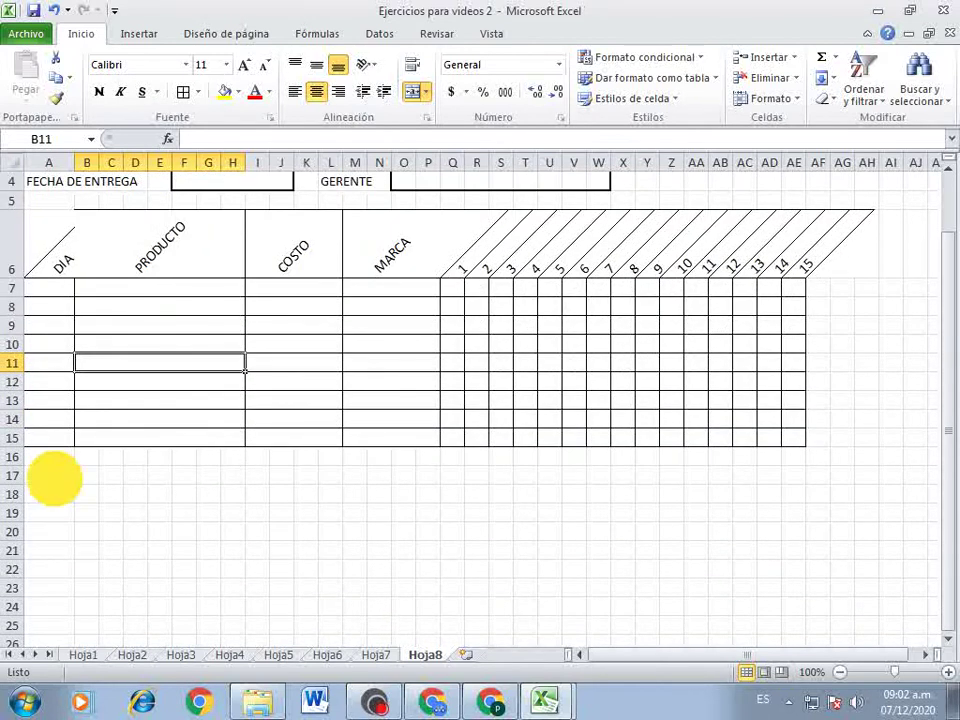
pyautogui.click(55, 476)
pyautogui.click(86, 476)
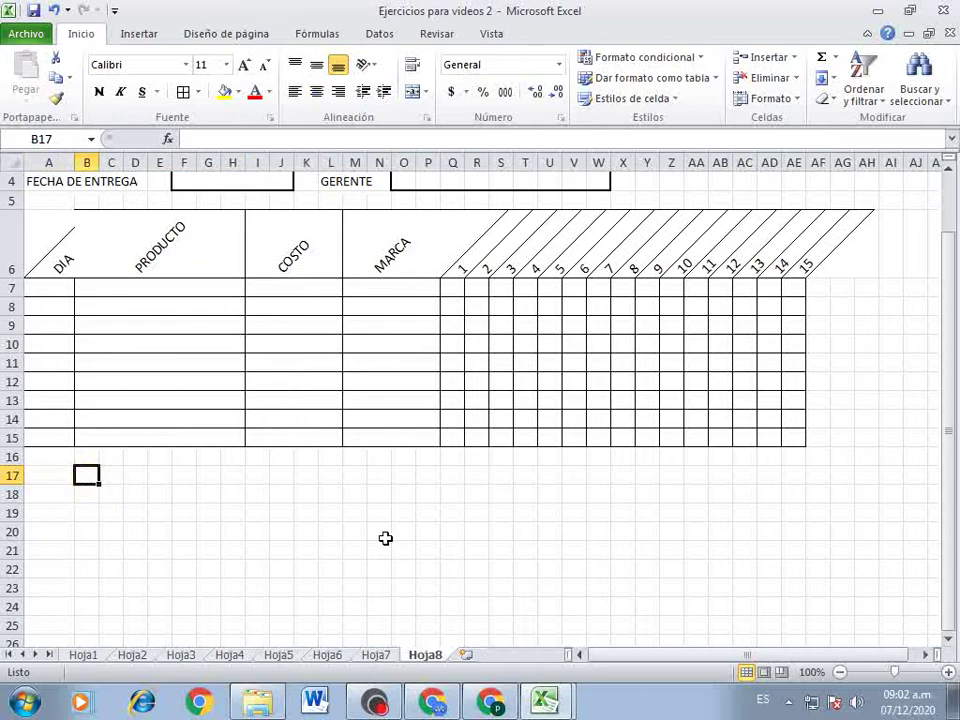
# - Type the note GRAFICA CON PRODUCTO Y LOS 15 DIAS, CIRCULA 3D in B17
pyautogui.write('GRA')
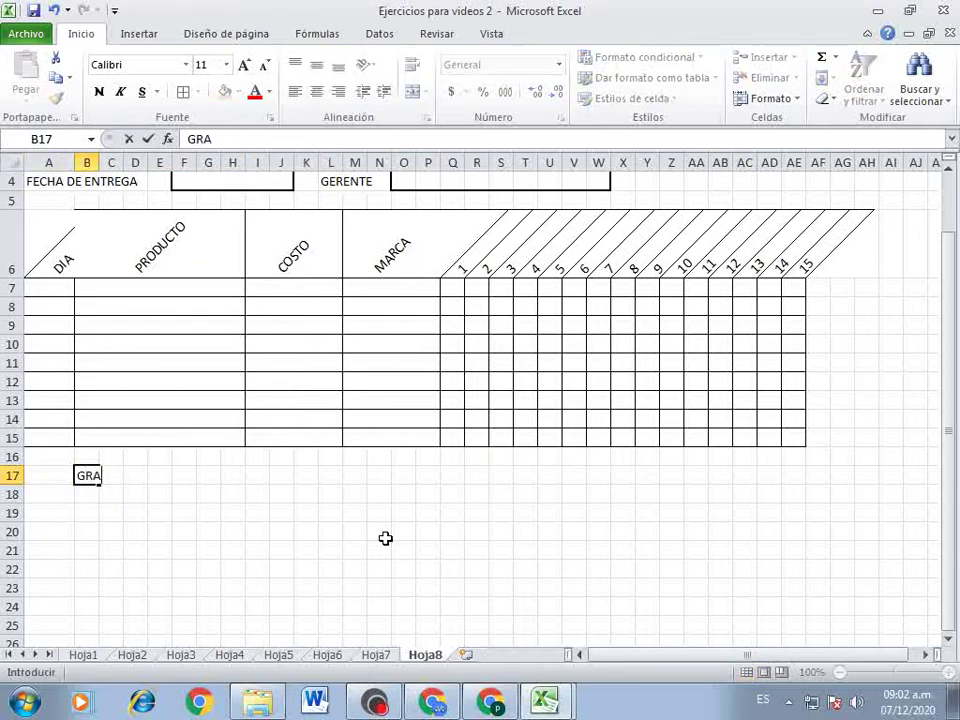
pyautogui.write('FI')
pyautogui.press('BackSpace')
pyautogui.write('A C')
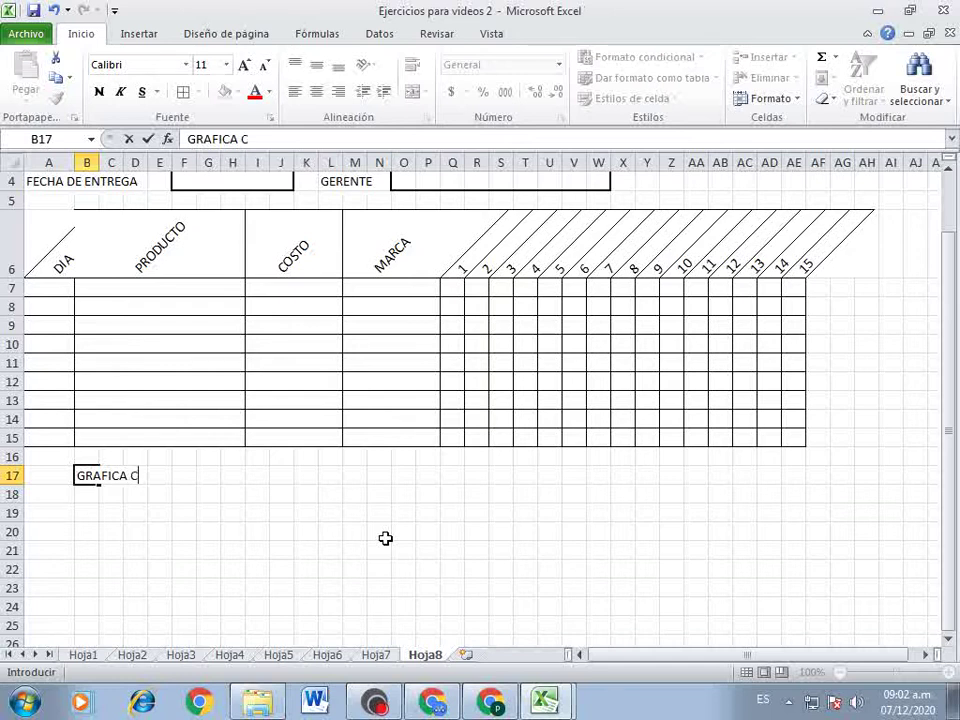
pyautogui.write('ON PRO')
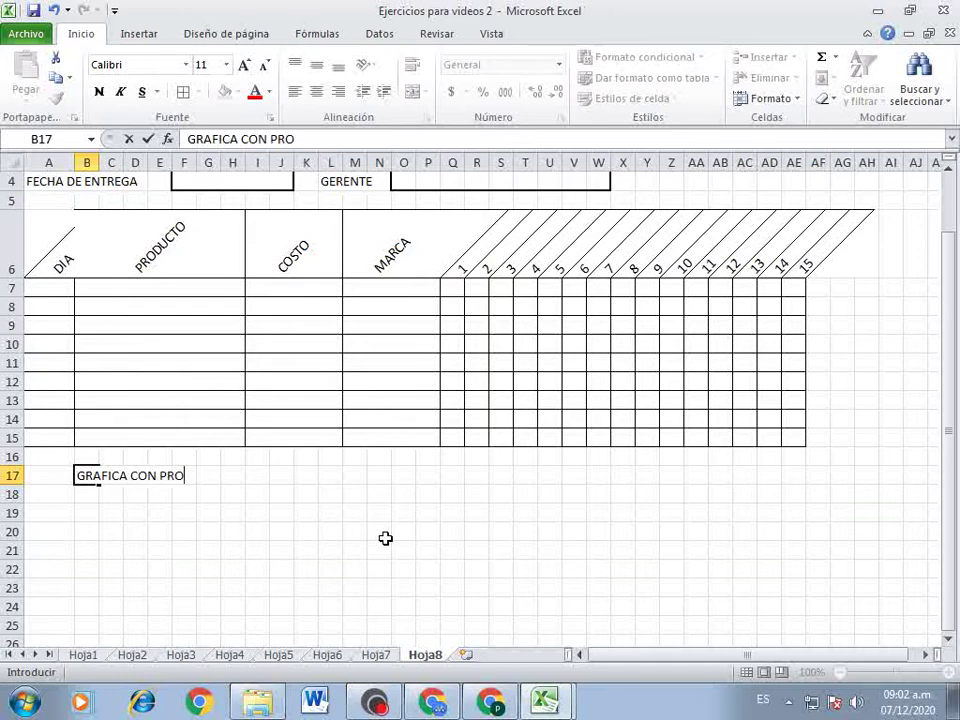
pyautogui.write('DUCTO Y ')
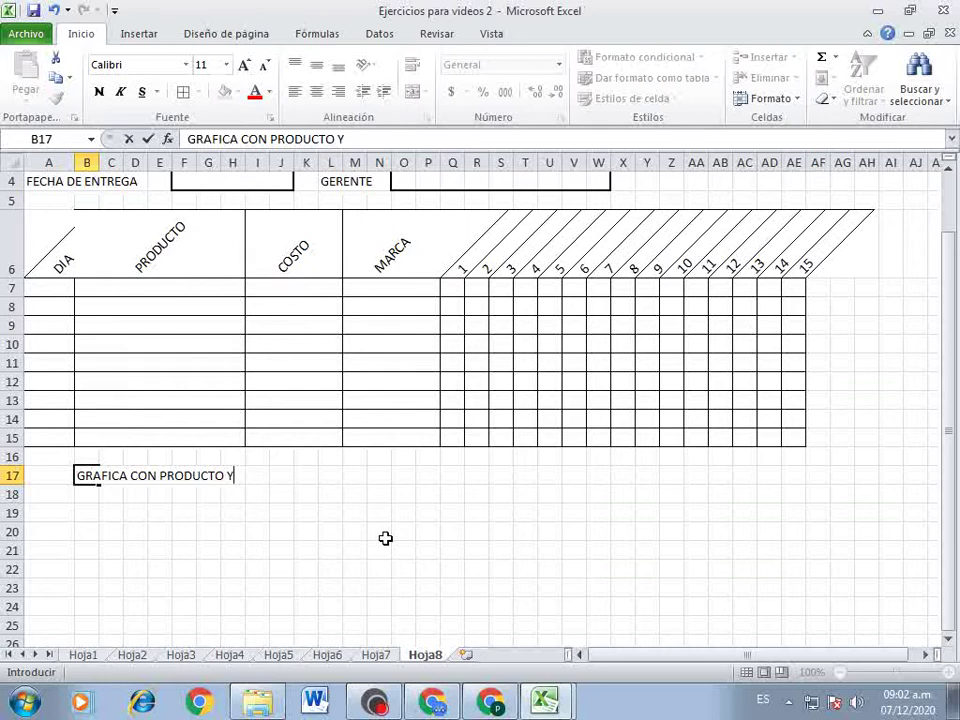
pyautogui.write('LOS 15 DI')
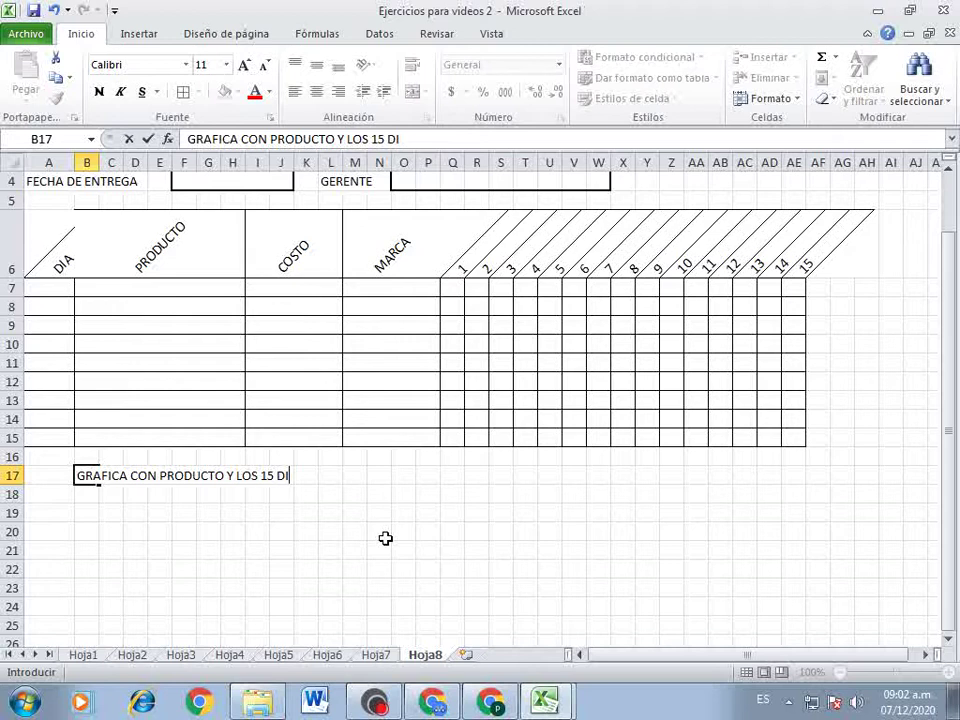
pyautogui.write('AS, CIR')
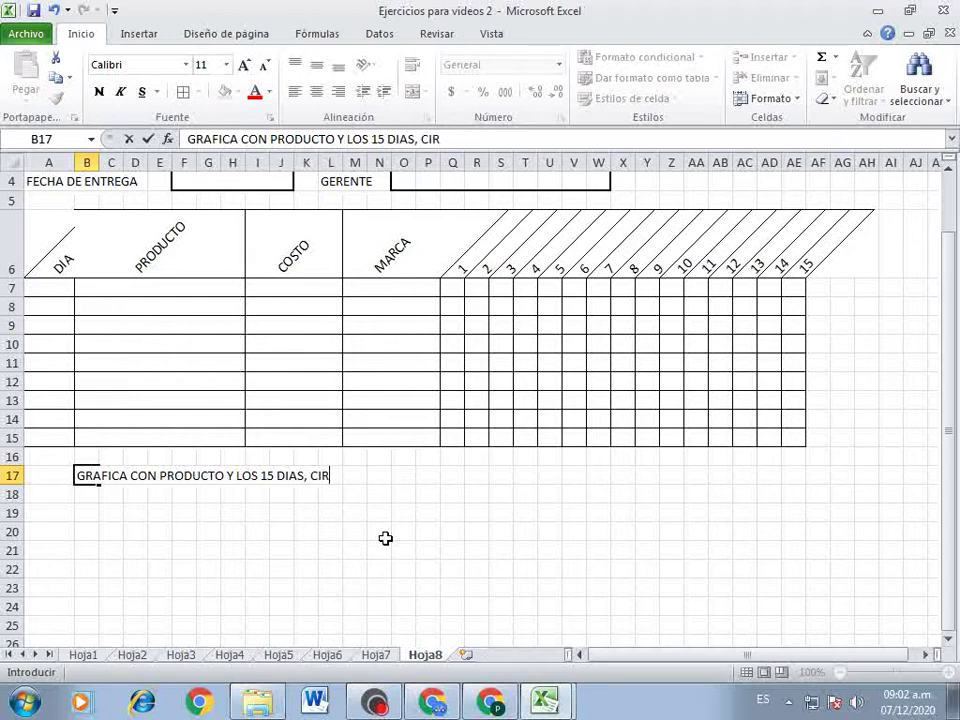
pyautogui.write('CULA ')
pyautogui.write('3F')
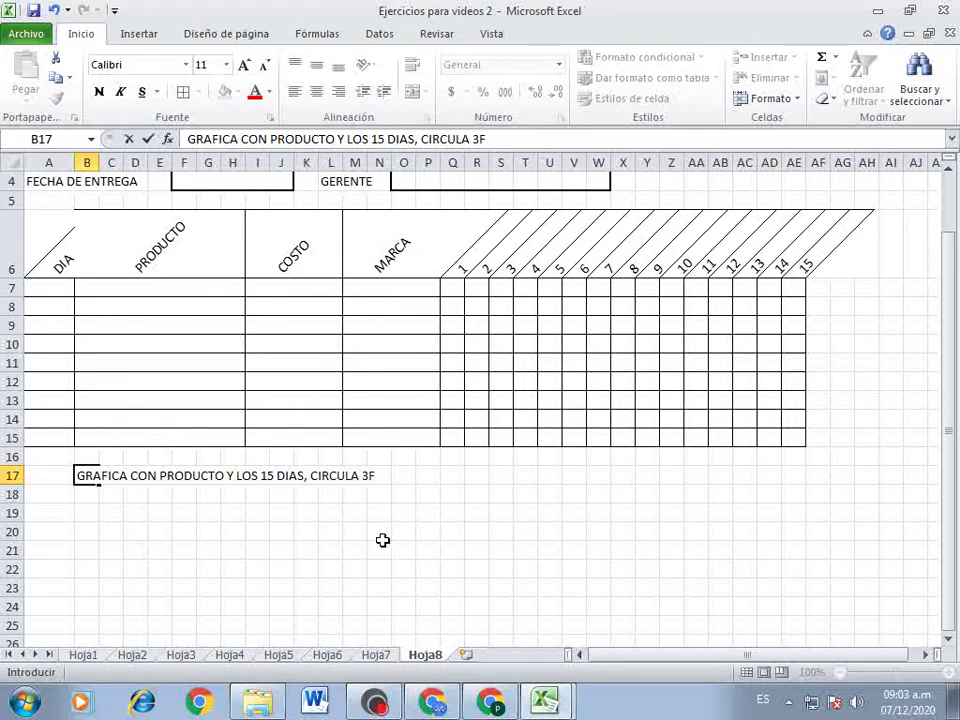
pyautogui.press('BackSpace')
pyautogui.write('D')
pyautogui.press('Return')
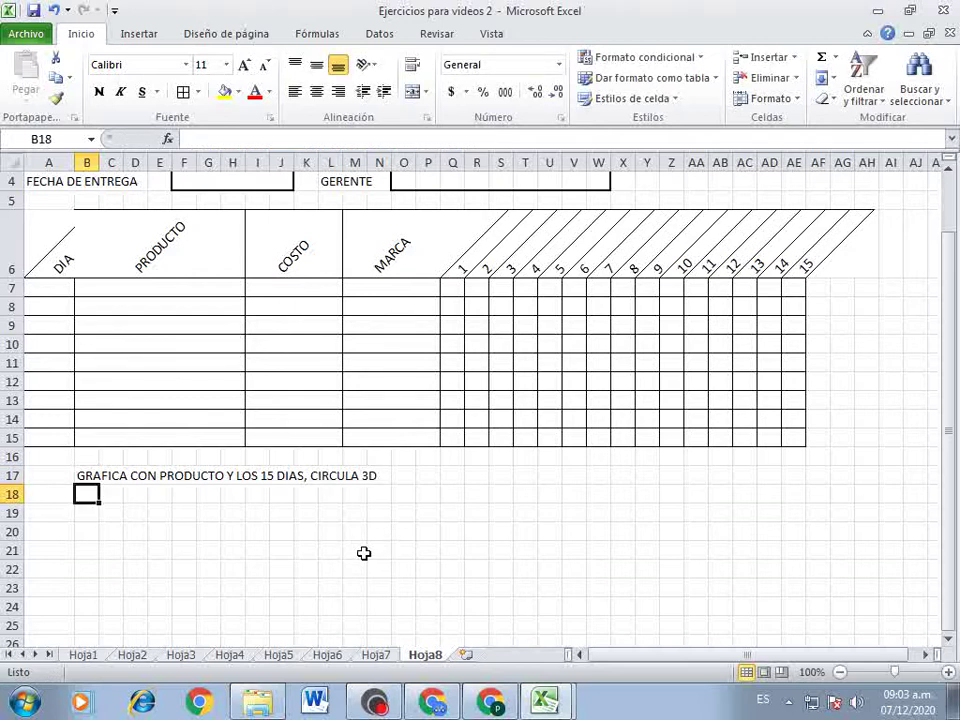
pyautogui.scroll(-2, 221, 461)
pyautogui.scroll(3, 221, 461)
pyautogui.scroll(-3, 201, 461)
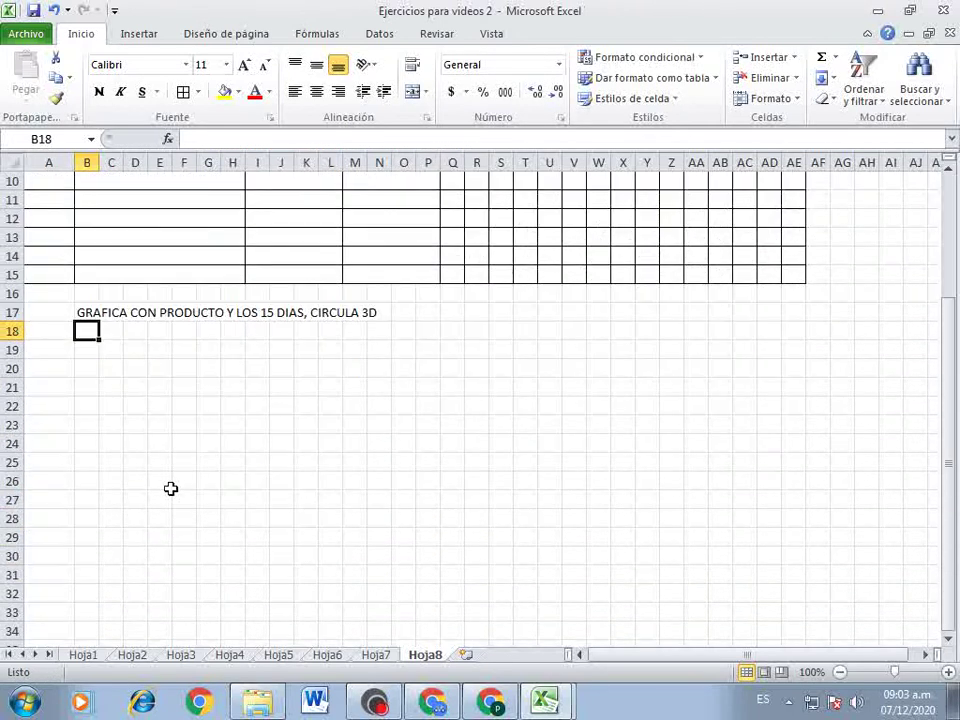
pyautogui.scroll(3, 66, 360)
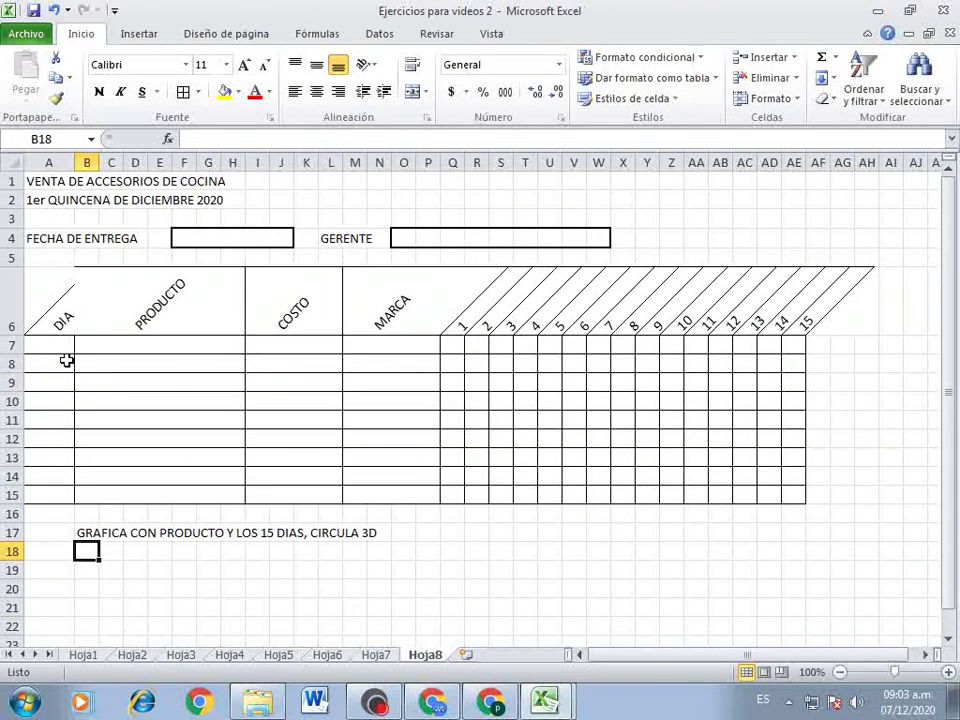
pyautogui.scroll(-3, 66, 360)
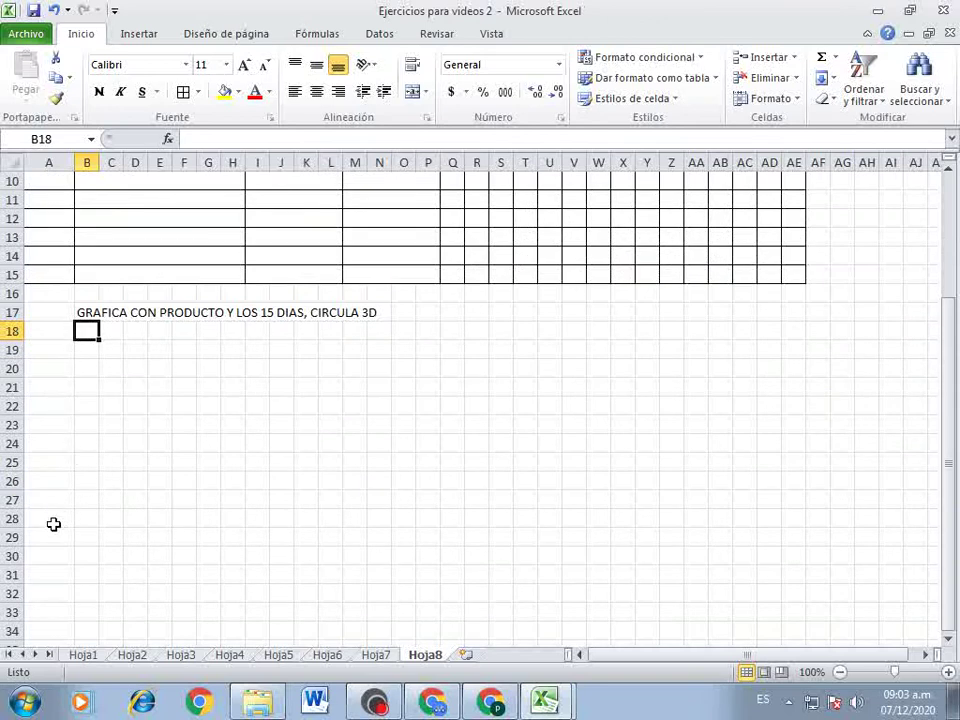
pyautogui.click(56, 553)
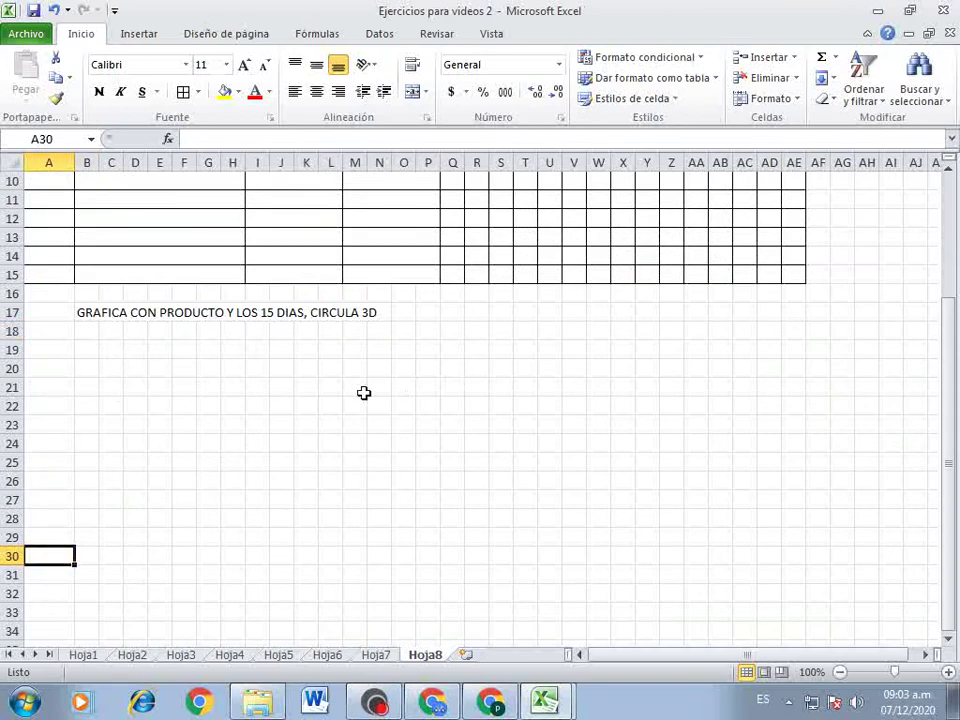
pyautogui.scroll(-1, 201, 495)
pyautogui.scroll(-2, 203, 489)
pyautogui.scroll(-2, 203, 486)
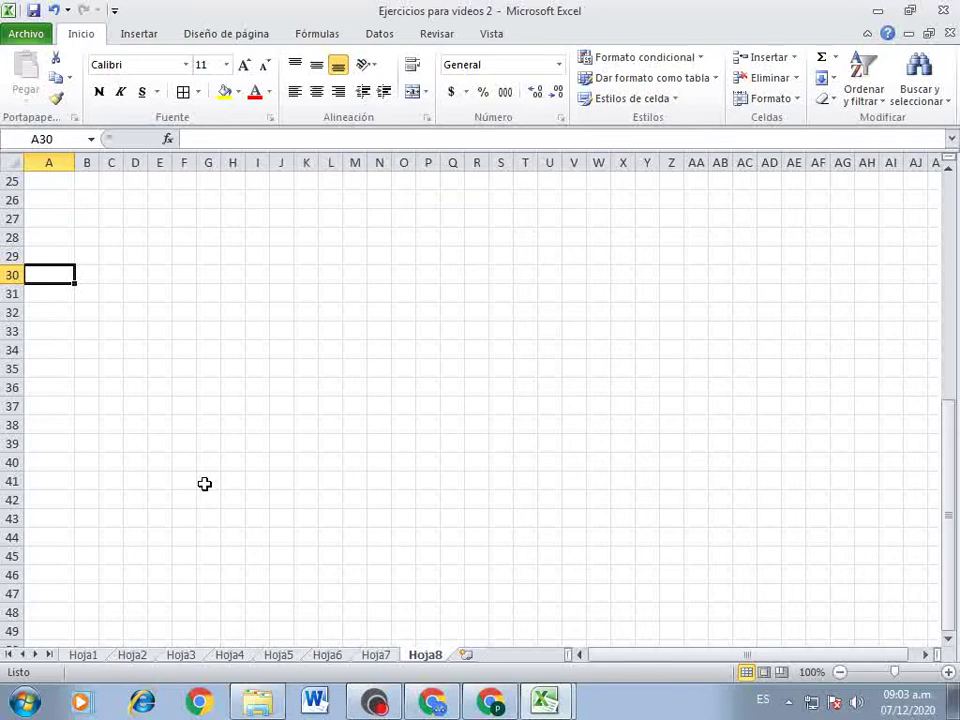
# - Merge and centre A30:C30 and label it SUBTOTAL
pyautogui.moveTo(66, 272)
pyautogui.mouseDown()
pyautogui.moveTo(139, 280)
pyautogui.moveTo(120, 279)
pyautogui.mouseUp()
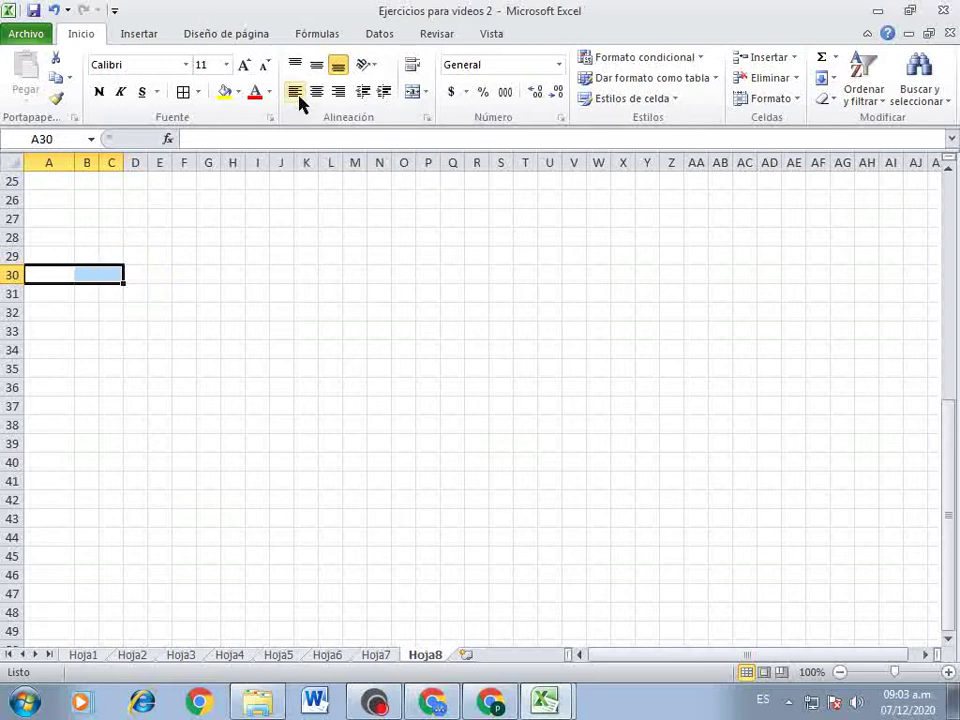
pyautogui.click(413, 93)
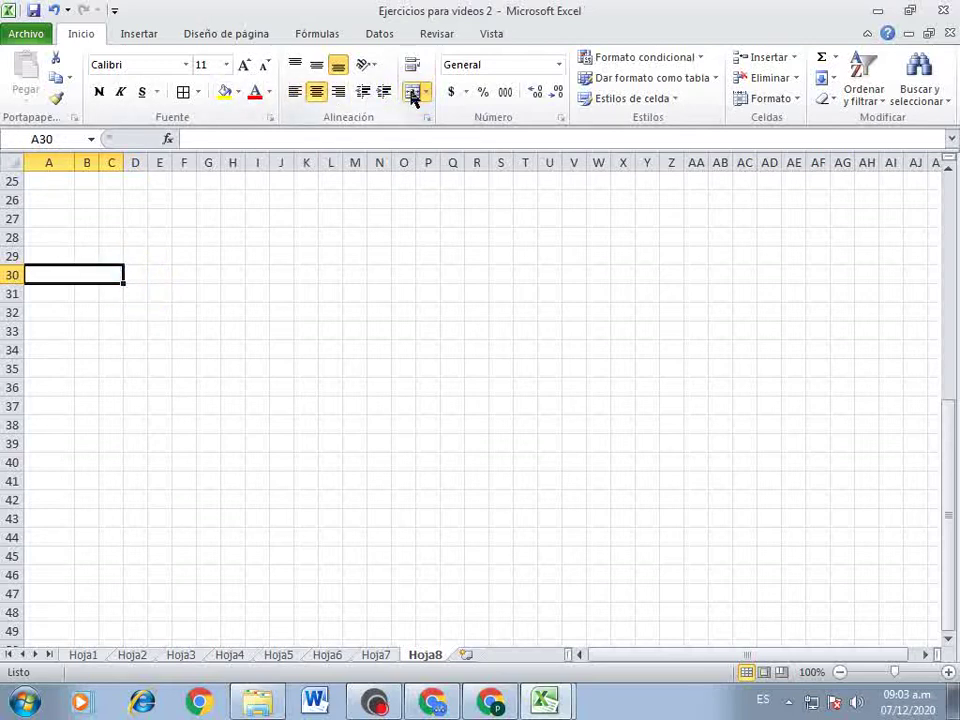
pyautogui.write('SUBTOT')
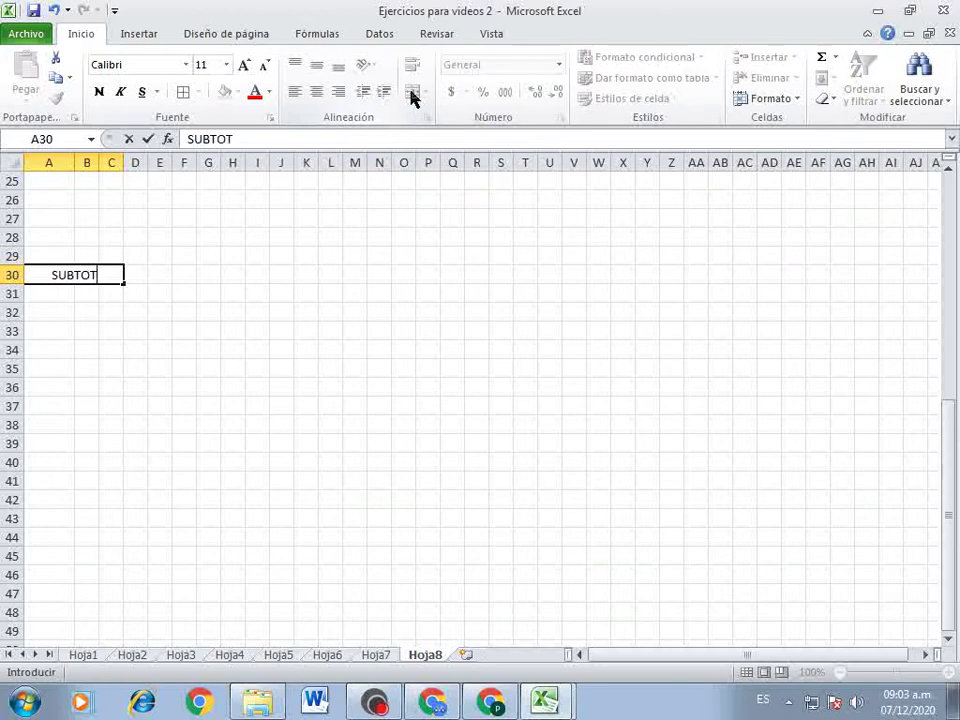
pyautogui.write('AL')
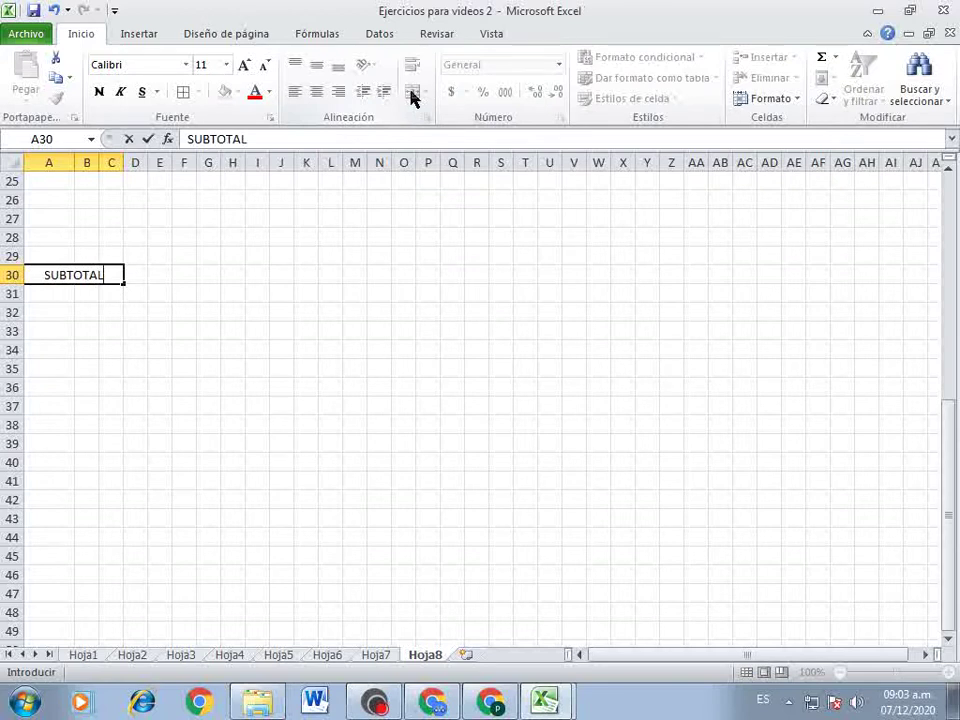
pyautogui.press('Tab')
# - Merge and centre D30:G30 and label it ENVIO 5 %
pyautogui.hotkey('shift', 'Right')
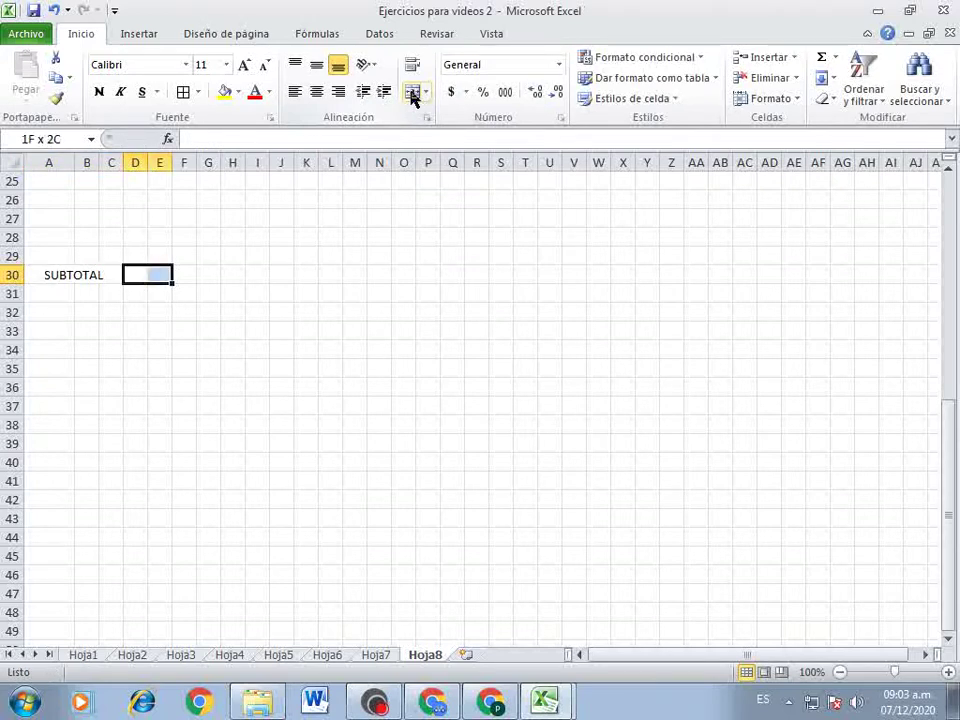
pyautogui.hotkey('shift', 'Right')
pyautogui.hotkey('shift', 'Right')
pyautogui.hotkey('shift', 'Right')
pyautogui.hotkey('shift', 'Left')
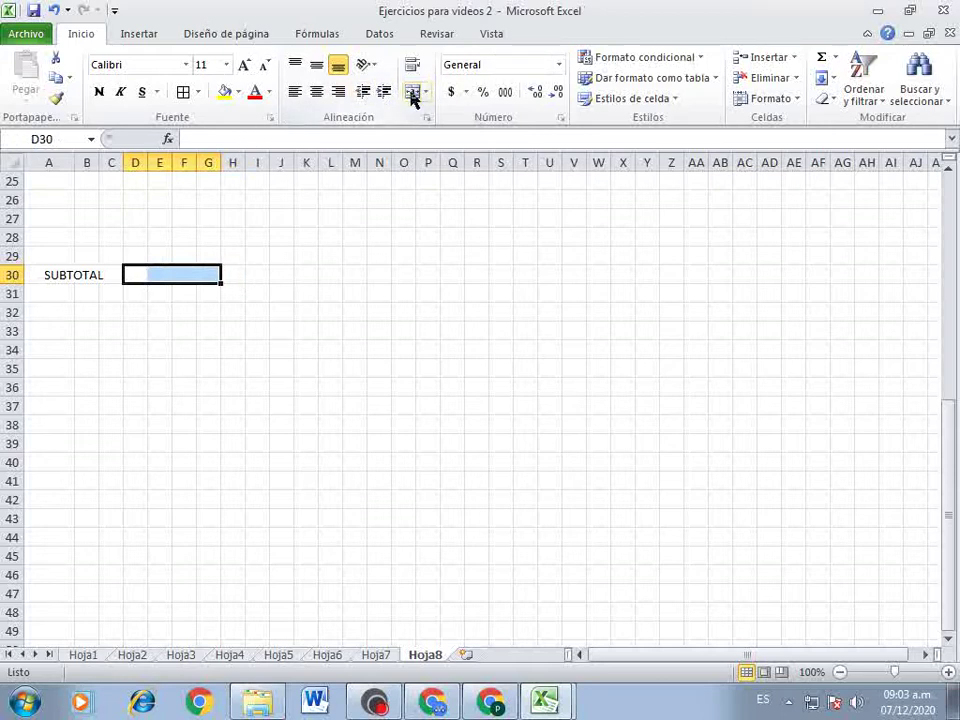
pyautogui.click(412, 92)
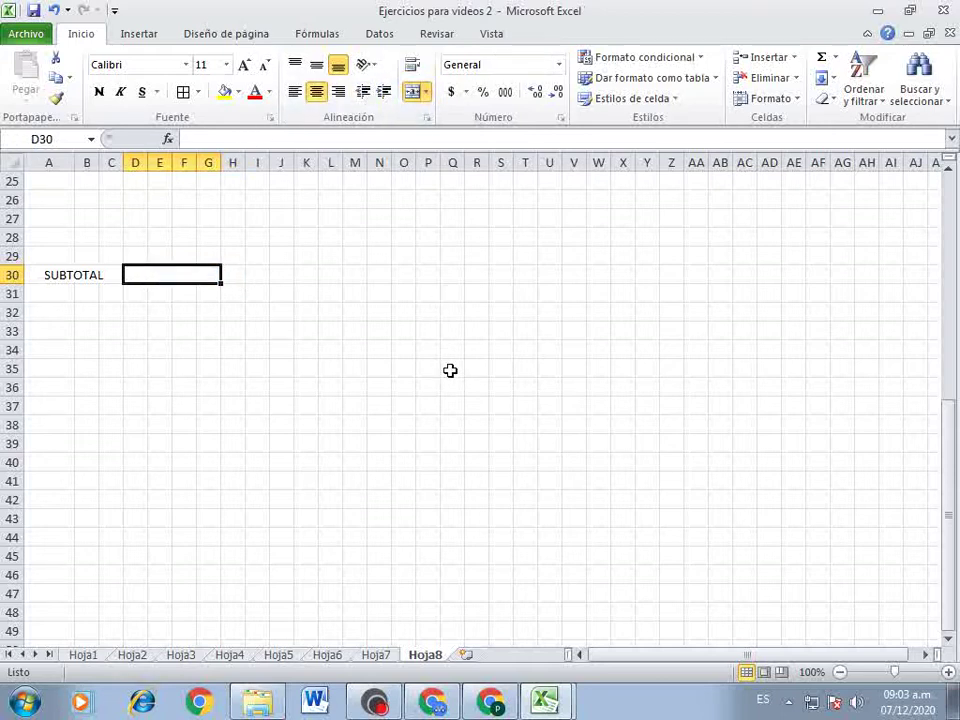
pyautogui.write('ENVIO')
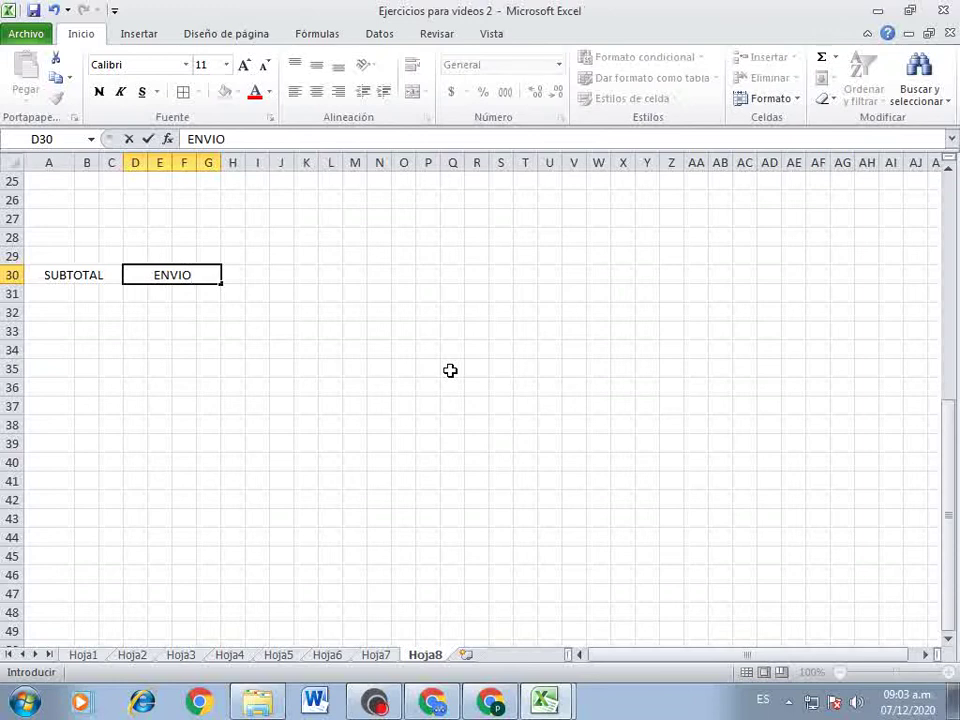
pyautogui.write(' 5')
pyautogui.write(' %')
pyautogui.press('Tab')
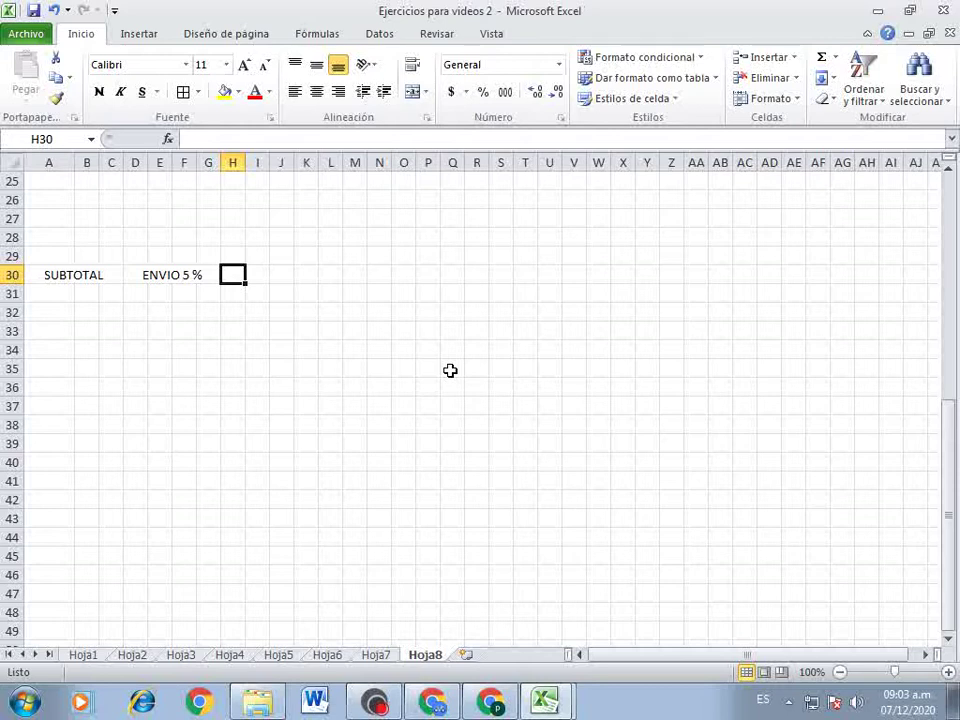
# - Merge and centre H30:K30 and type the DESCUENTO label
pyautogui.hotkey('shift', 'Right')
pyautogui.hotkey('shift', 'Right')
pyautogui.hotkey('shift', 'Right')
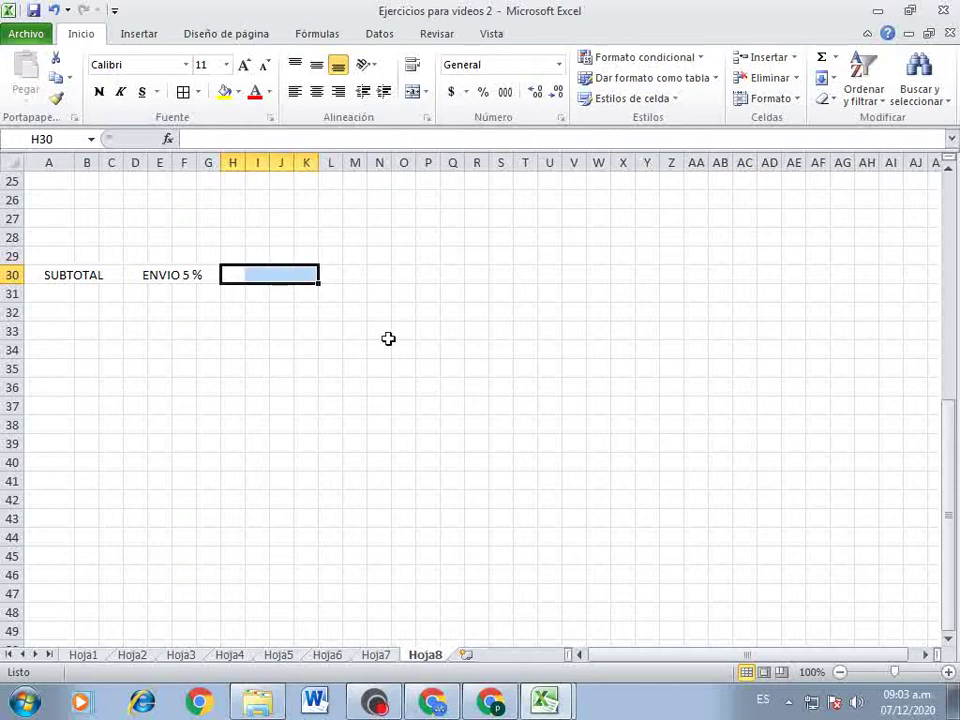
pyautogui.click(411, 91)
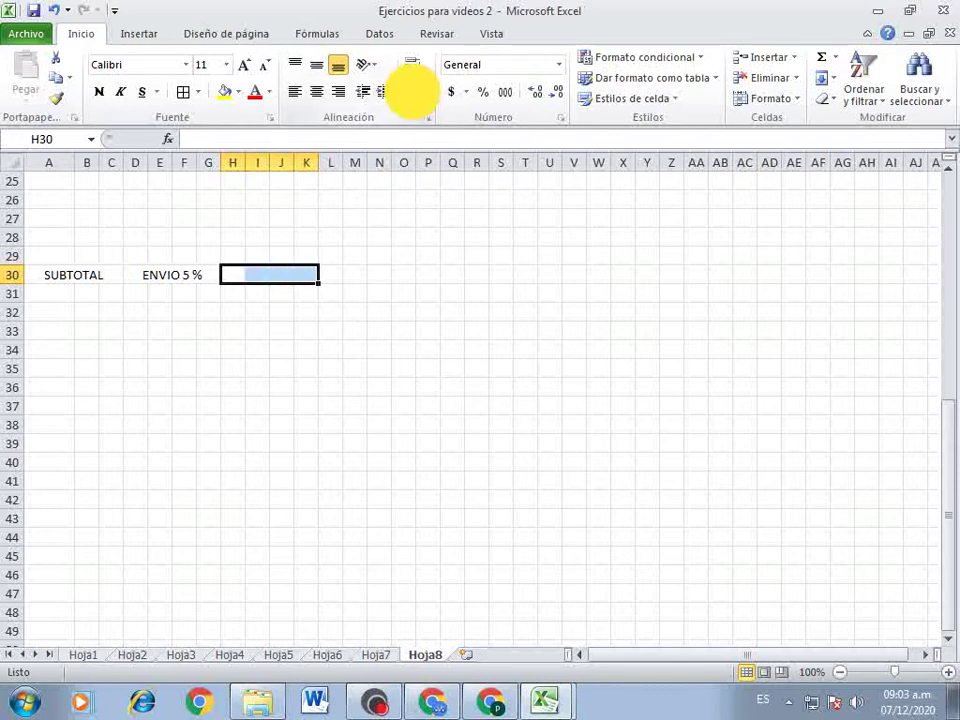
pyautogui.click(281, 271)
pyautogui.write('DESCUE')
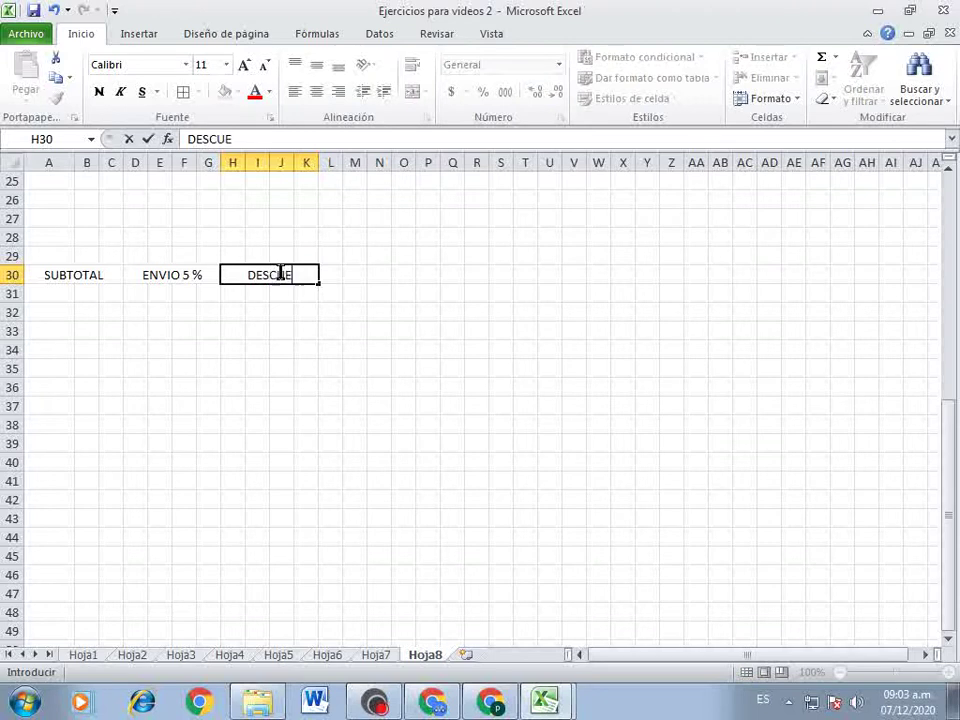
pyautogui.write('NTO')
# - Add a note in H28: 20 % discount if the subtotal is 5000 or more, otherwise 10 %
pyautogui.press('Return')
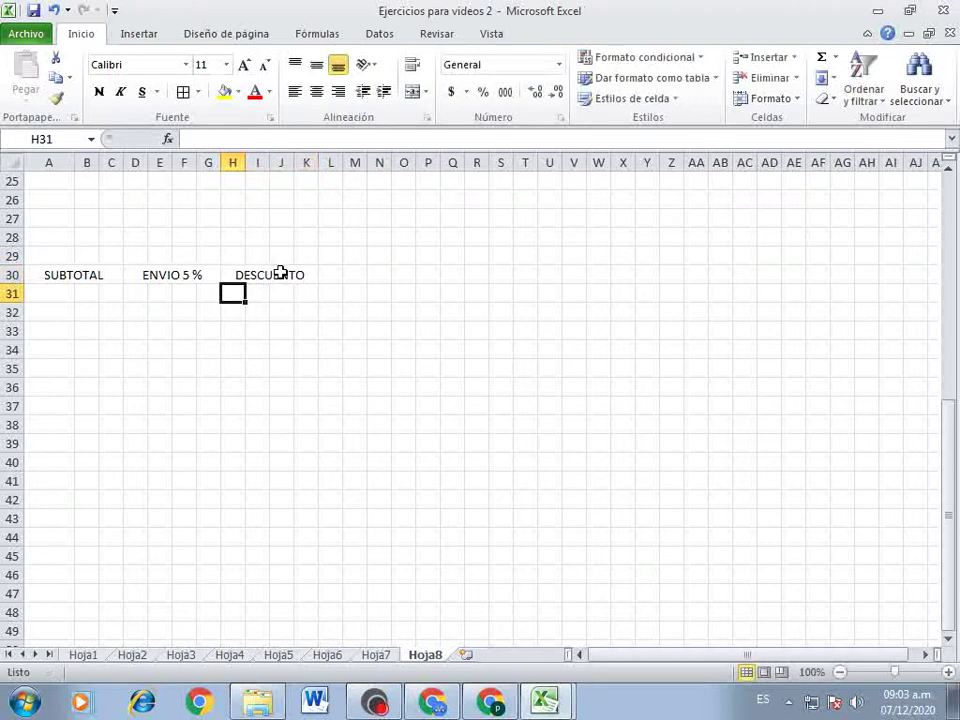
pyautogui.press('Up')
pyautogui.press('Up')
pyautogui.press('Up')
pyautogui.write('S')
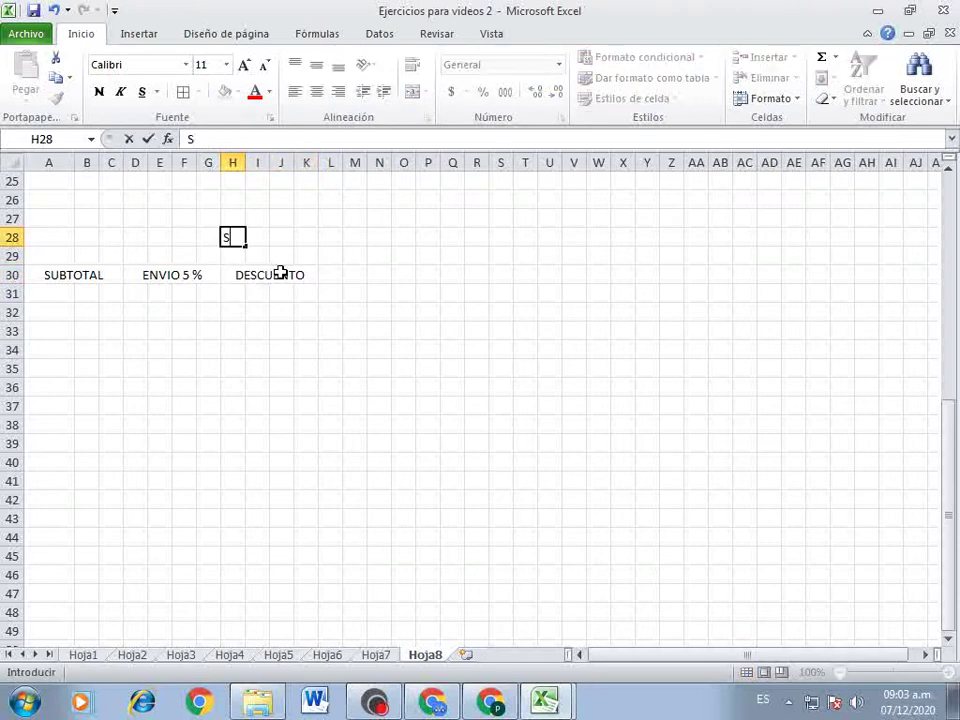
pyautogui.write('I SU')
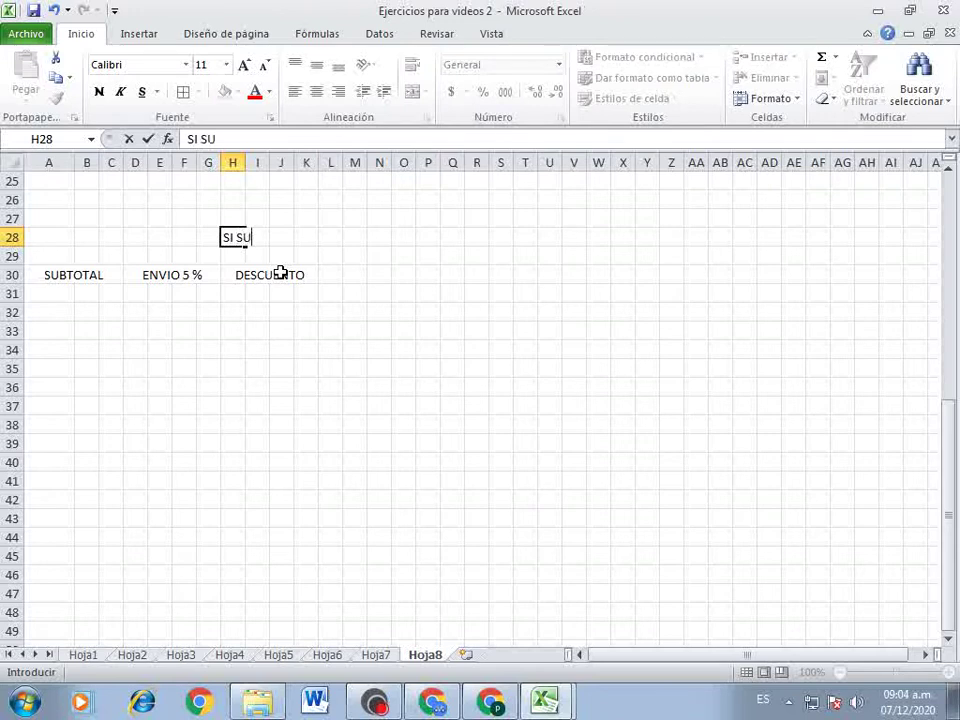
pyautogui.write('BTOTAL')
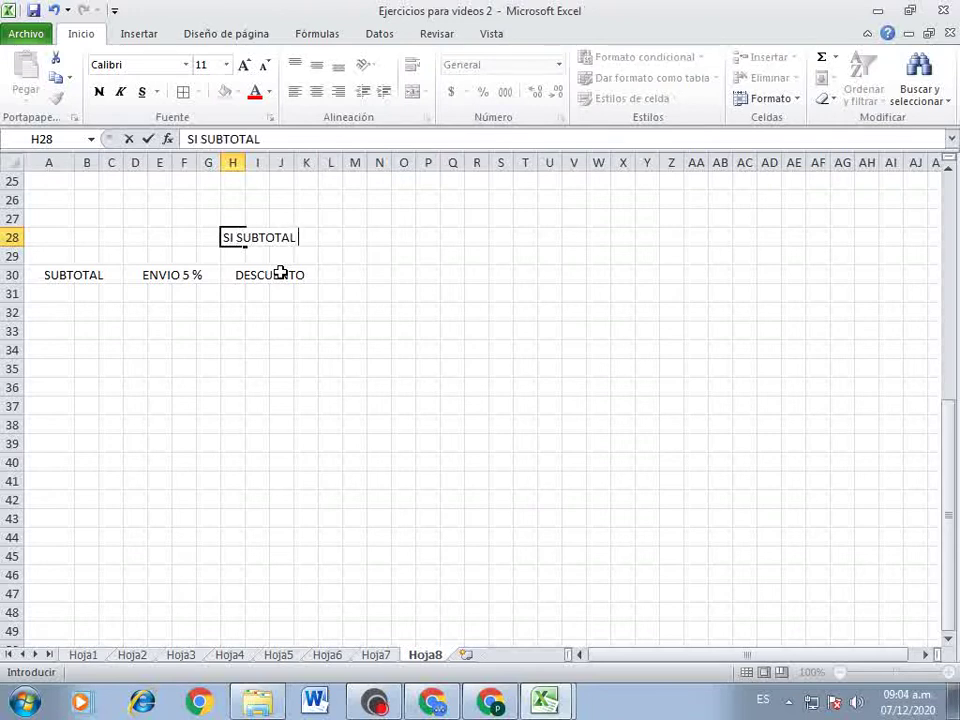
pyautogui.write('ES MAYO ')
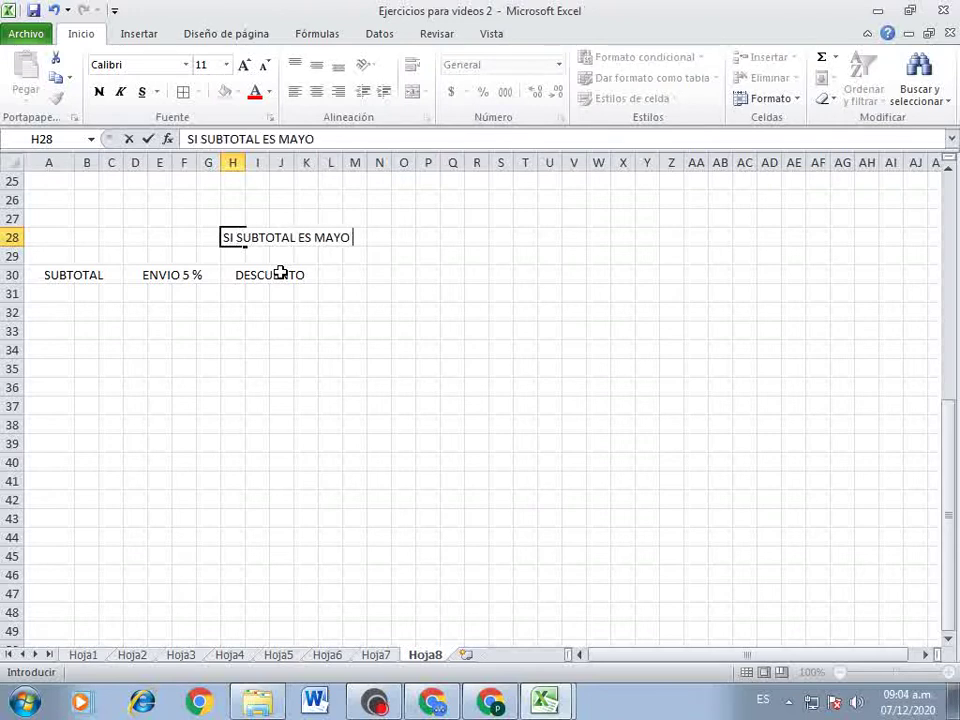
pyautogui.write('IGUAL A 5000')
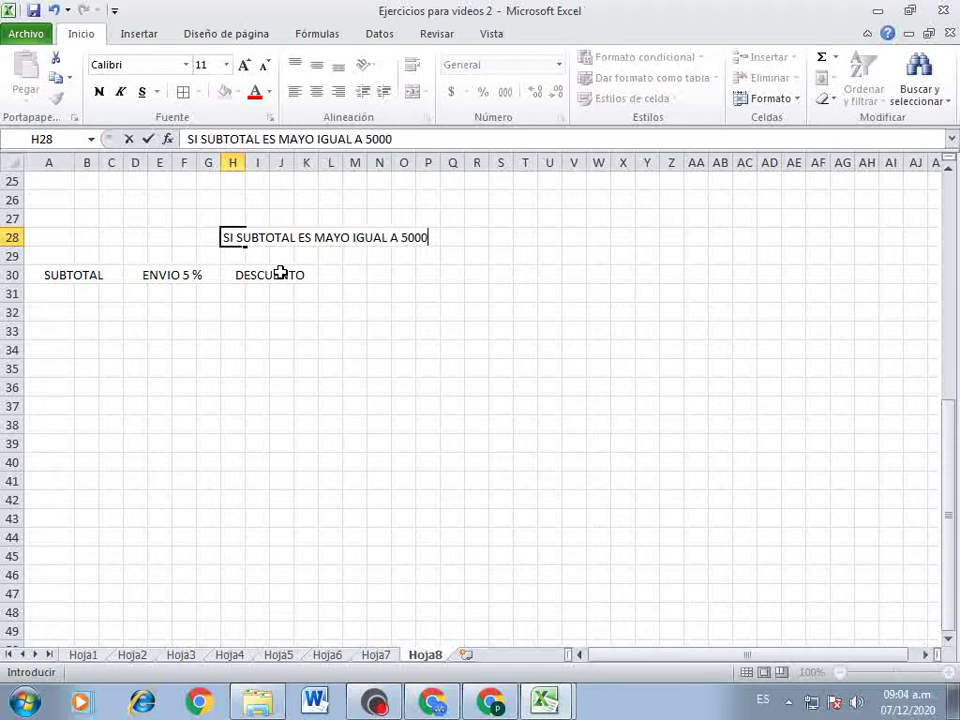
pyautogui.write(', D')
pyautogui.write('ESCUENTO ES DE')
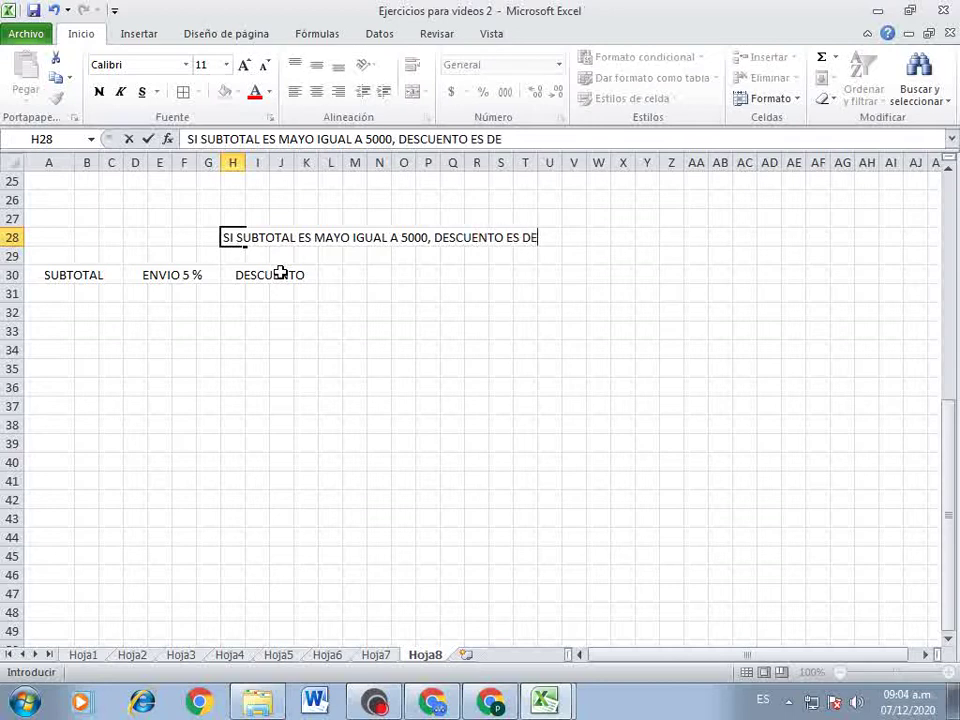
pyautogui.write(' 20 %')
pyautogui.write(' EN CASI')
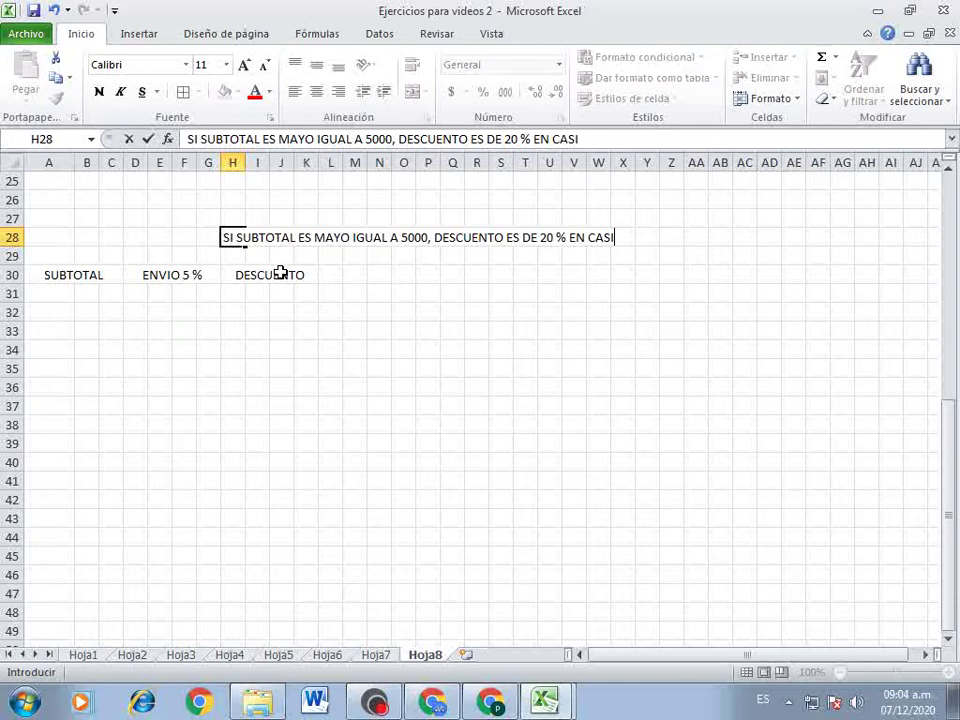
pyautogui.press('BackSpace')
pyautogui.write('O CONTRA')
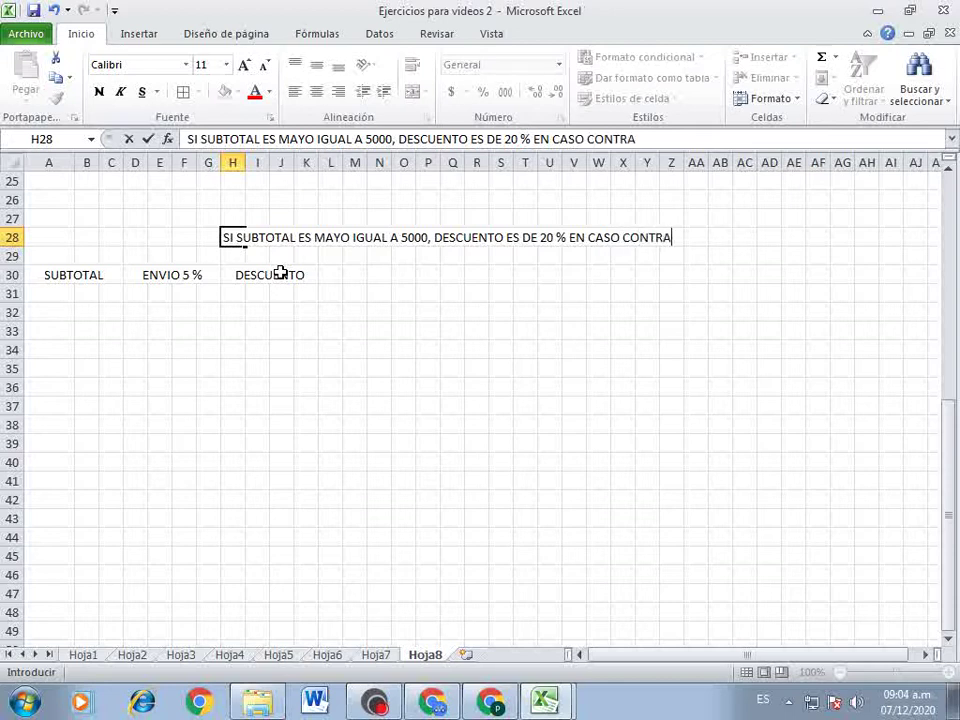
pyautogui.write('RIO')
pyautogui.write(' 10')
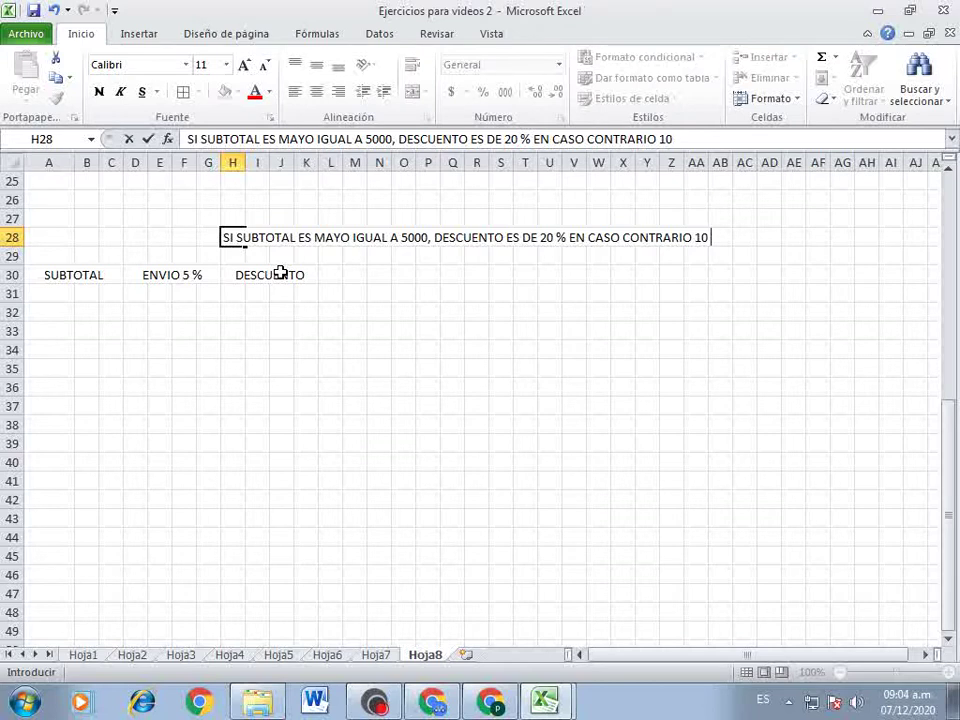
pyautogui.write('%')
pyautogui.press('Return')
pyautogui.press('Return')
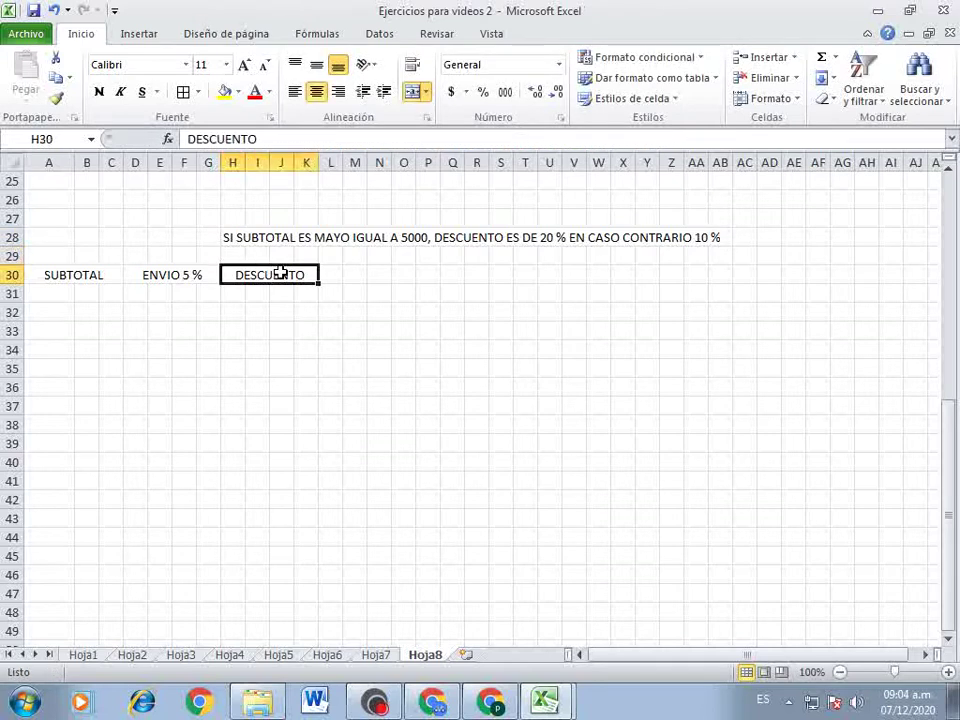
pyautogui.press('Right')
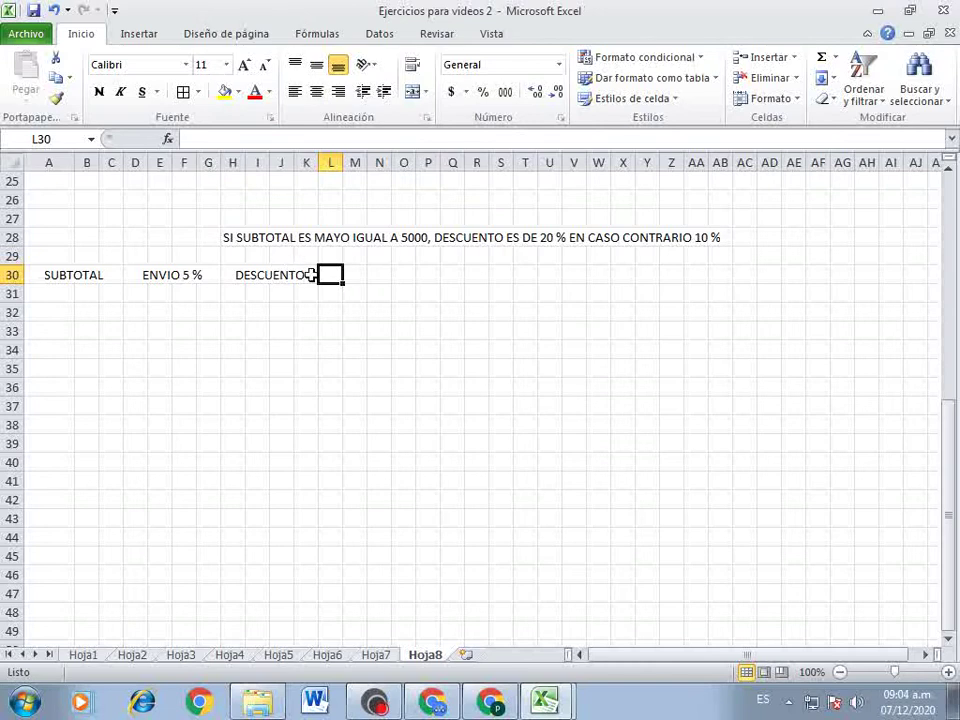
# - Merge and centre L30:P30 and label it TOTAL
pyautogui.moveTo(331, 274); pyautogui.dragTo(403, 276)
pyautogui.moveTo(416, 276); pyautogui.dragTo(418, 273)
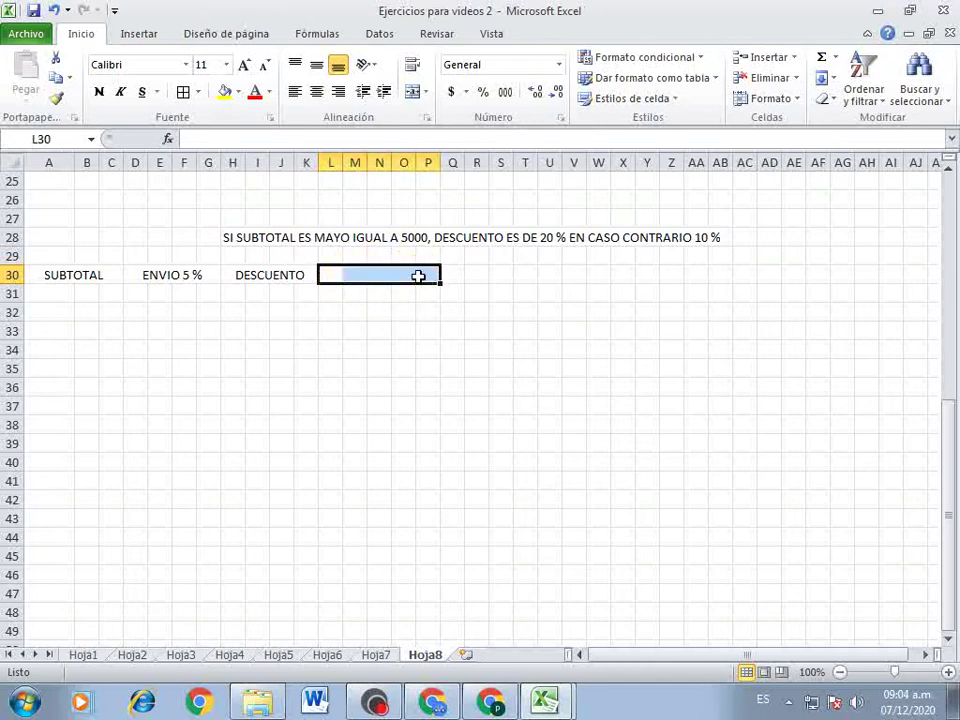
pyautogui.click(413, 92)
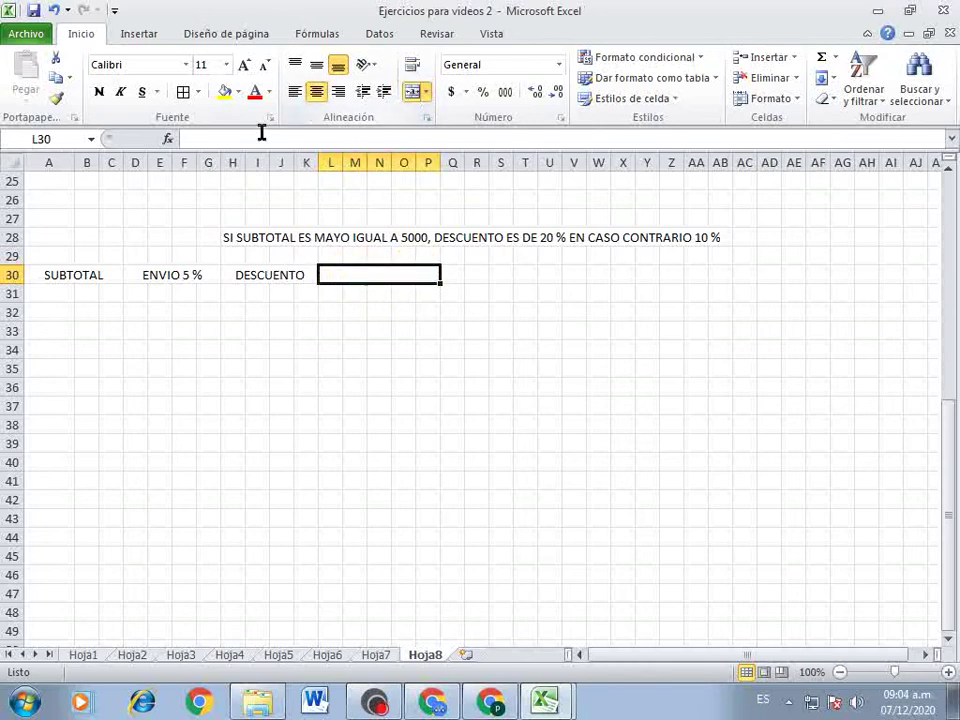
pyautogui.write('TOTAL')
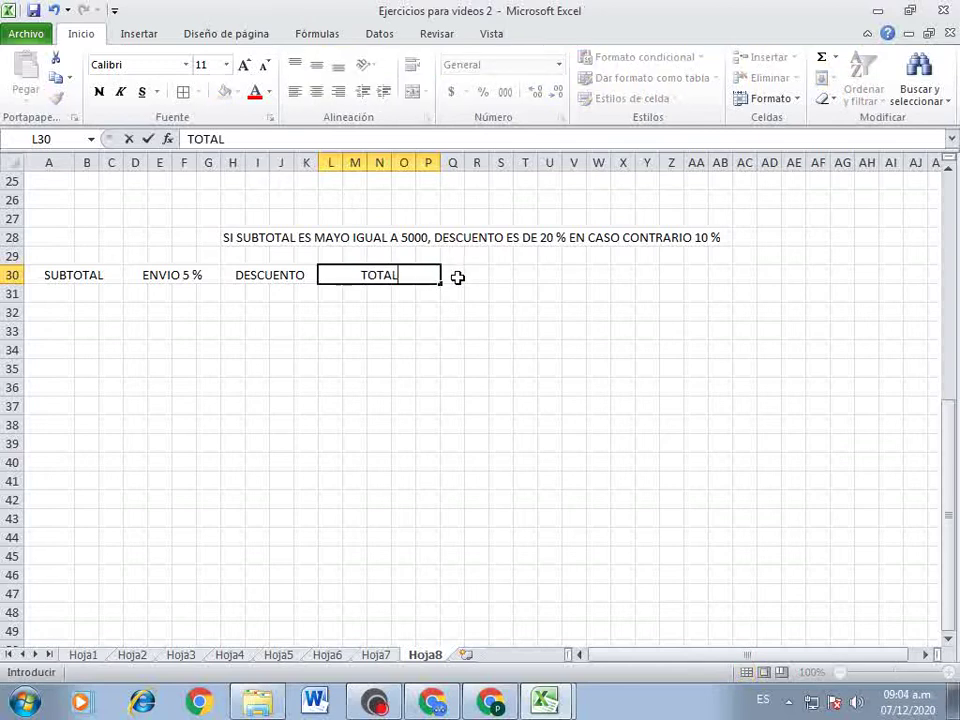
# - Merge Q30:AE30 into one centred cell and type DIRECCIÓN
pyautogui.moveTo(452, 276)
pyautogui.mouseDown()
pyautogui.moveTo(723, 278)
pyautogui.moveTo(713, 264)
pyautogui.mouseUp()
pyautogui.scroll(5, 713, 264)
pyautogui.scroll(3, 713, 264)
pyautogui.scroll(-4, 718, 266)
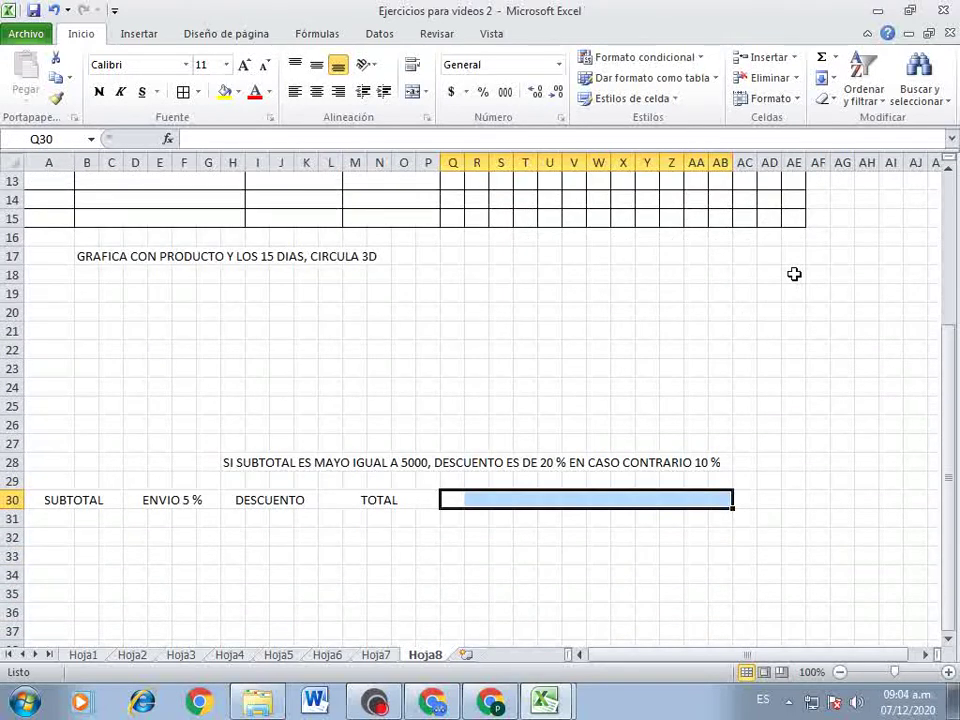
pyautogui.moveTo(797, 499); pyautogui.dragTo(463, 500)
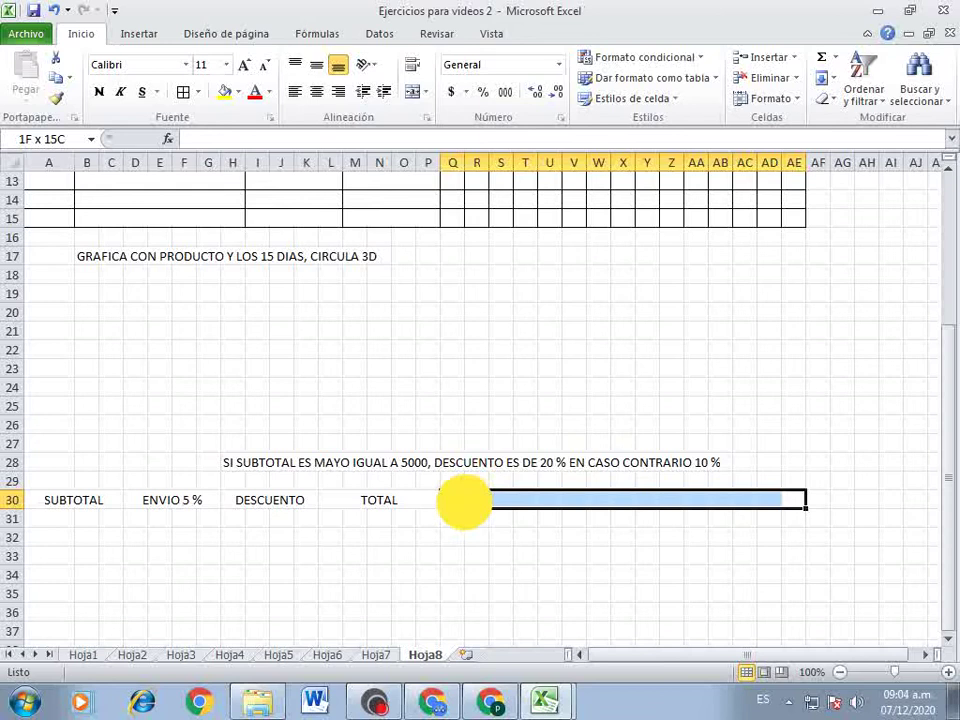
pyautogui.click(416, 92)
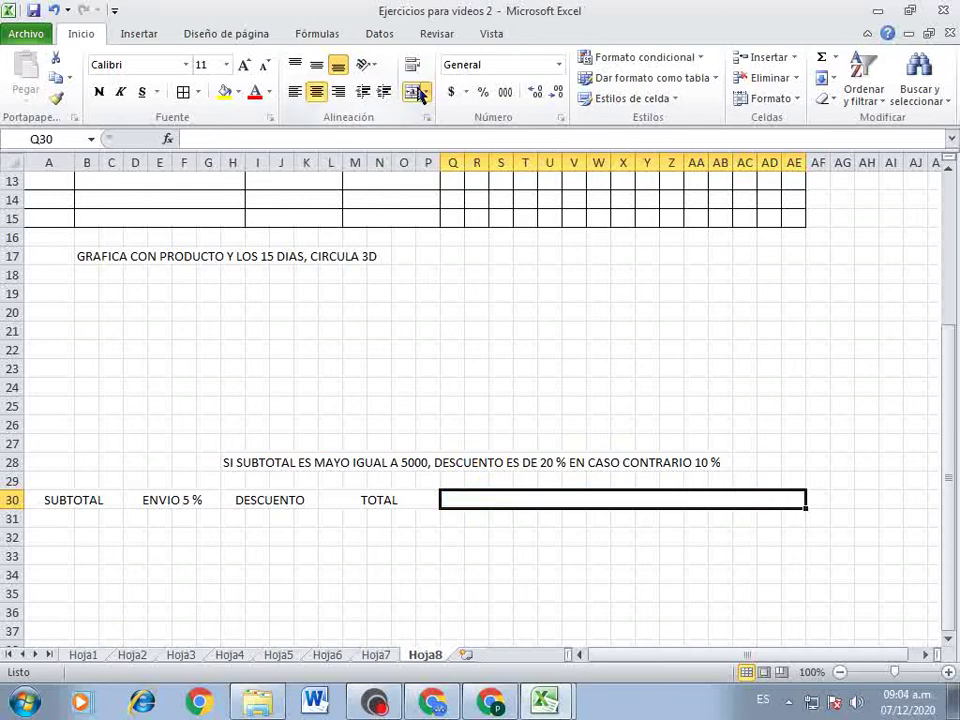
pyautogui.write('DIRECC')
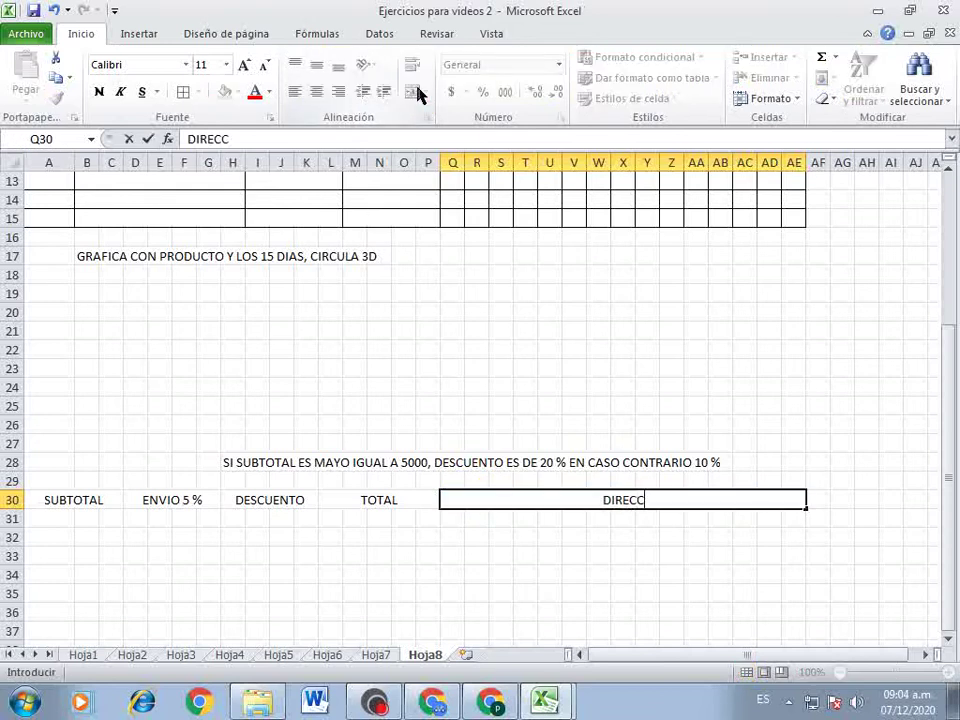
pyautogui.write('I')
pyautogui.write('ÓN')
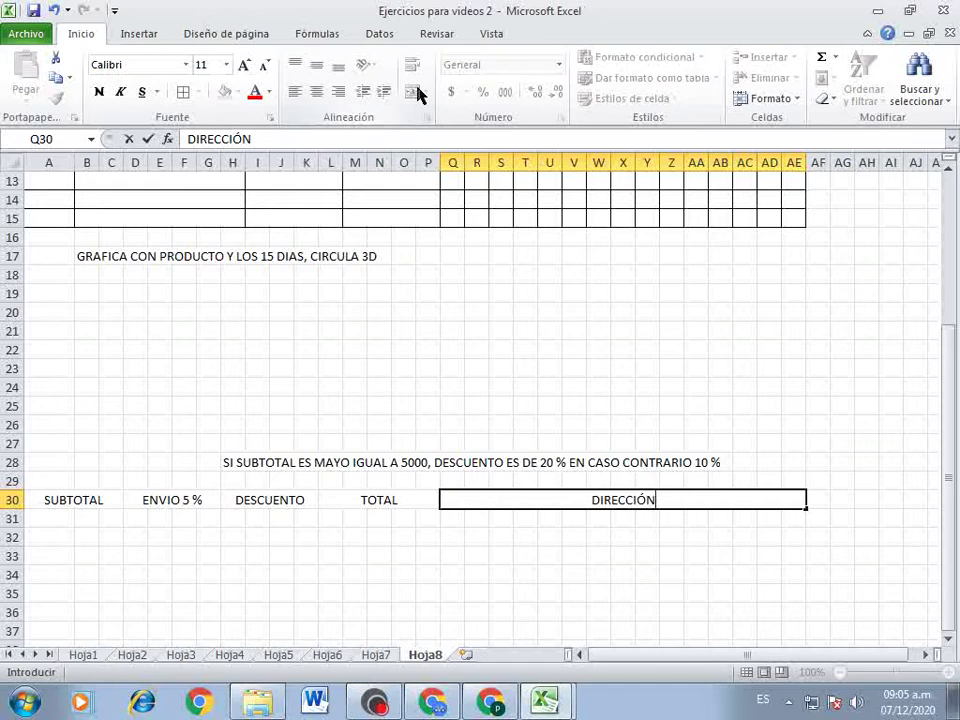
# - Confirm the DIRECCIÓN header in the merged Q30:AE30 cell
pyautogui.click(320, 290)
# - Select the DIA column cells A7 to A15
pyautogui.scroll(-2, 236, 443)
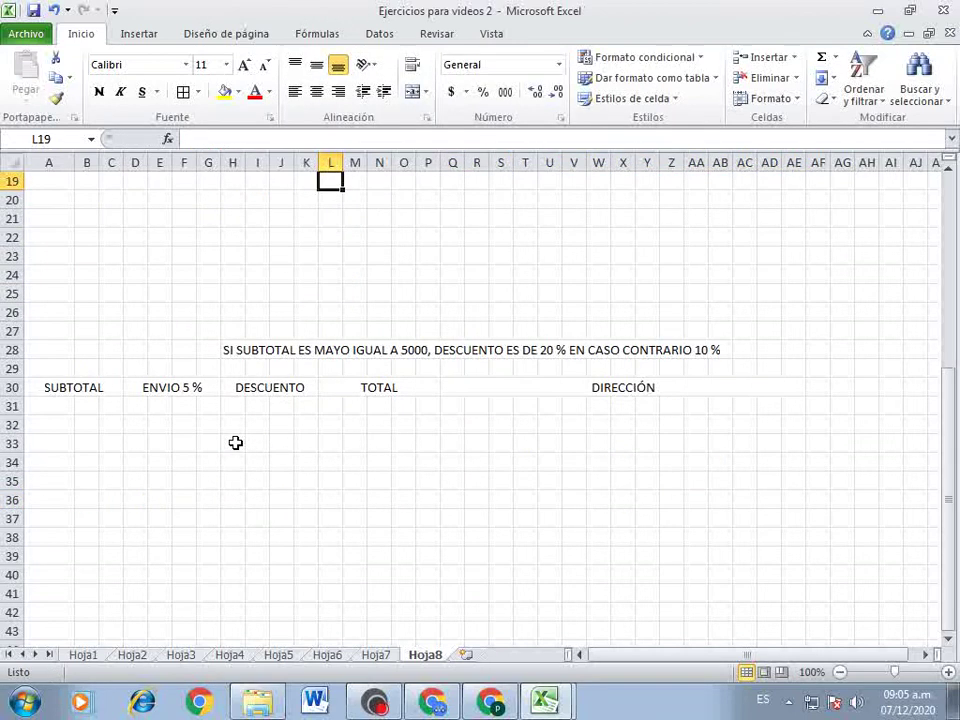
pyautogui.scroll(-1, 233, 438)
pyautogui.scroll(5, 233, 438)
pyautogui.scroll(2, 231, 425)
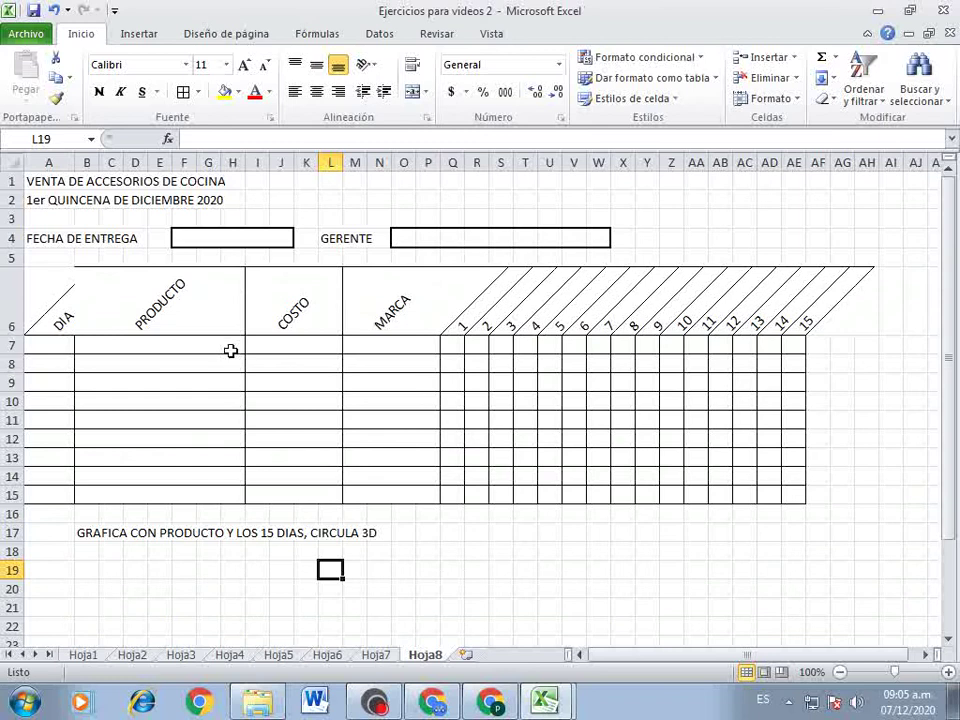
pyautogui.click(58, 346)
pyautogui.click(52, 364)
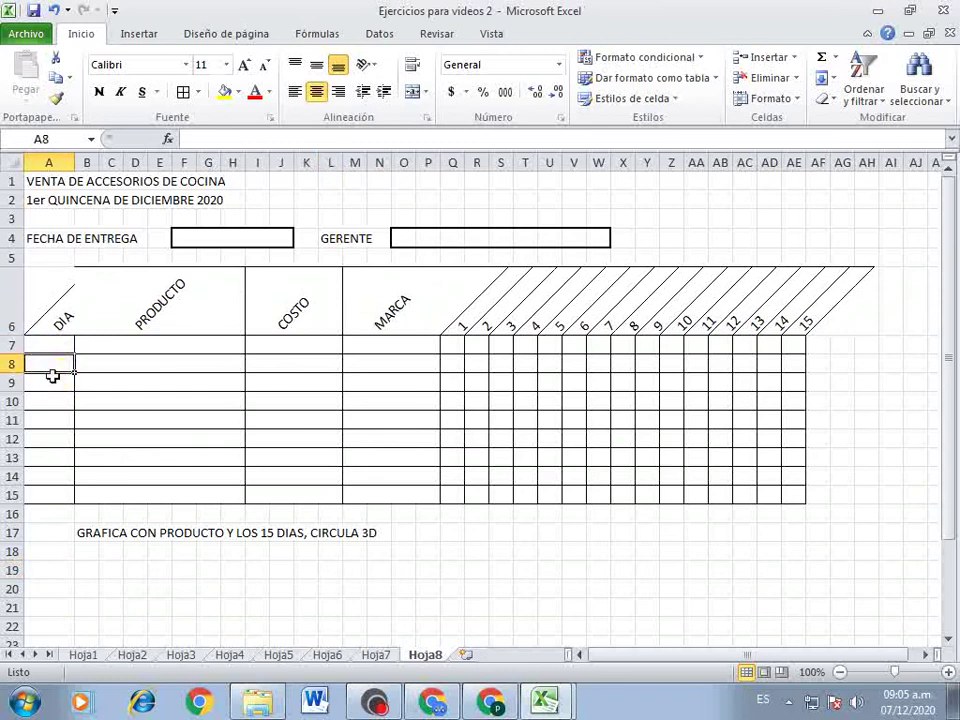
pyautogui.click(50, 383)
pyautogui.click(48, 401)
pyautogui.moveTo(48, 438); pyautogui.dragTo(47, 420)
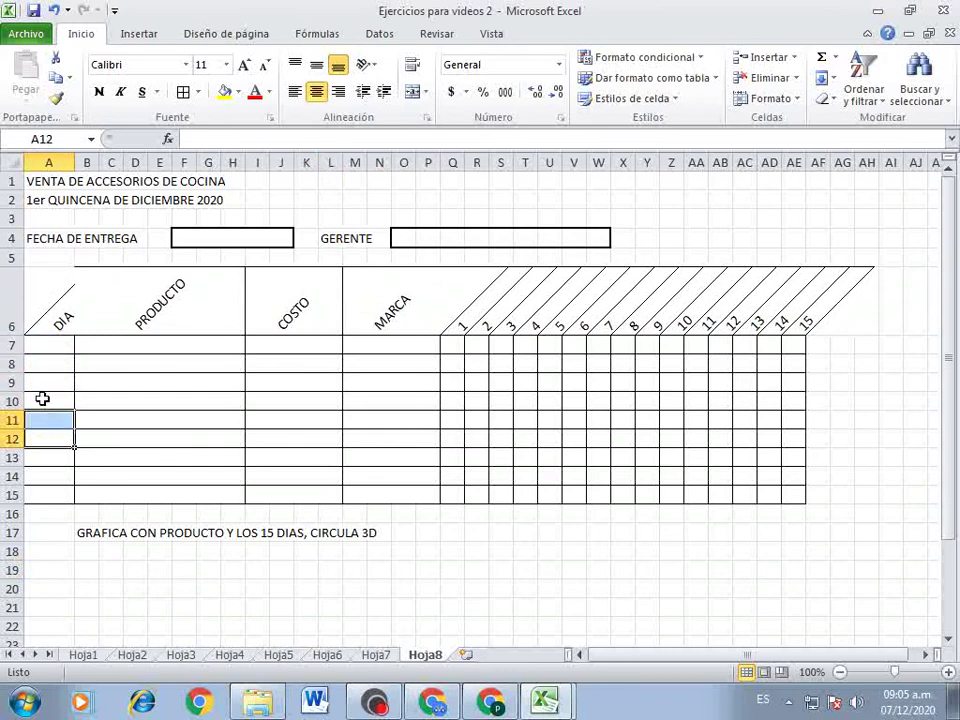
pyautogui.moveTo(48, 346); pyautogui.dragTo(51, 493)
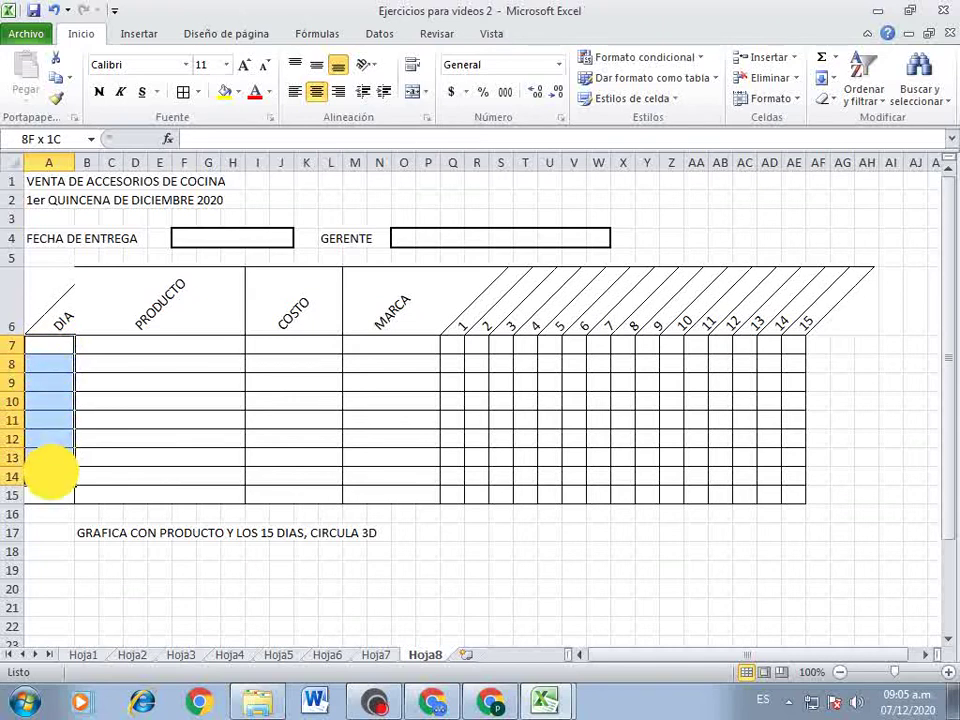
pyautogui.scroll(-4, 50, 490)
pyautogui.scroll(-1, 49, 485)
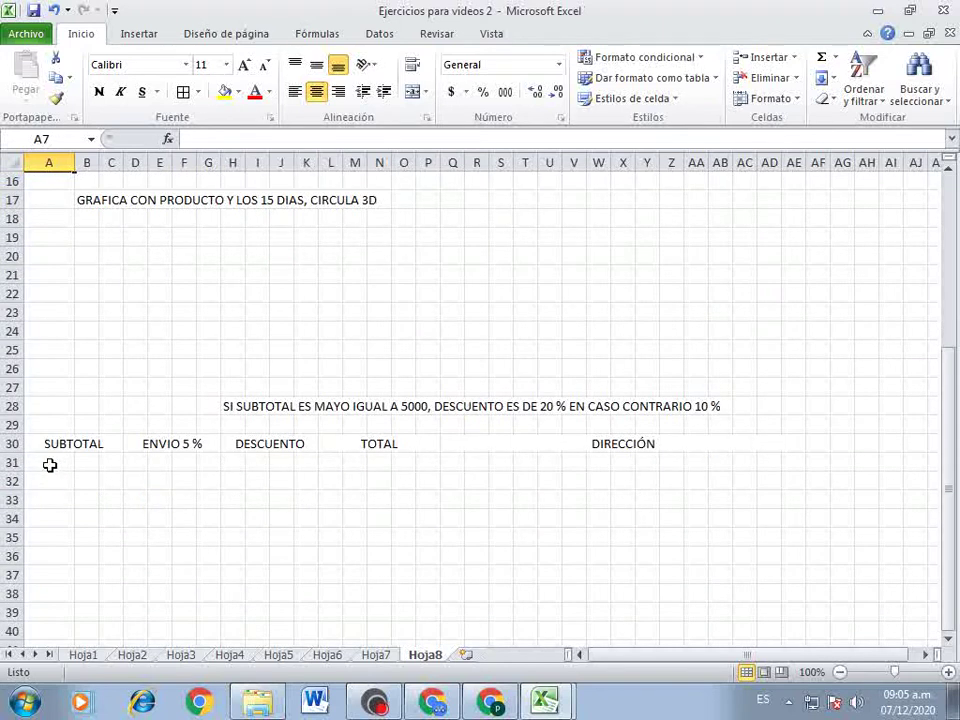
# - Merge A31:C31 under SUBTOTAL and fill it down to row 39
pyautogui.click(40, 462)
pyautogui.moveTo(62, 463); pyautogui.dragTo(110, 455)
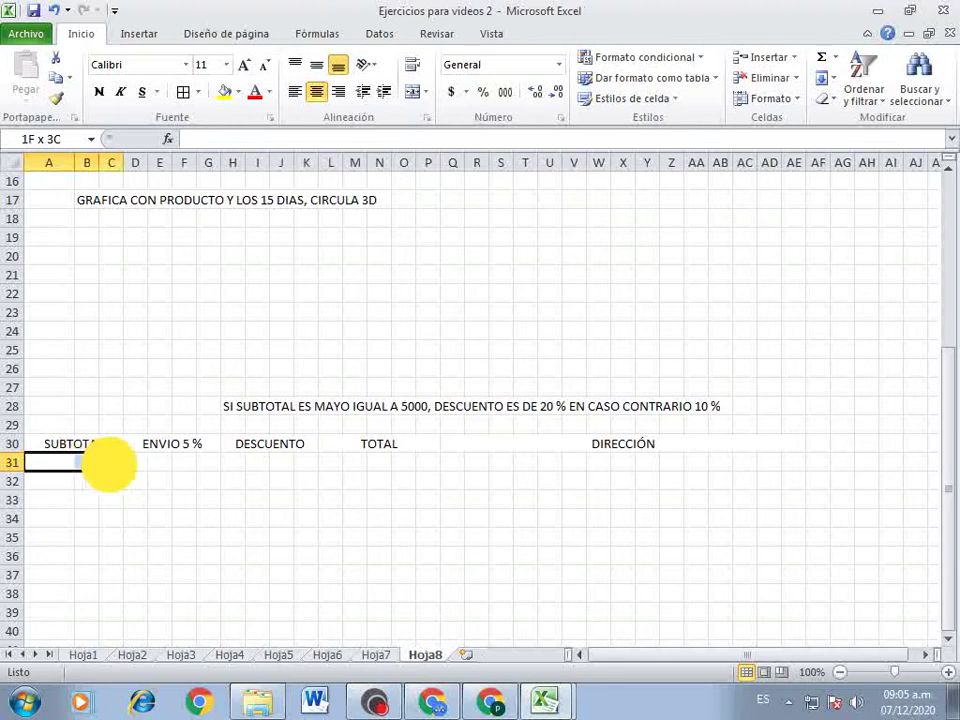
pyautogui.click(412, 93)
pyautogui.moveTo(123, 470)
pyautogui.mouseDown()
pyautogui.moveTo(110, 577)
pyautogui.moveTo(111, 614)
pyautogui.moveTo(122, 615)
pyautogui.mouseUp()
# - Merge D31:G31 under ENVIO 5 % and fill it down to row 39
pyautogui.click(73, 459)
pyautogui.scroll(4, 75, 446)
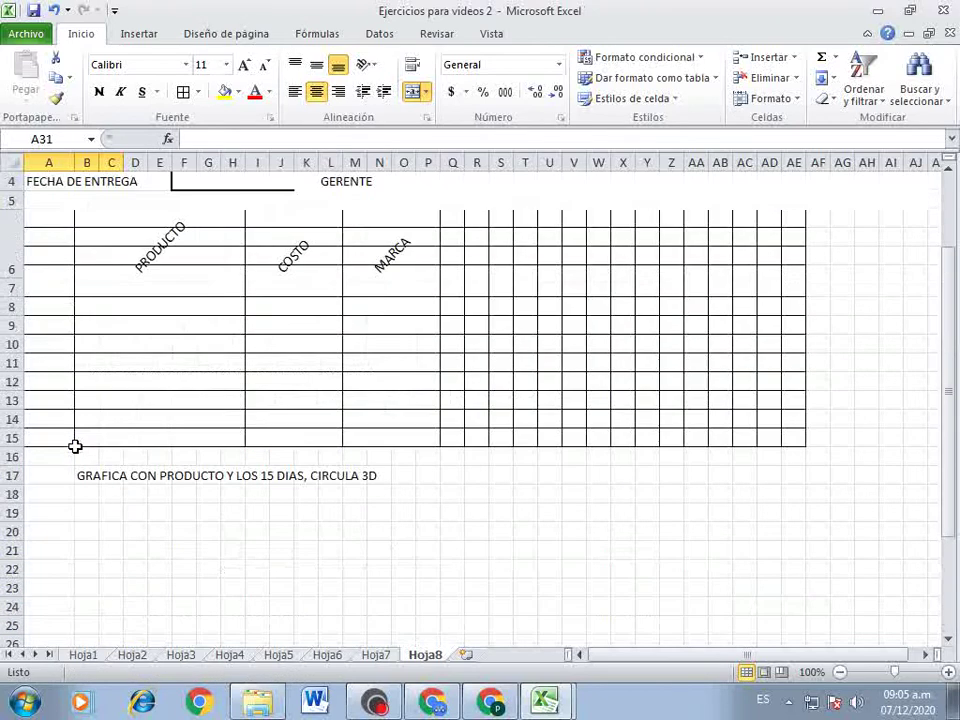
pyautogui.scroll(1, 287, 401)
pyautogui.scroll(-1, 596, 512)
pyautogui.scroll(-6, 557, 489)
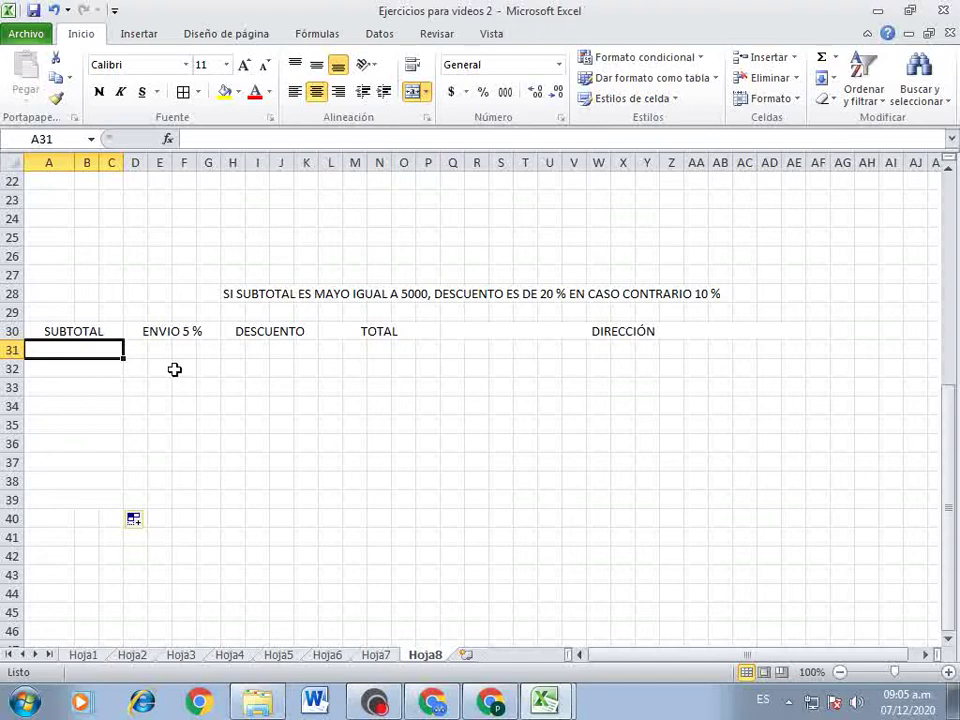
pyautogui.moveTo(135, 349); pyautogui.dragTo(205, 342)
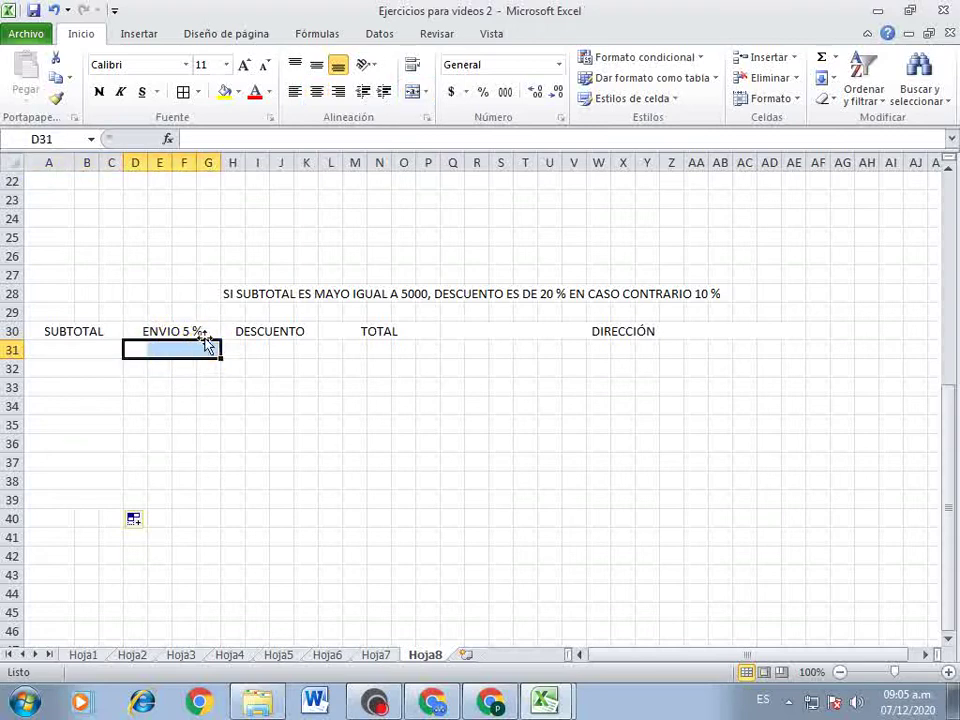
pyautogui.click(413, 92)
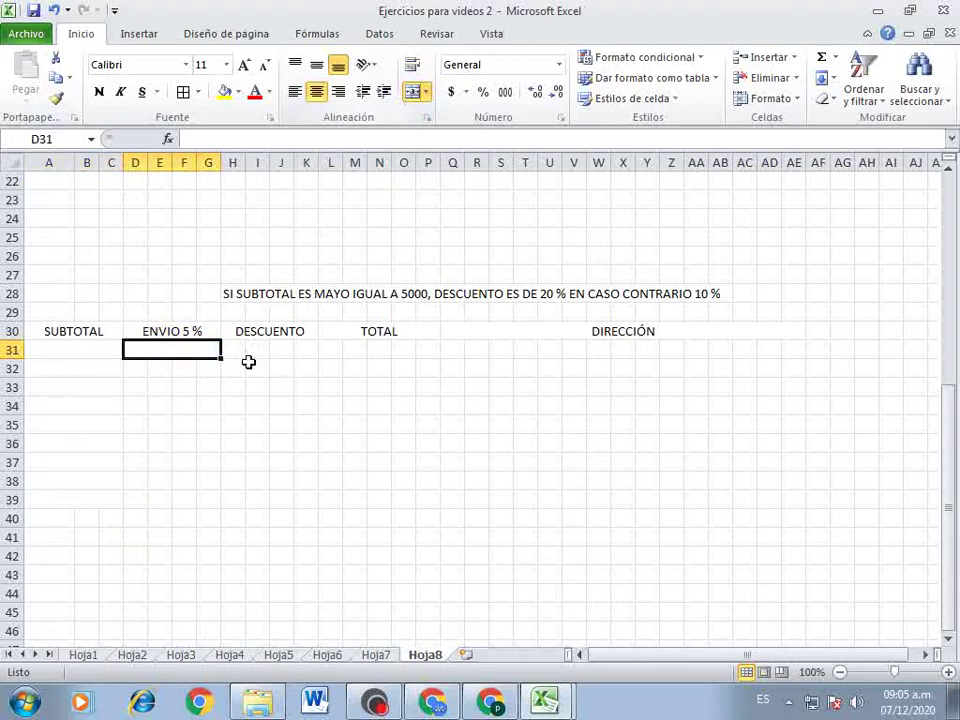
pyautogui.moveTo(221, 357)
pyautogui.mouseDown()
pyautogui.moveTo(203, 514)
pyautogui.moveTo(210, 448)
pyautogui.mouseUp()
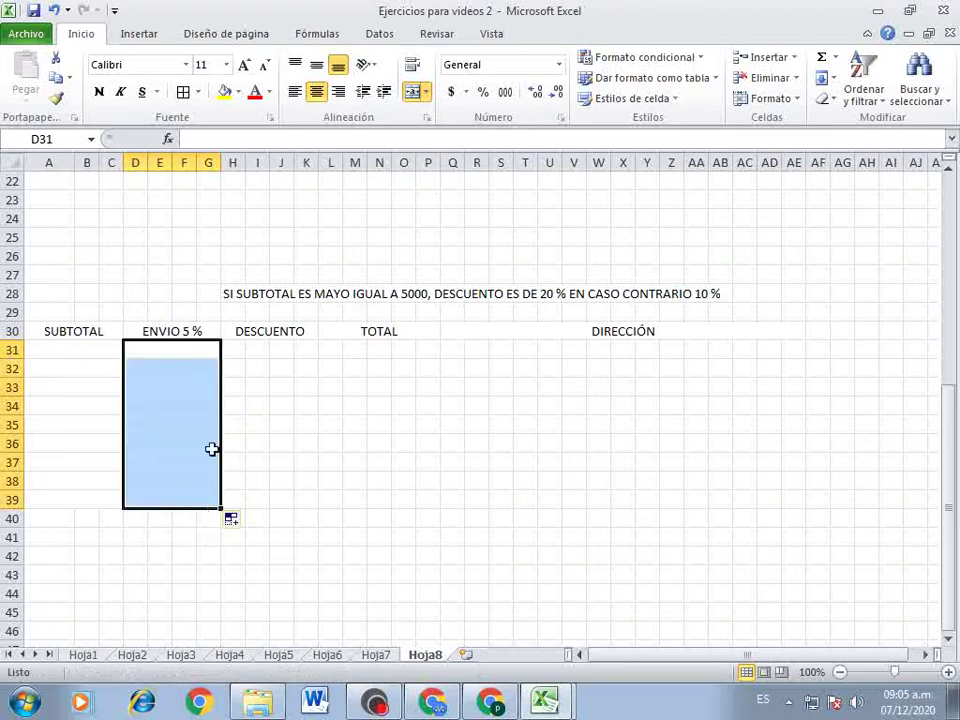
# - Merge H31:K31 under DESCUENTO, fixing an oversized accidental merge along the way
pyautogui.moveTo(231, 349); pyautogui.dragTo(306, 347)
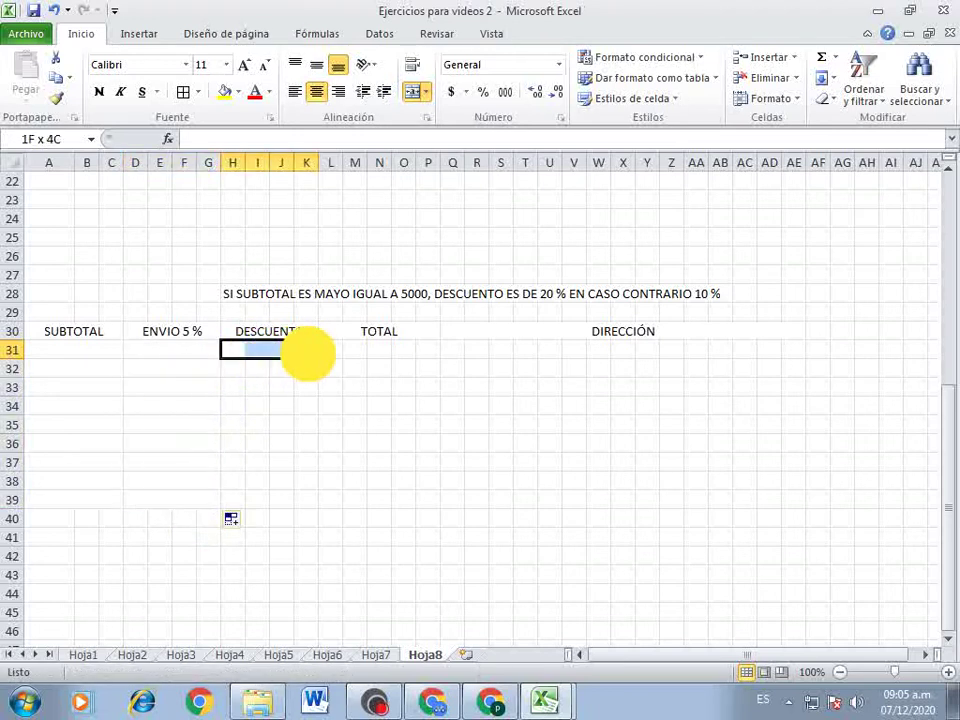
pyautogui.click(412, 92)
pyautogui.moveTo(317, 358); pyautogui.dragTo(315, 502)
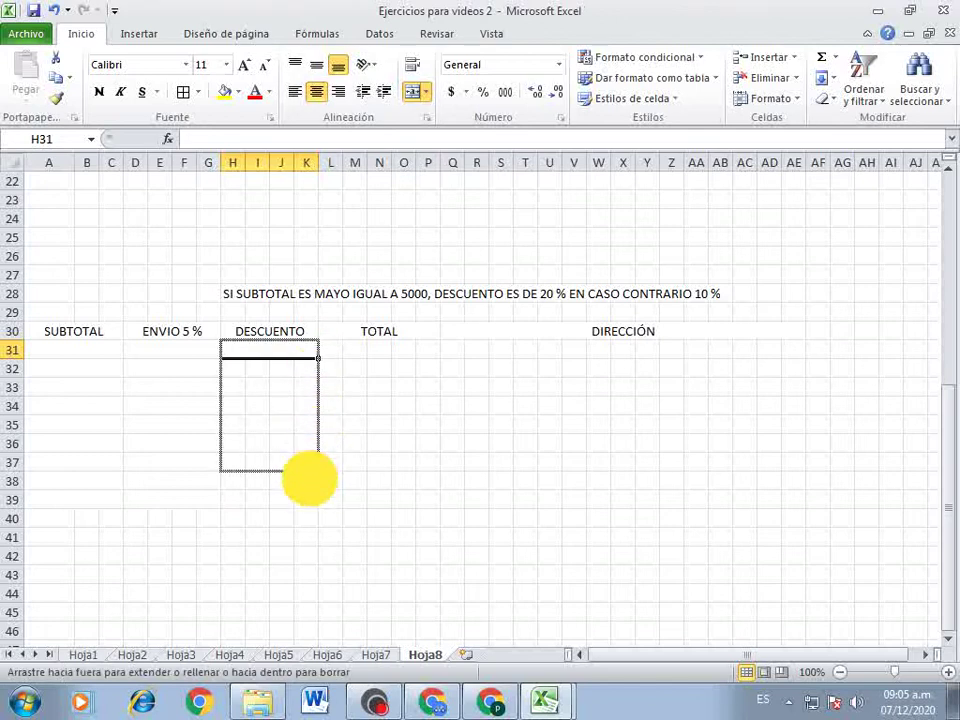
pyautogui.click(413, 92)
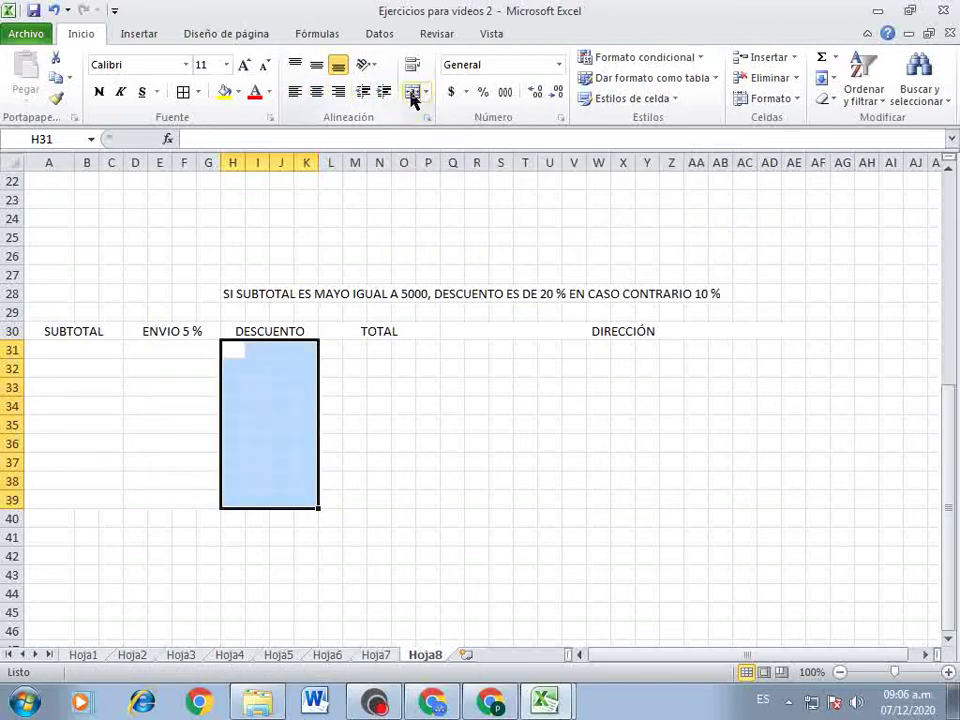
pyautogui.click(412, 93)
pyautogui.click(412, 93)
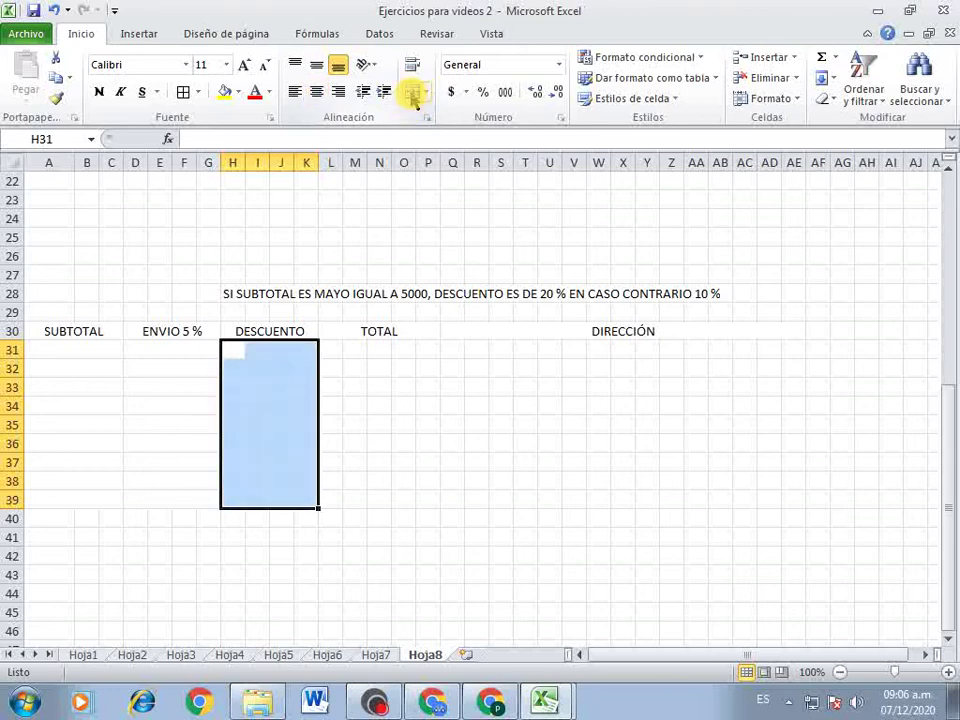
pyautogui.click(266, 399)
pyautogui.moveTo(240, 351)
pyautogui.mouseDown()
pyautogui.moveTo(306, 350)
pyautogui.moveTo(315, 500)
pyautogui.mouseUp()
pyautogui.click(411, 91)
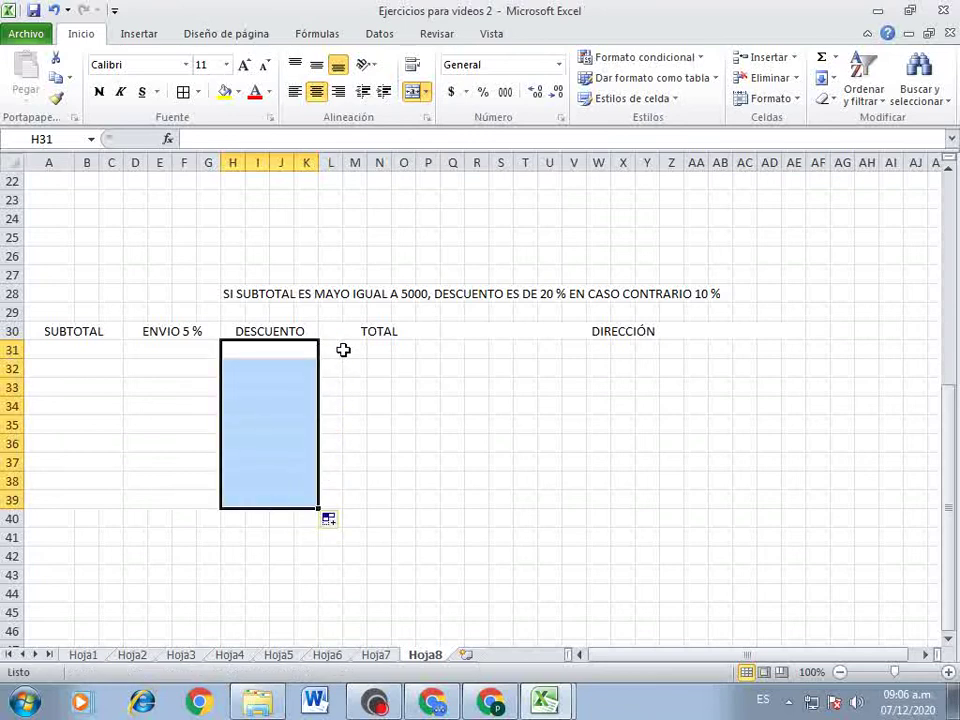
# - Merge L31:P31 and Q31:AE31 and fill both down to row 39
pyautogui.moveTo(340, 350); pyautogui.dragTo(425, 350)
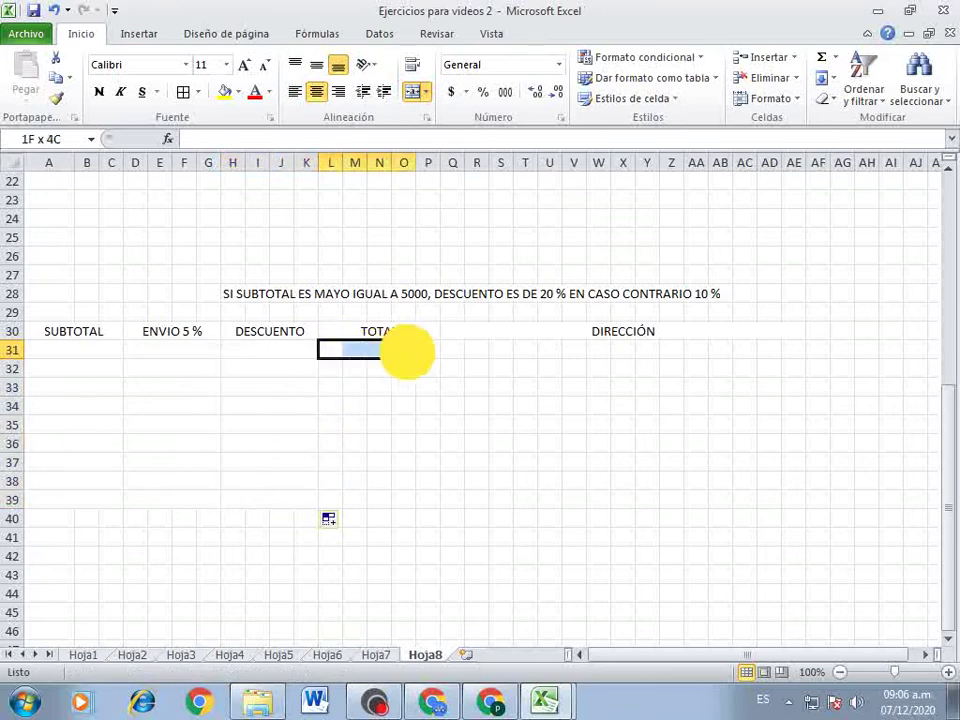
pyautogui.click(411, 91)
pyautogui.moveTo(438, 358); pyautogui.dragTo(436, 503)
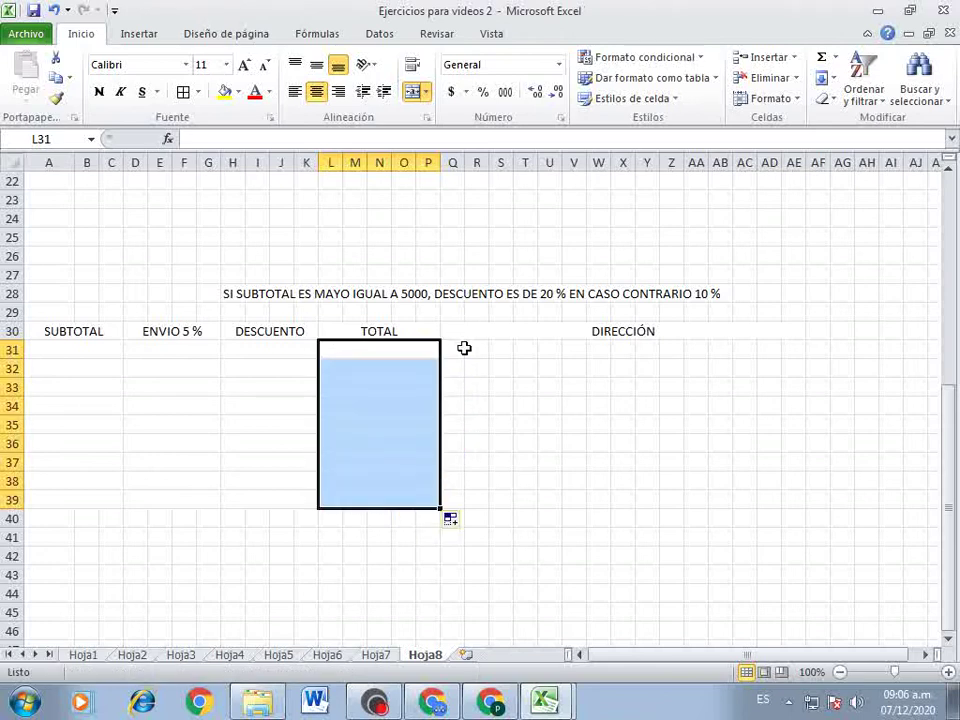
pyautogui.moveTo(463, 349); pyautogui.dragTo(794, 357)
pyautogui.click(411, 91)
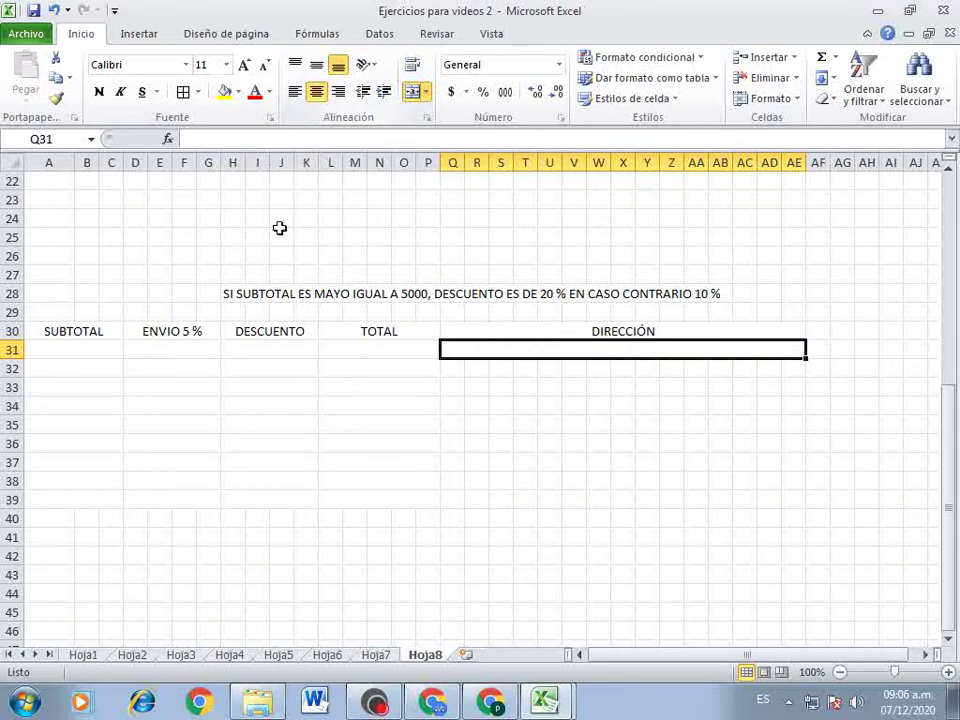
pyautogui.moveTo(807, 360); pyautogui.dragTo(810, 506)
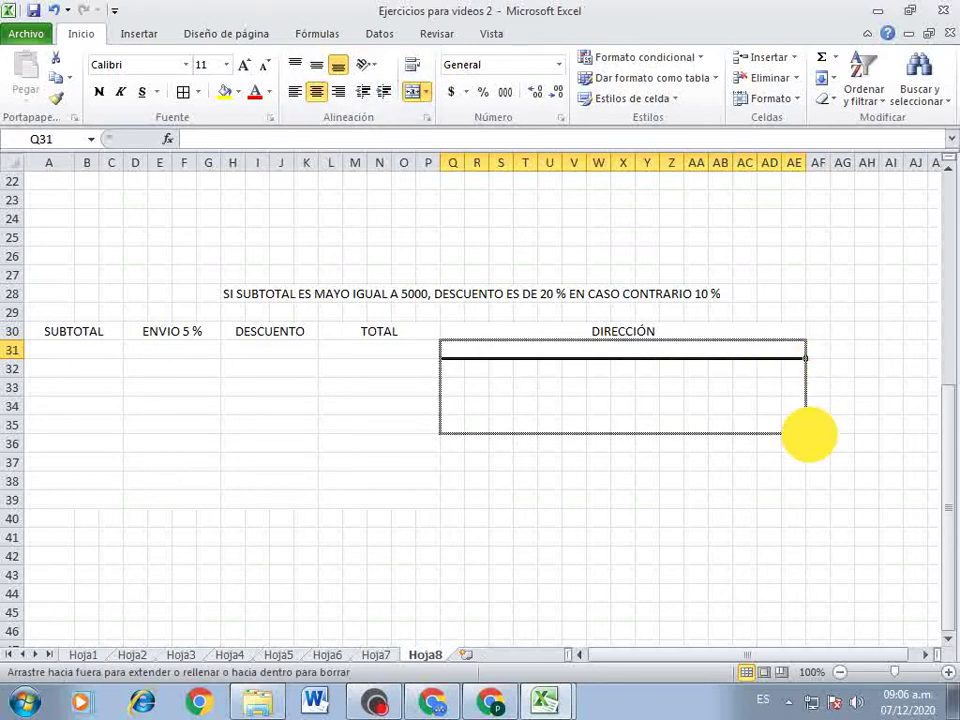
pyautogui.moveTo(257, 517)
pyautogui.mouseDown()
pyautogui.moveTo(48, 362)
pyautogui.moveTo(706, 490)
pyautogui.mouseUp()
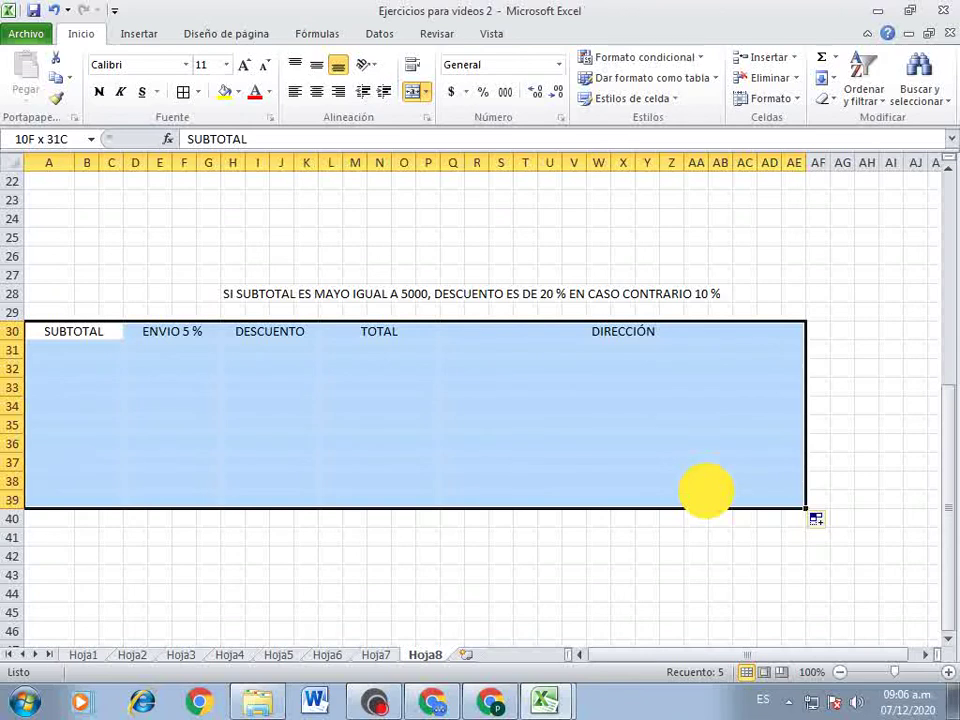
# - Add all borders to the summary table A30:AE39, keeping the row 30 headers centred
pyautogui.click(183, 91)
pyautogui.click(281, 420)
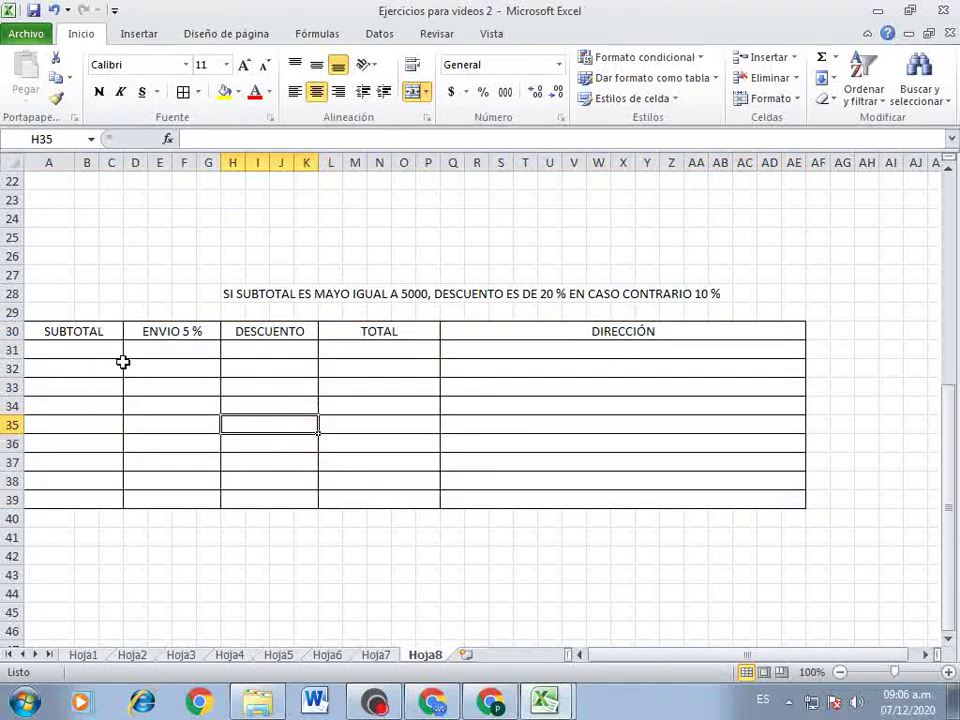
pyautogui.moveTo(55, 331); pyautogui.dragTo(681, 328)
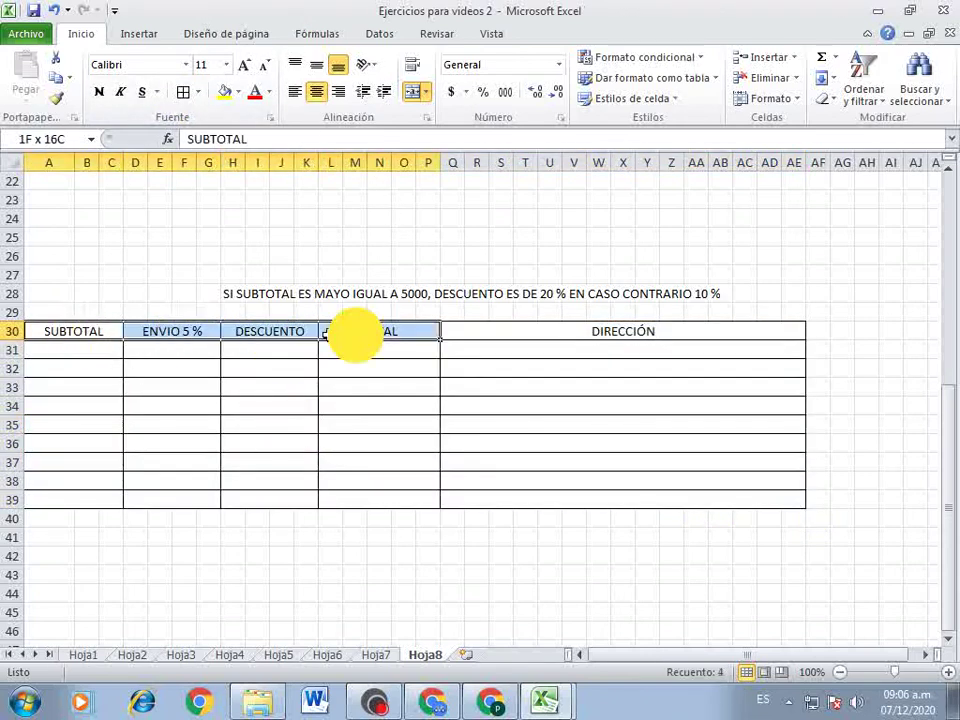
pyautogui.click(316, 93)
pyautogui.click(316, 94)
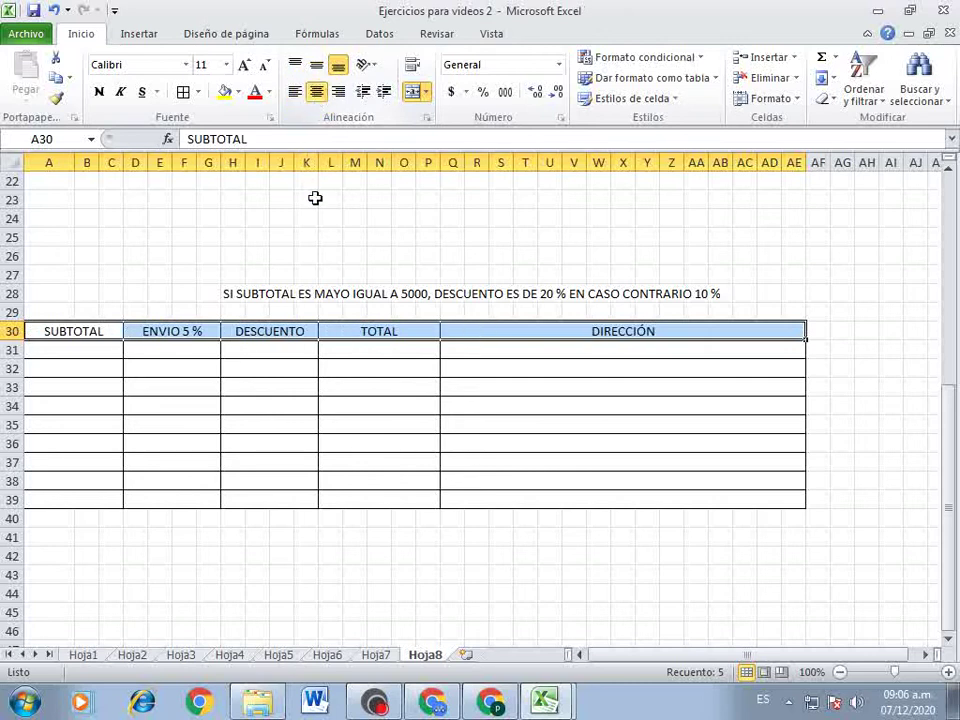
pyautogui.click(385, 375)
# - Select cell B41 beneath the summary table
pyautogui.scroll(7, 443, 388)
pyautogui.scroll(-6, 441, 378)
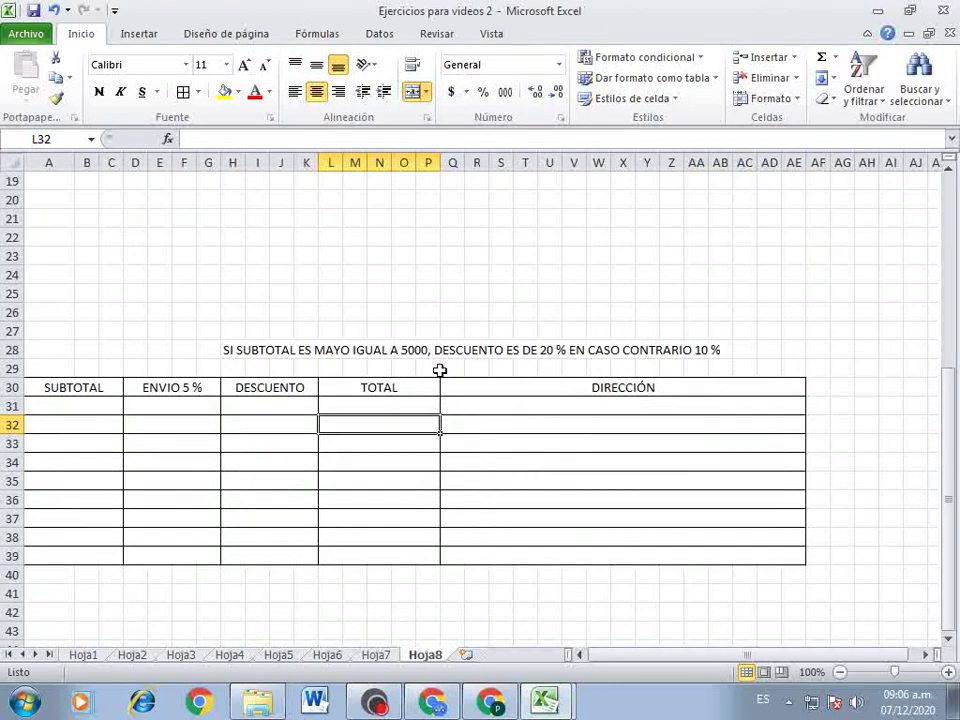
pyautogui.scroll(-6, 437, 375)
pyautogui.click(86, 255)
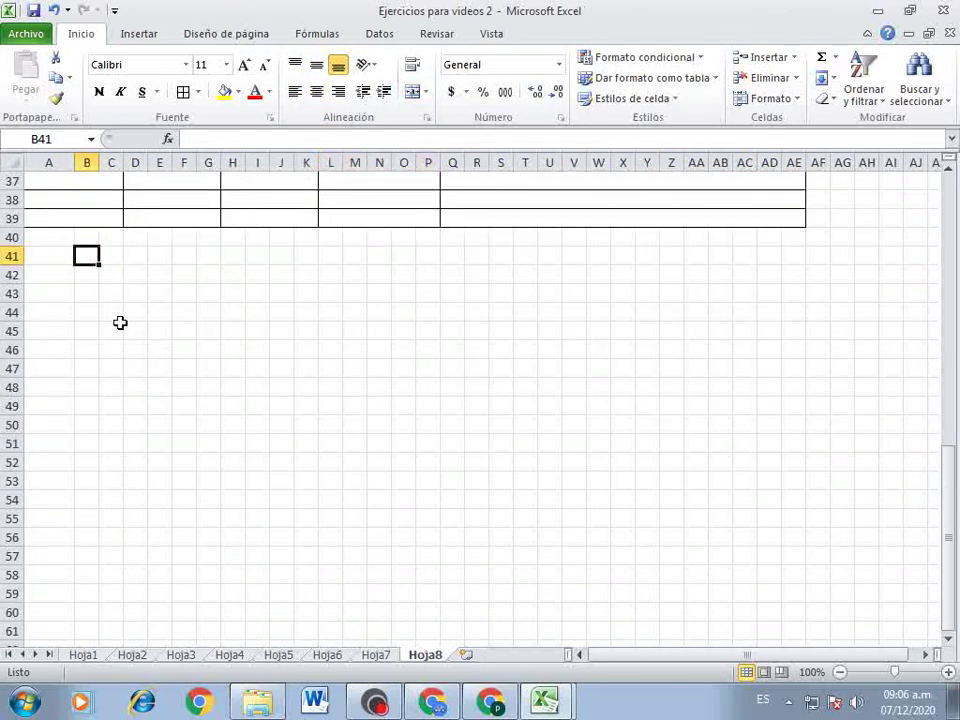
# - Type 'GRAFICA CON MARCA Y TOTAL, COLUMNAS...' into B41
pyautogui.write('GRAFI')
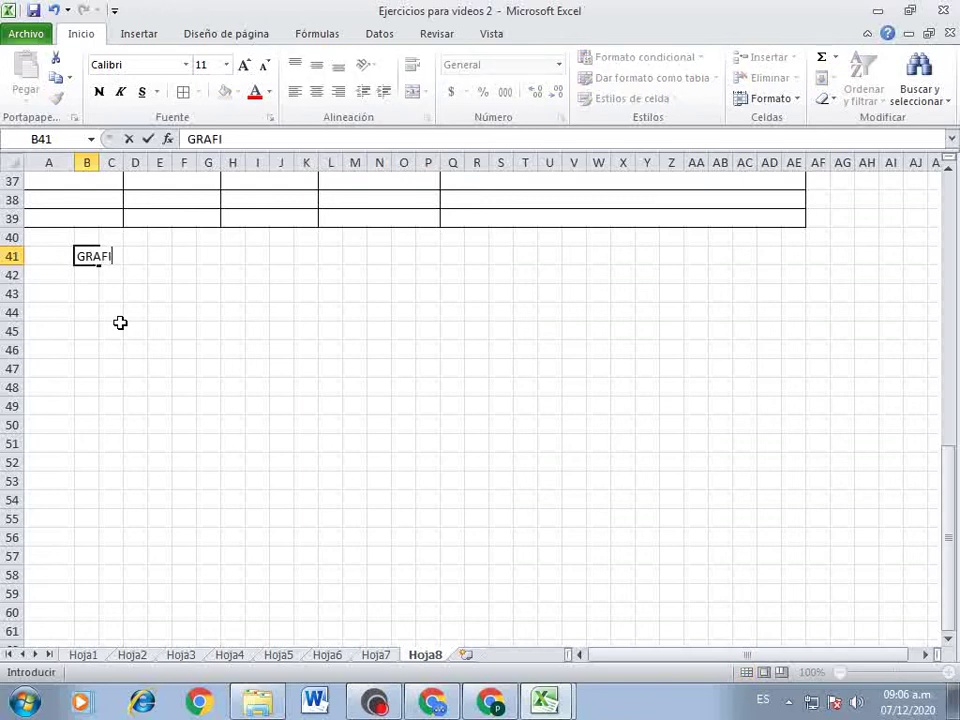
pyautogui.write('CA ')
pyautogui.write('CO')
pyautogui.write('N')
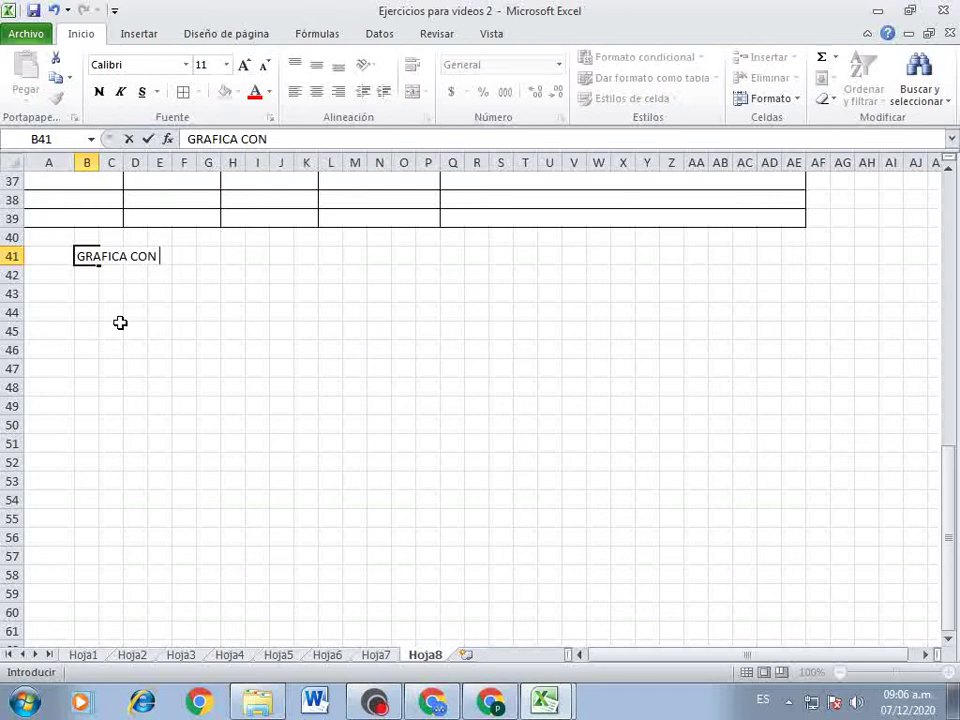
pyautogui.scroll(4, 120, 322)
pyautogui.scroll(3, 120, 322)
pyautogui.scroll(5, 124, 321)
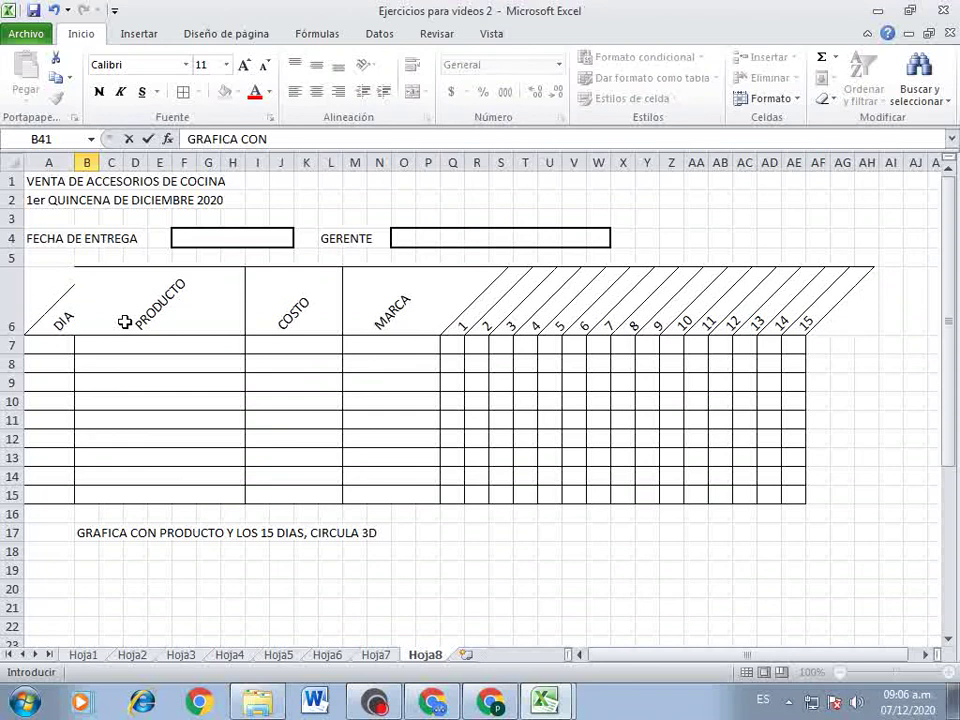
pyautogui.scroll(-6, 124, 321)
pyautogui.scroll(-1, 124, 321)
pyautogui.write(' MA')
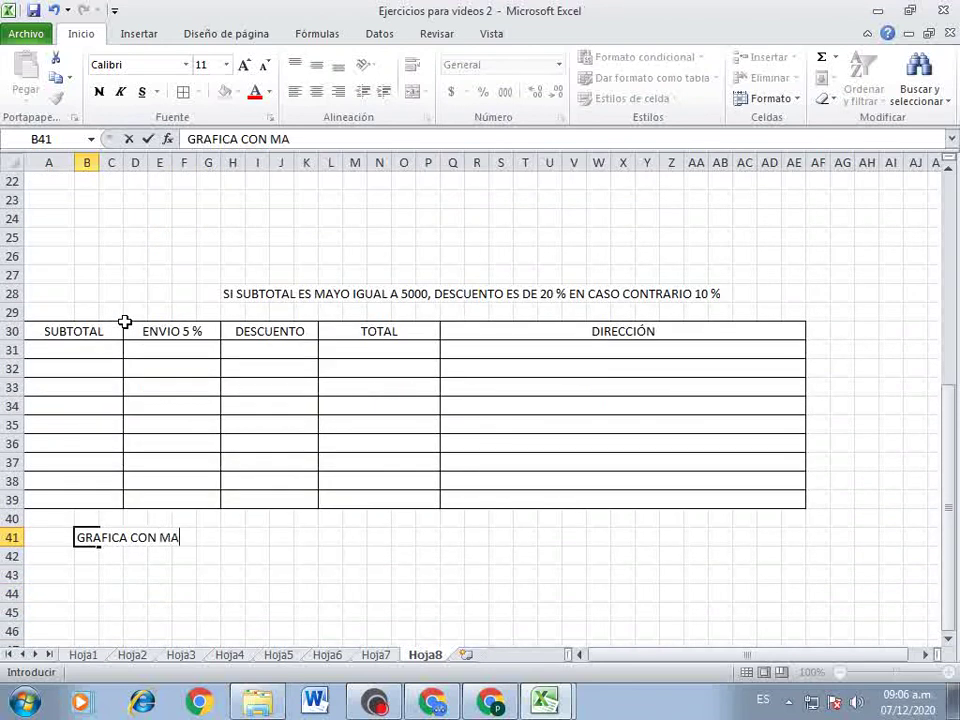
pyautogui.write('RCA ')
pyautogui.write('Y')
pyautogui.write(' TOTAL,  ')
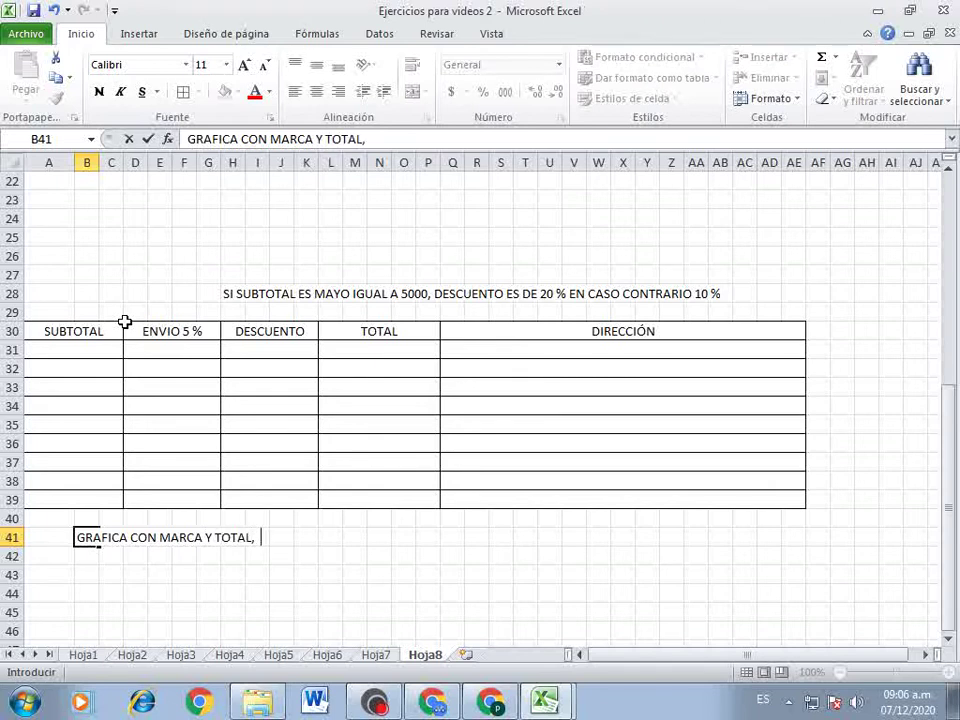
pyautogui.write('COLUMNAS...')
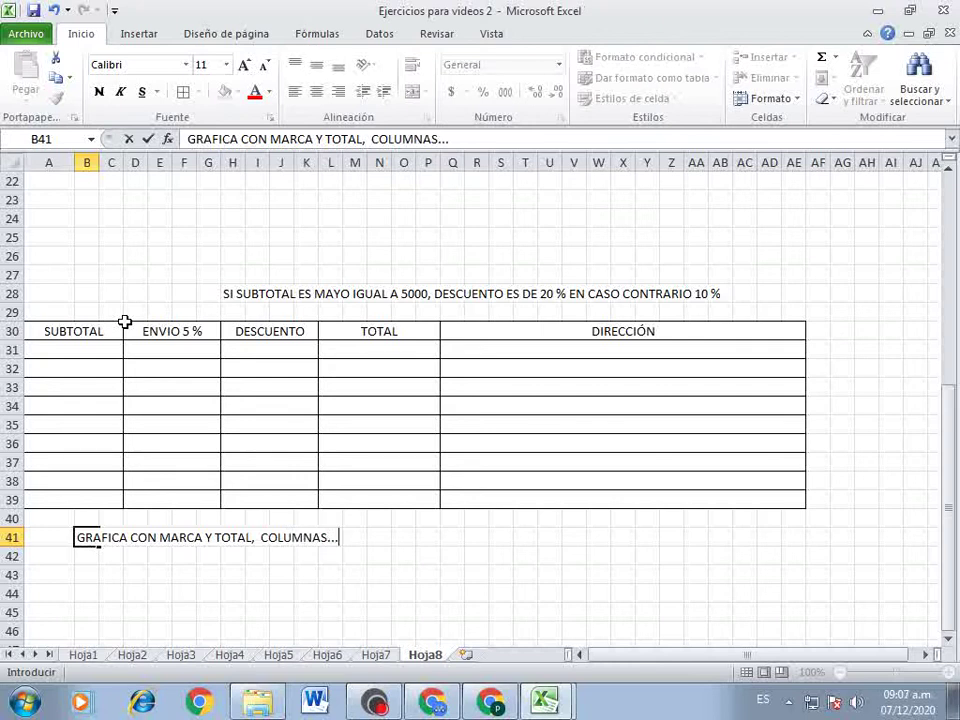
pyautogui.press('Return')
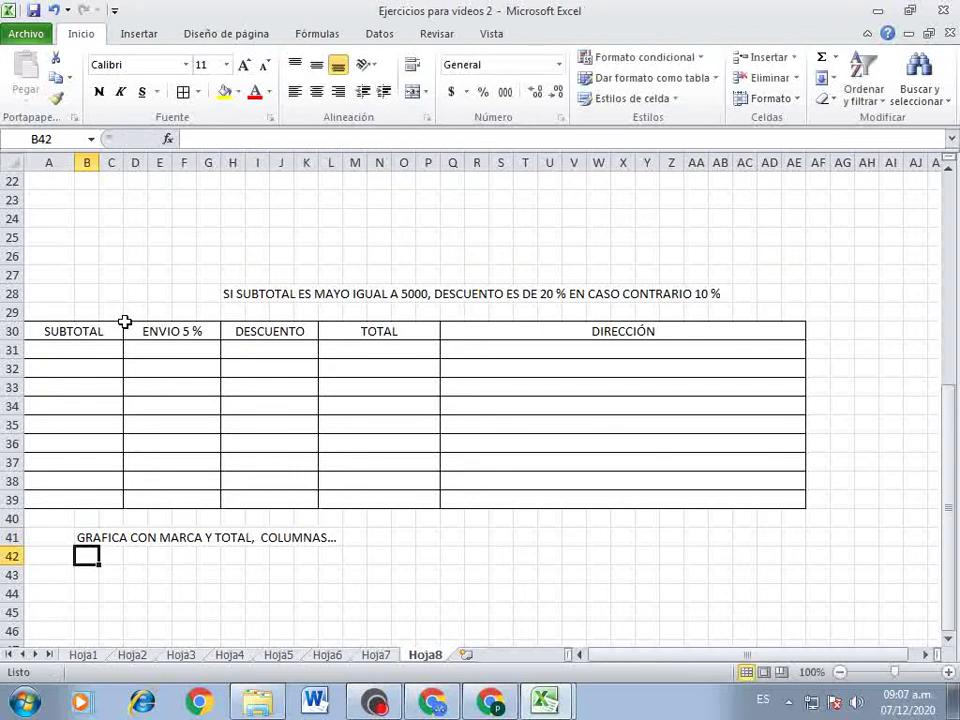
pyautogui.scroll(-3, 122, 326)
pyautogui.scroll(-3, 306, 521)
pyautogui.scroll(6, 318, 491)
# - Rename the DIA header in A6 to #
pyautogui.scroll(4, 318, 491)
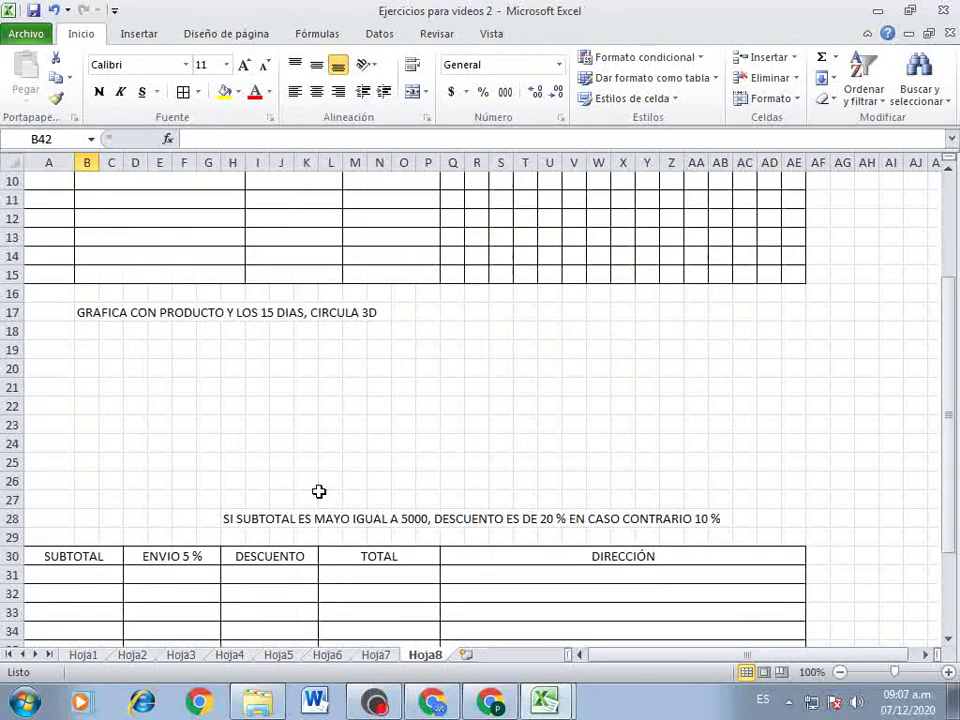
pyautogui.scroll(3, 318, 491)
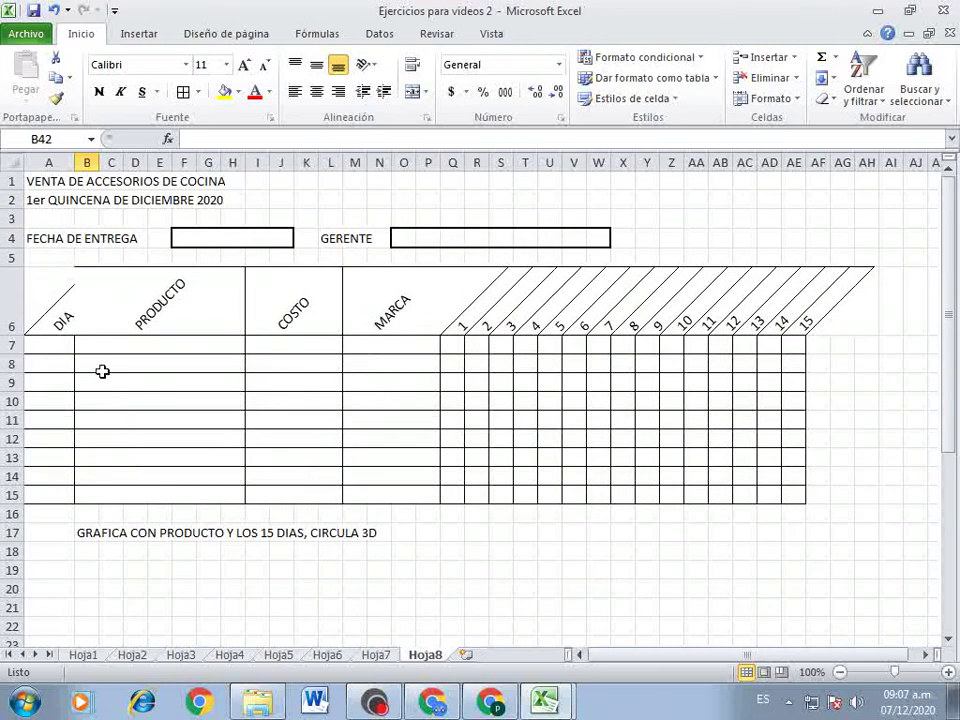
pyautogui.click(55, 345)
pyautogui.write('1')
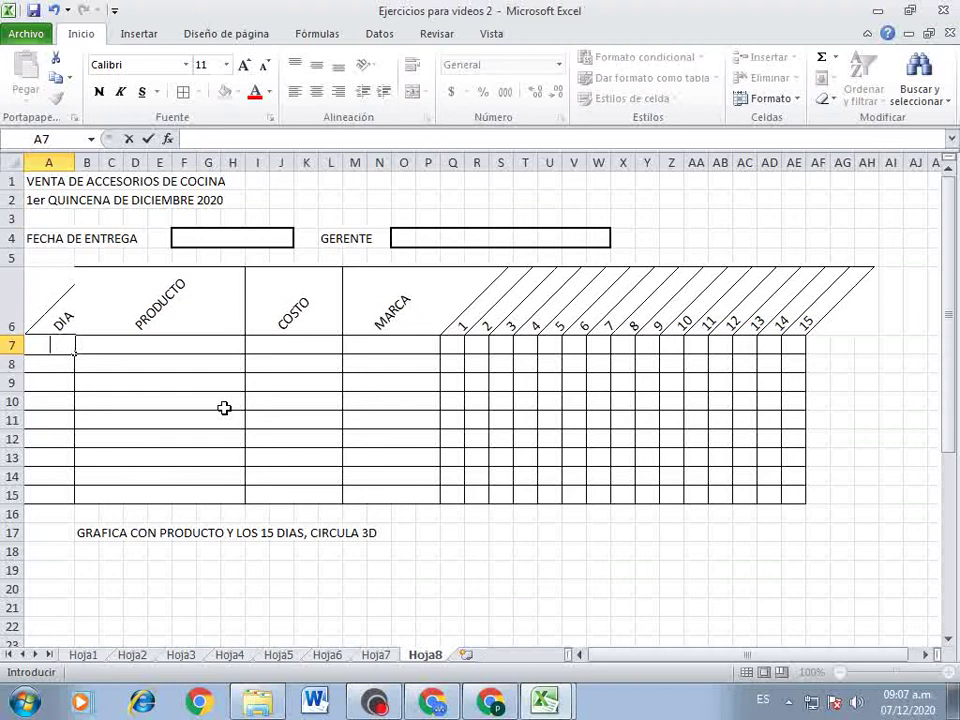
pyautogui.click(61, 321)
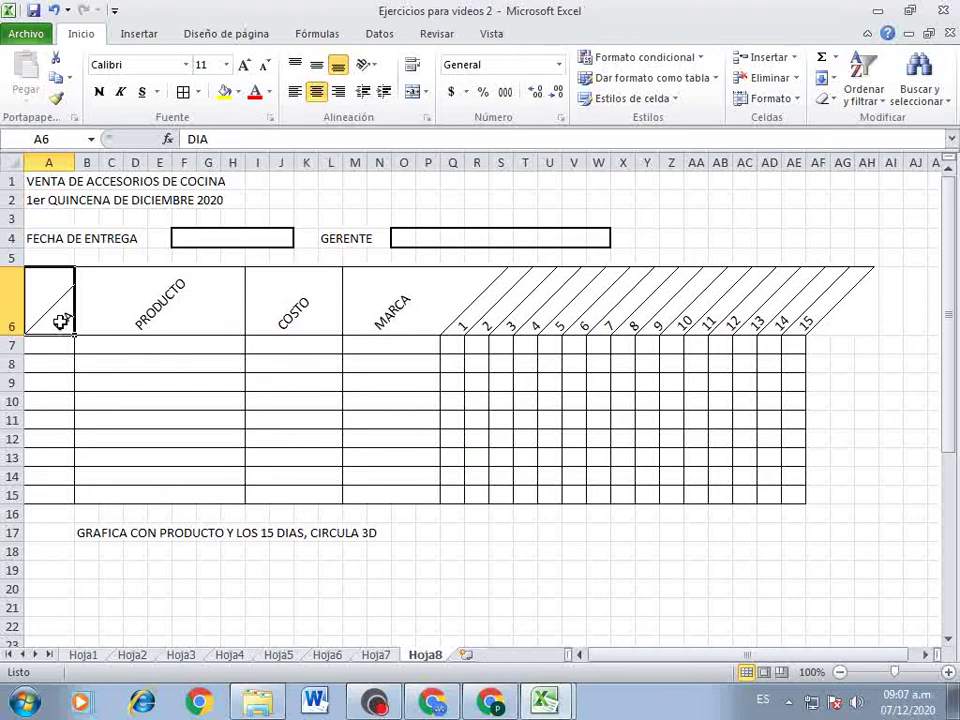
pyautogui.write('#')
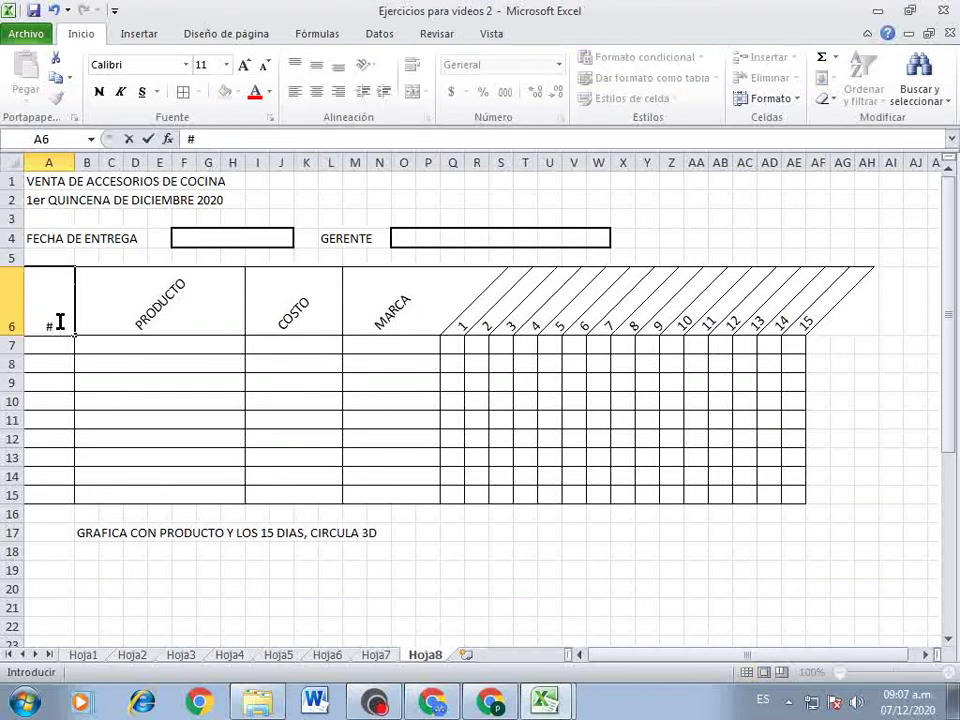
pyautogui.press('Return')
# - Fill row 7 with 1, SARTEN MEDIANO, cost 150 and brand MAC
pyautogui.write('1')
pyautogui.press('Tab')
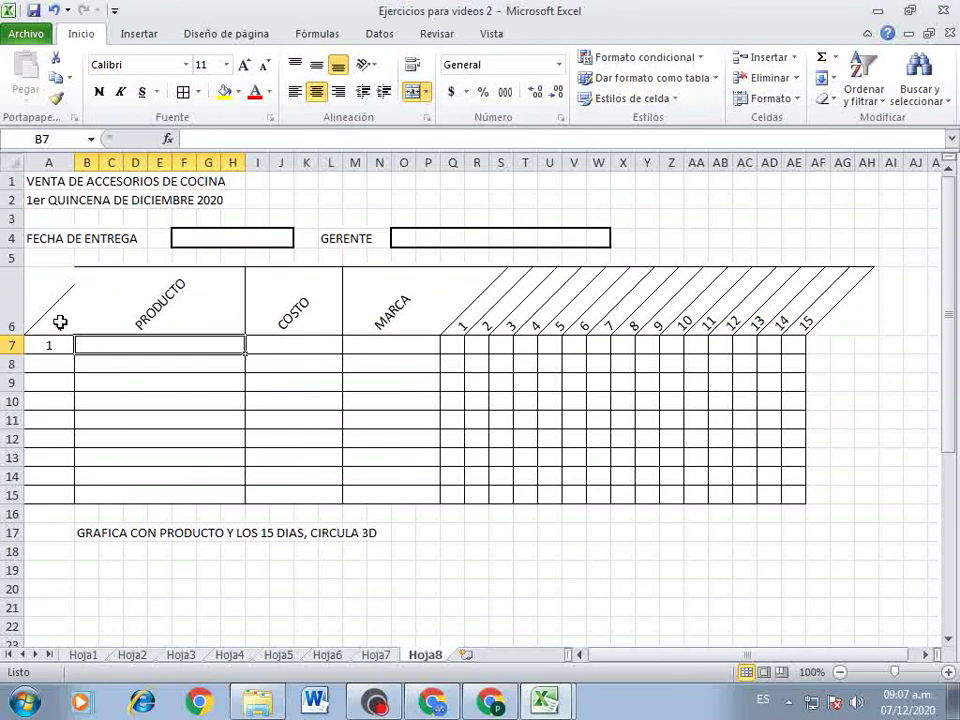
pyautogui.write('SARTEN')
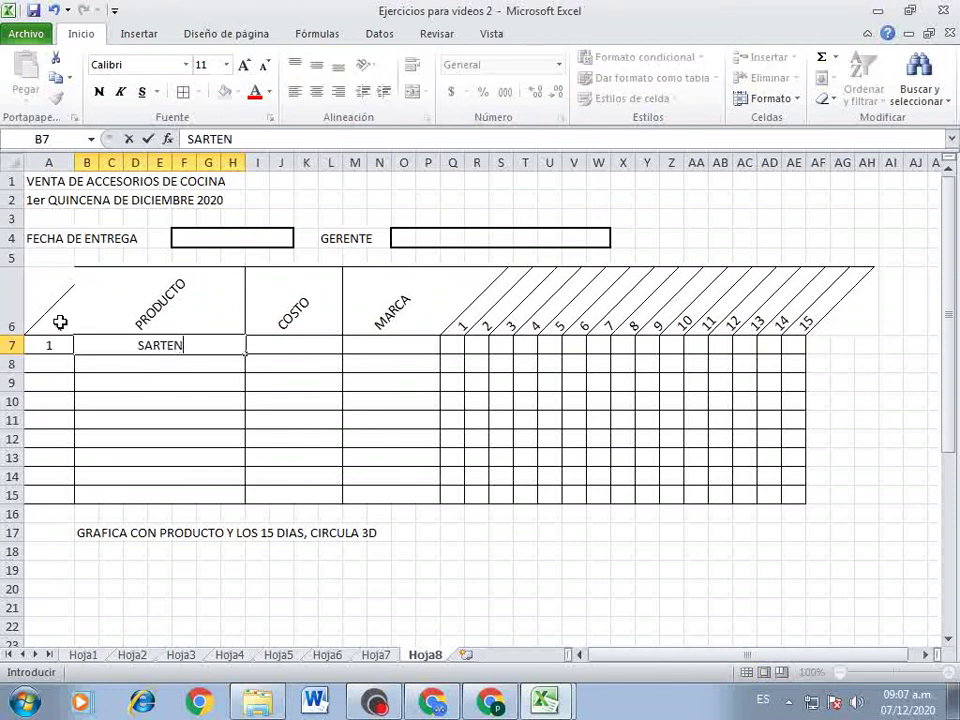
pyautogui.write(' MEDIANO')
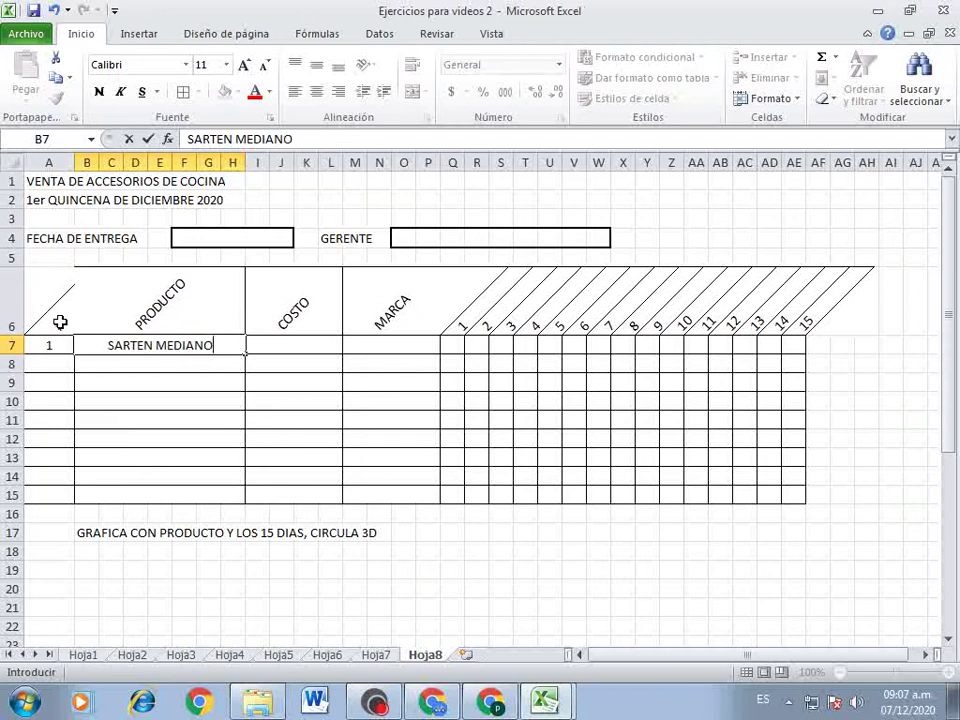
pyautogui.press('Tab')
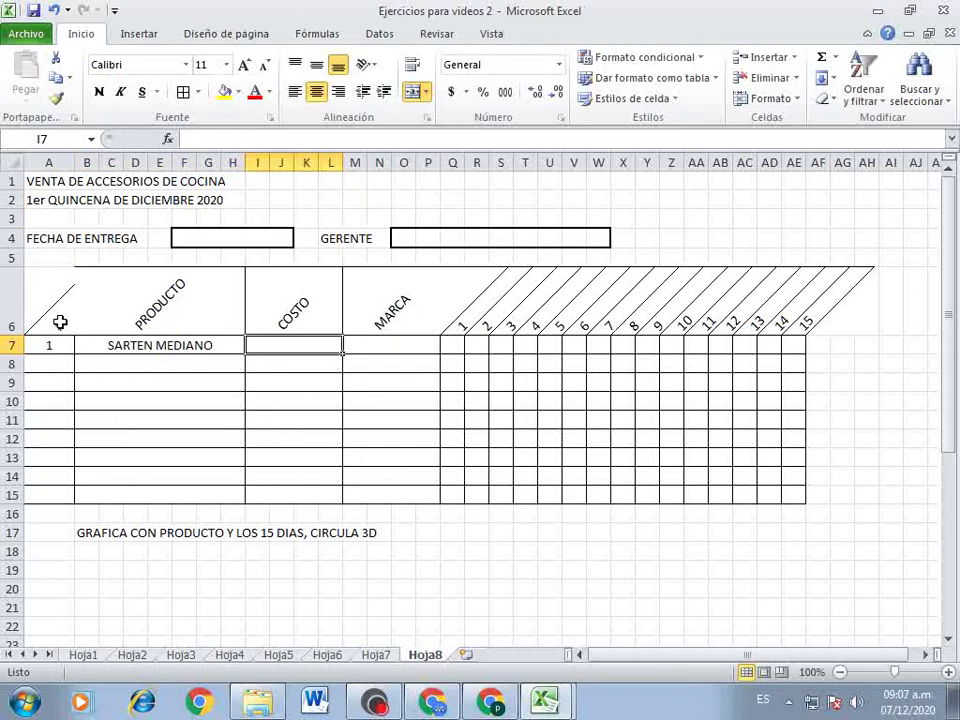
pyautogui.write('150')
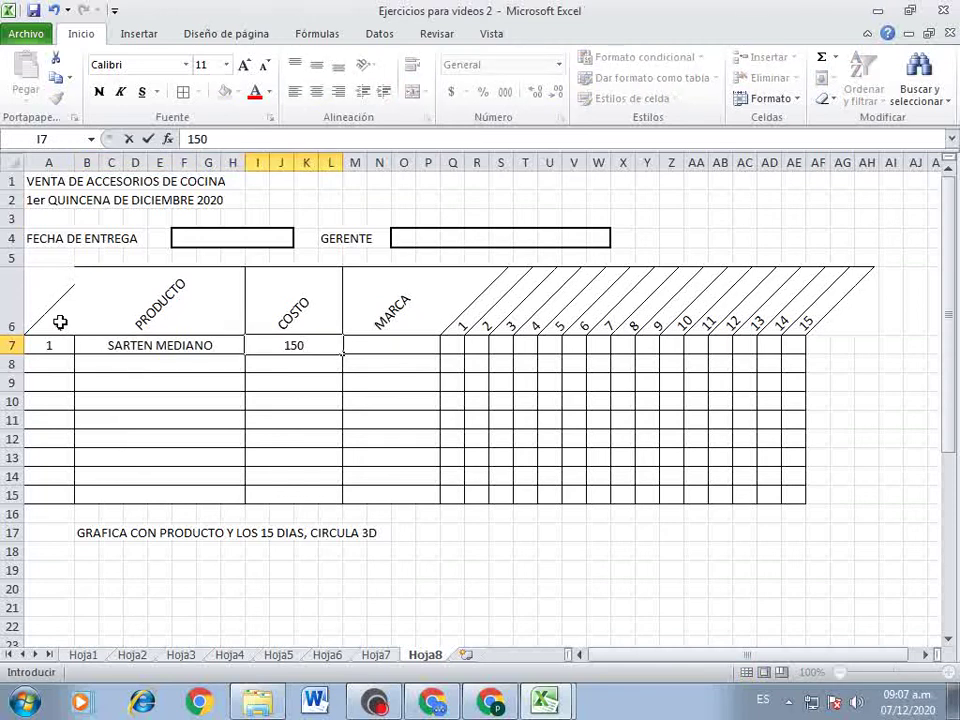
pyautogui.press('Tab')
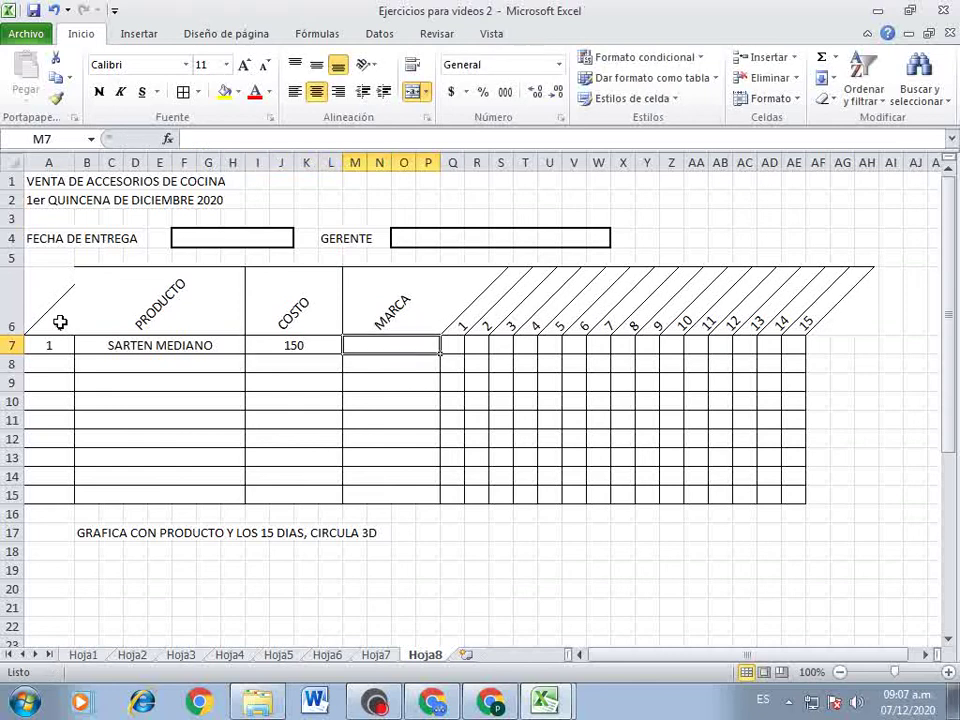
pyautogui.write('MA')
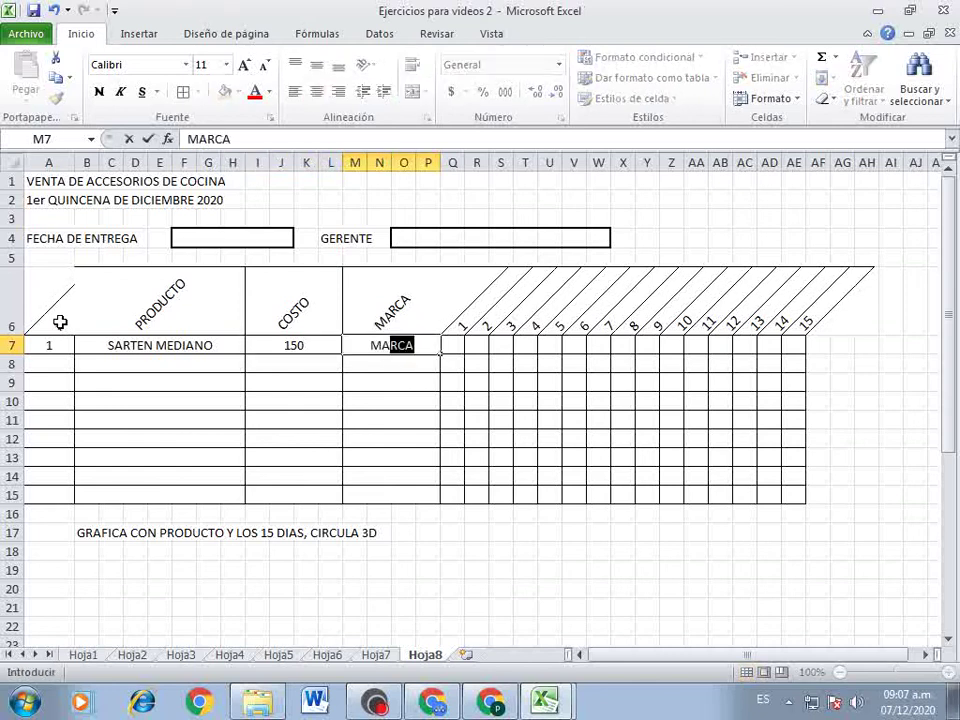
pyautogui.write('C')
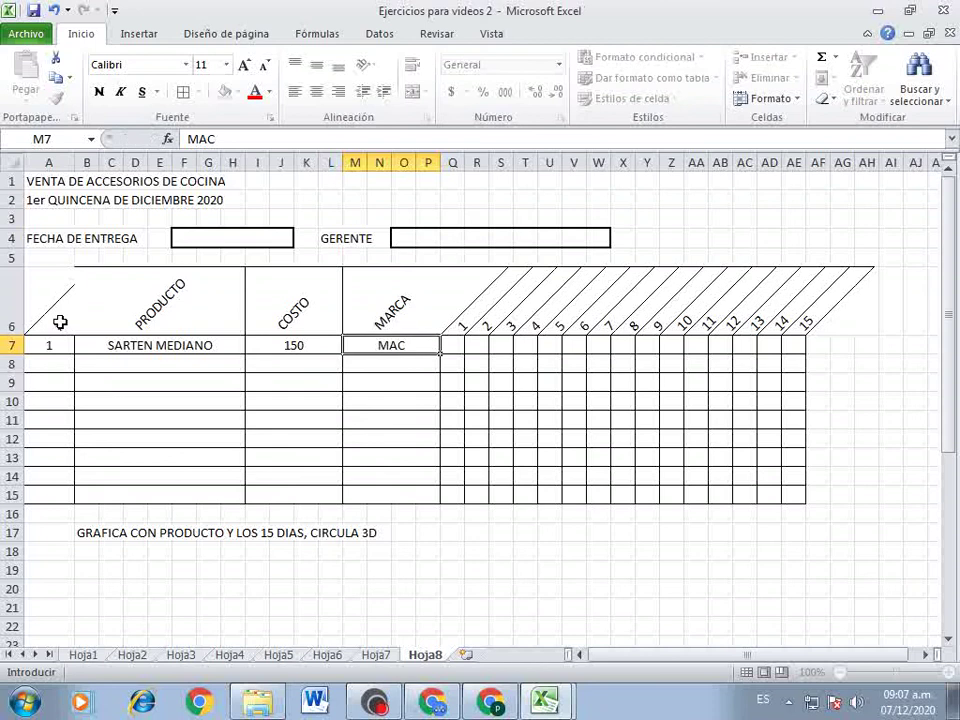
pyautogui.press('Tab')
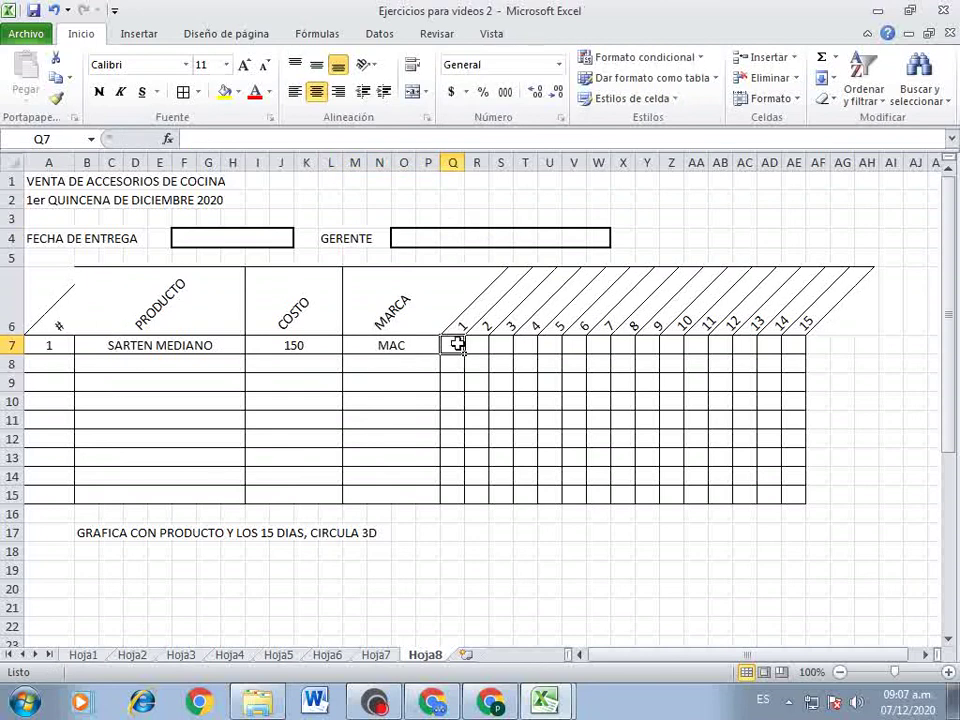
# - Enter the first seven daily quantities starting 5, 7, 10, 15, correcting the day 5 value
pyautogui.write('5')
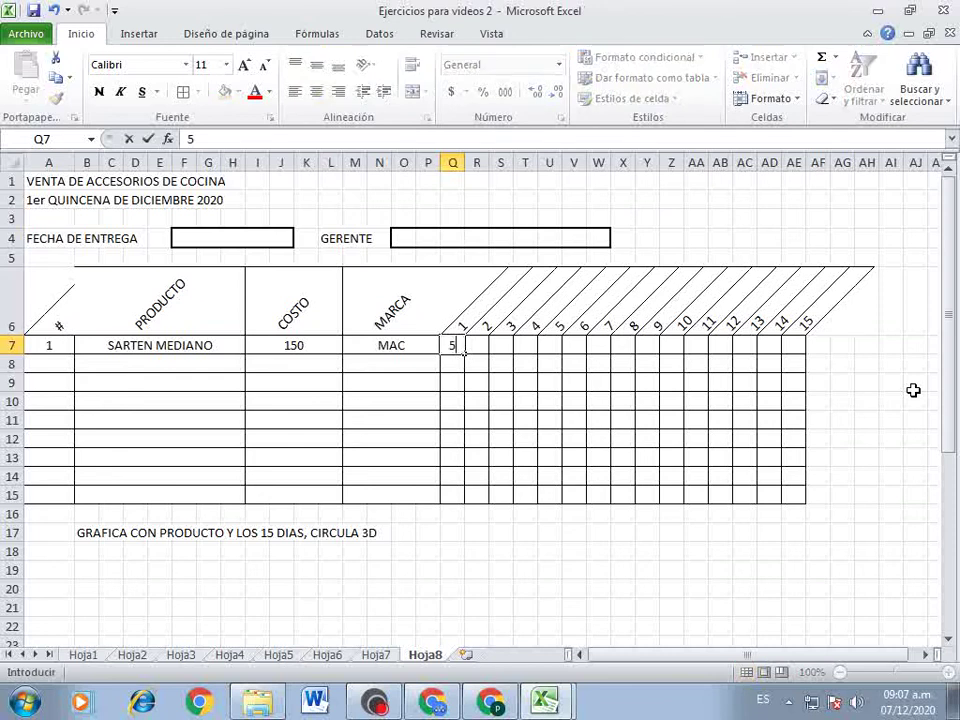
pyautogui.press('Tab')
pyautogui.write('7')
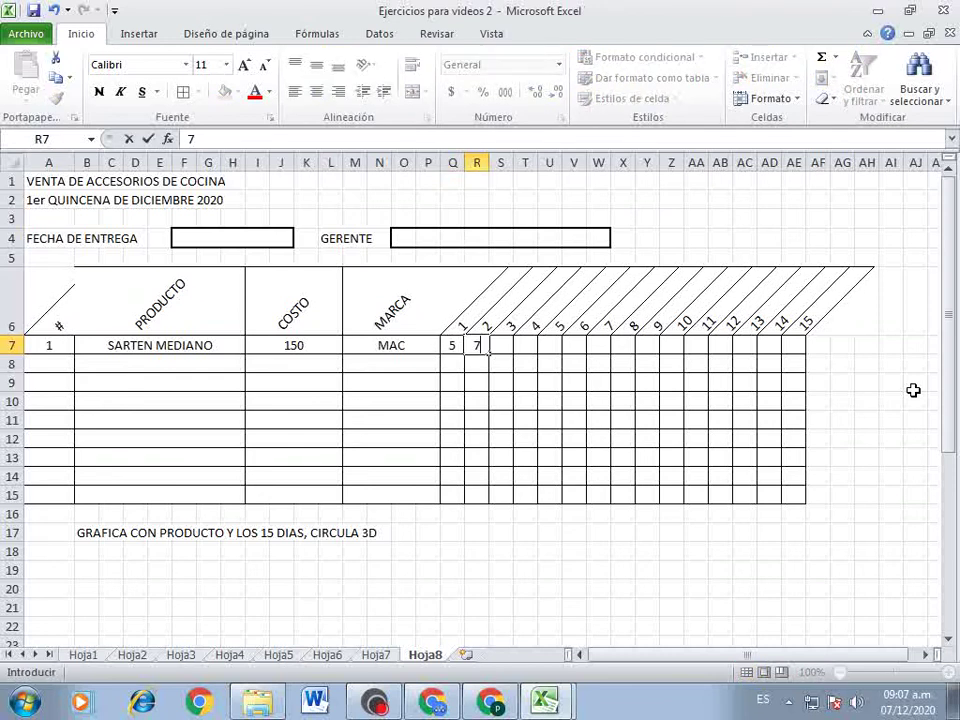
pyautogui.press('Tab')
pyautogui.write('0')
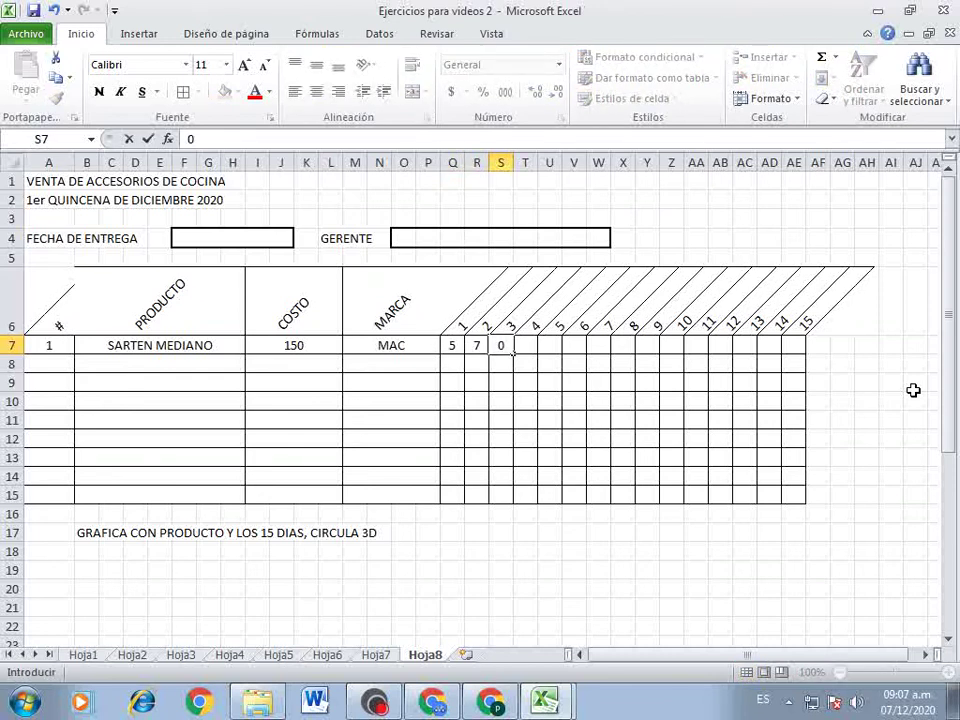
pyautogui.write('10')
pyautogui.press('Tab')
pyautogui.write('15')
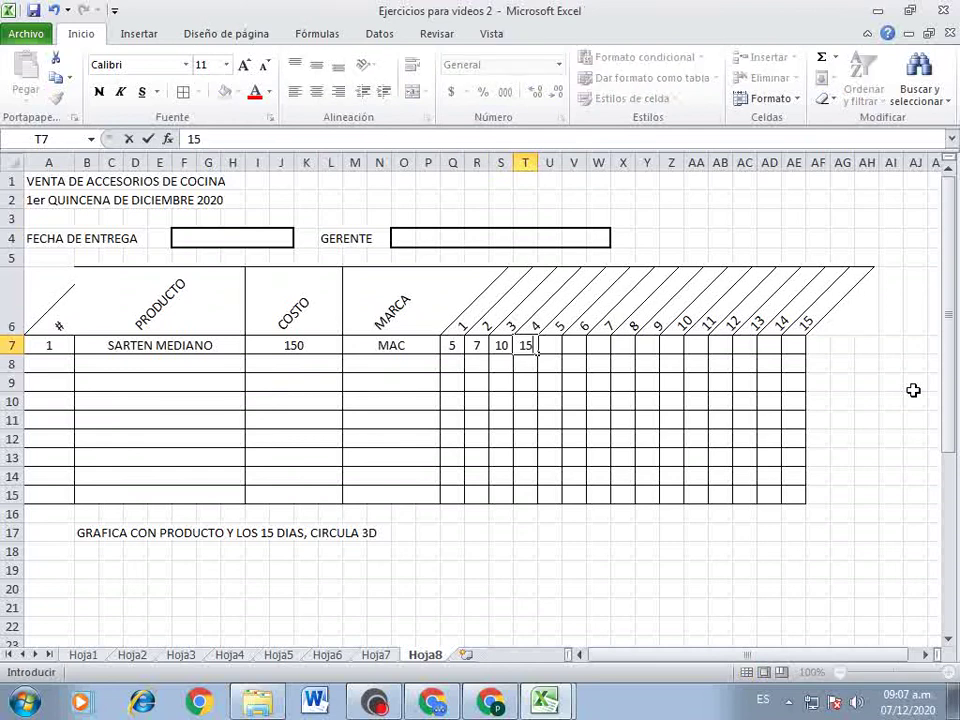
pyautogui.press('Tab')
pyautogui.write('99')
pyautogui.press('Tab')
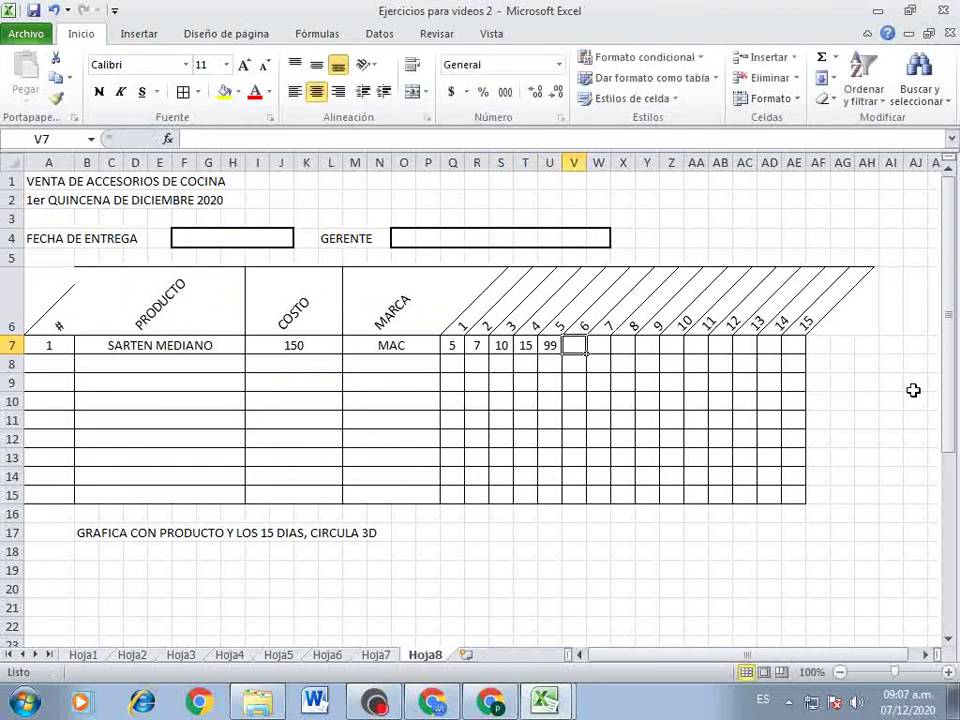
pyautogui.write('5')
pyautogui.press('Tab')
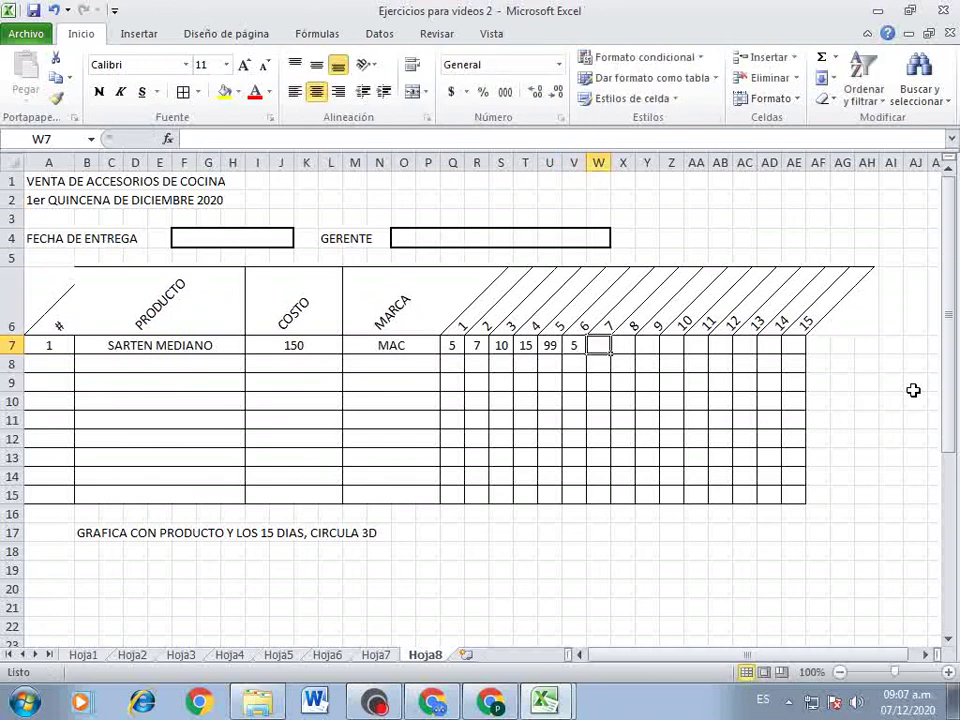
pyautogui.write('8')
pyautogui.hotkey('ctrl', 'Return')
pyautogui.press('Left')
pyautogui.press('Left')
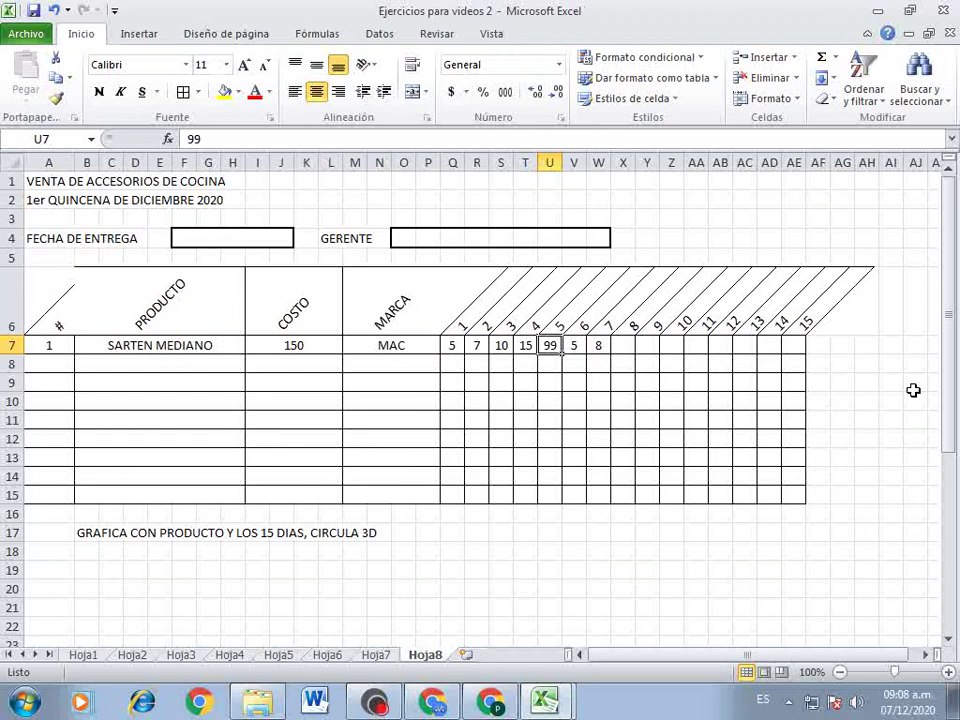
pyautogui.write('1')
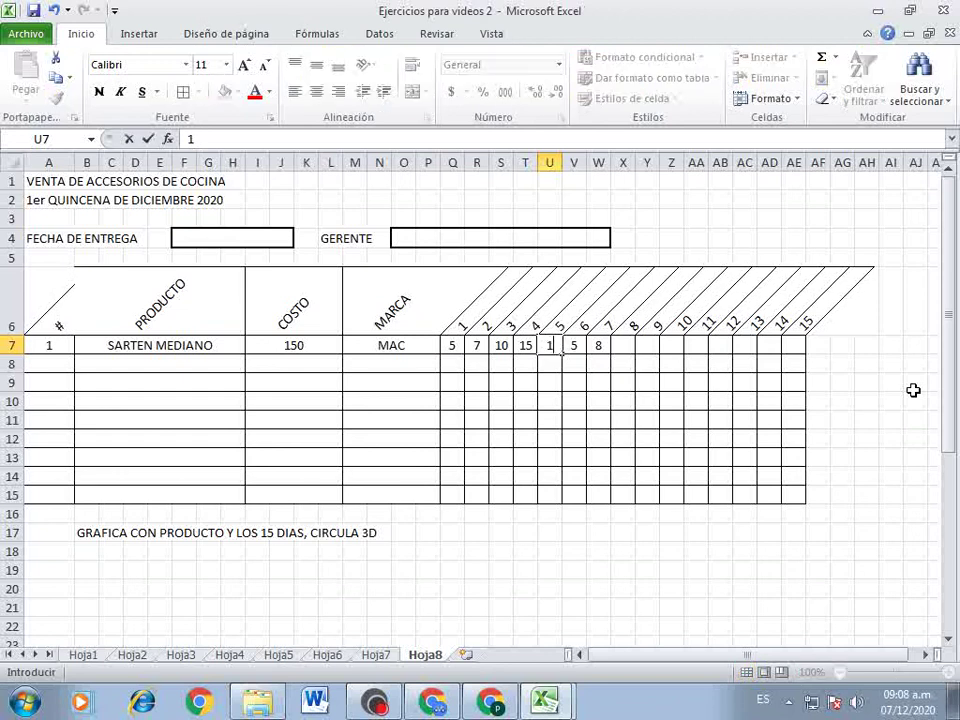
pyautogui.press('Right')
pyautogui.press('Right')
pyautogui.press('Right')
# - Enter day 8–15 quantities: 12, 20, 9, 18, 19, 4, 2 and 14
pyautogui.write('12')
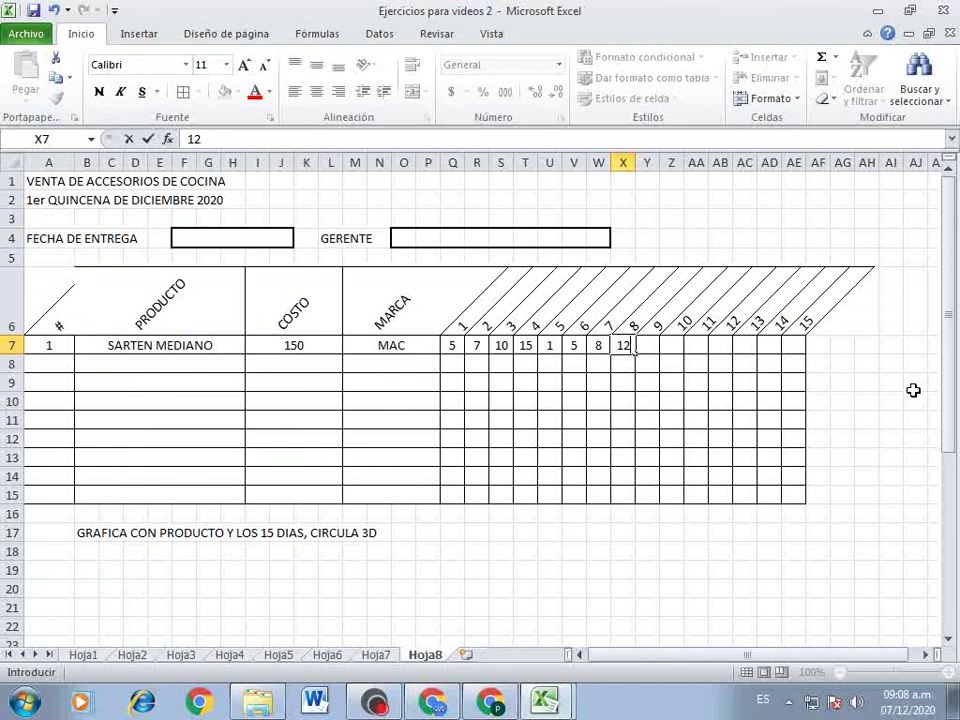
pyautogui.press('Right')
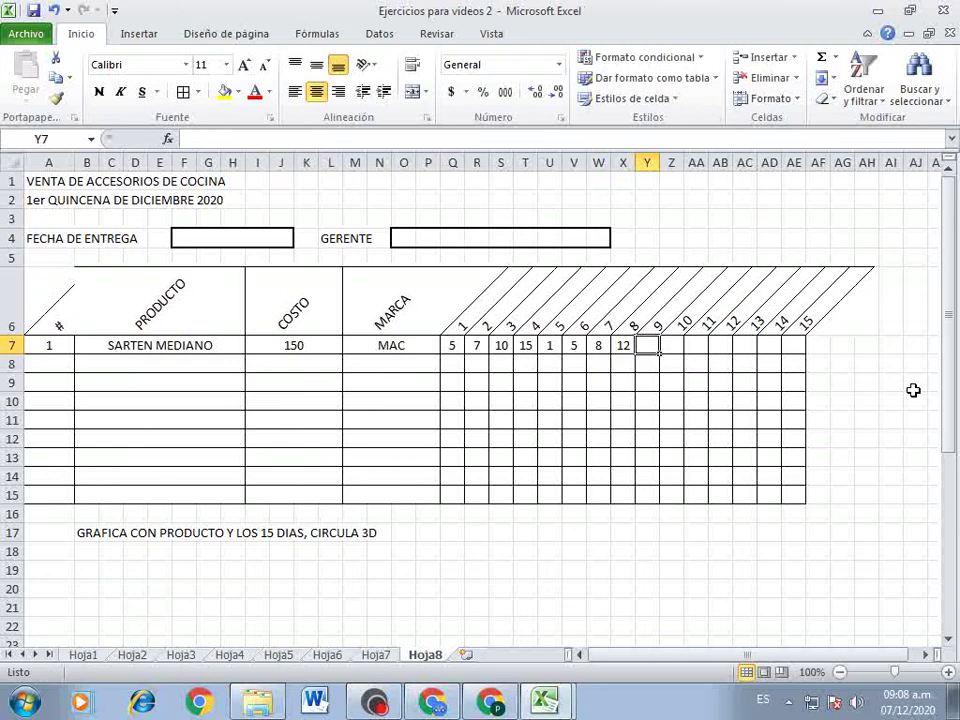
pyautogui.write('20')
pyautogui.press('Right')
pyautogui.write('9')
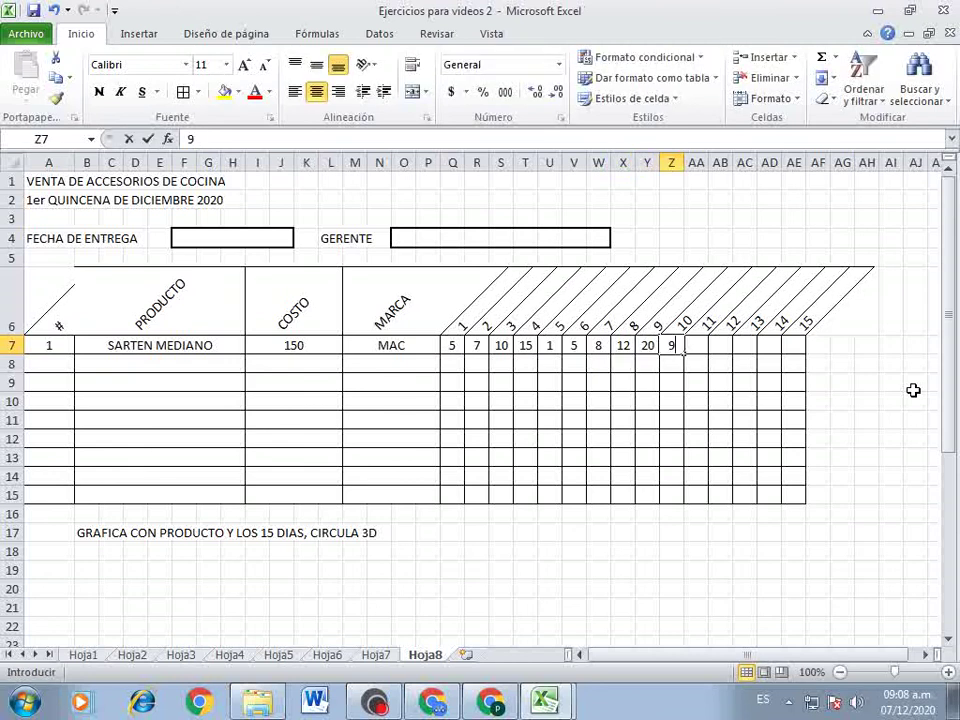
pyautogui.press('Right')
pyautogui.write('1')
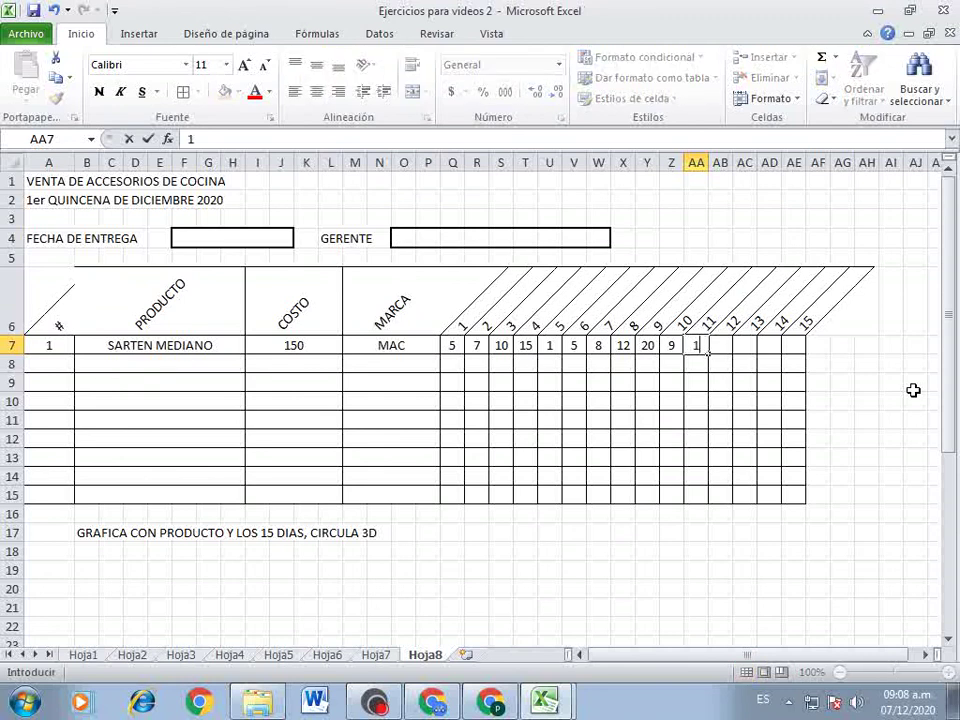
pyautogui.write('8')
pyautogui.press('Right')
pyautogui.write('1')
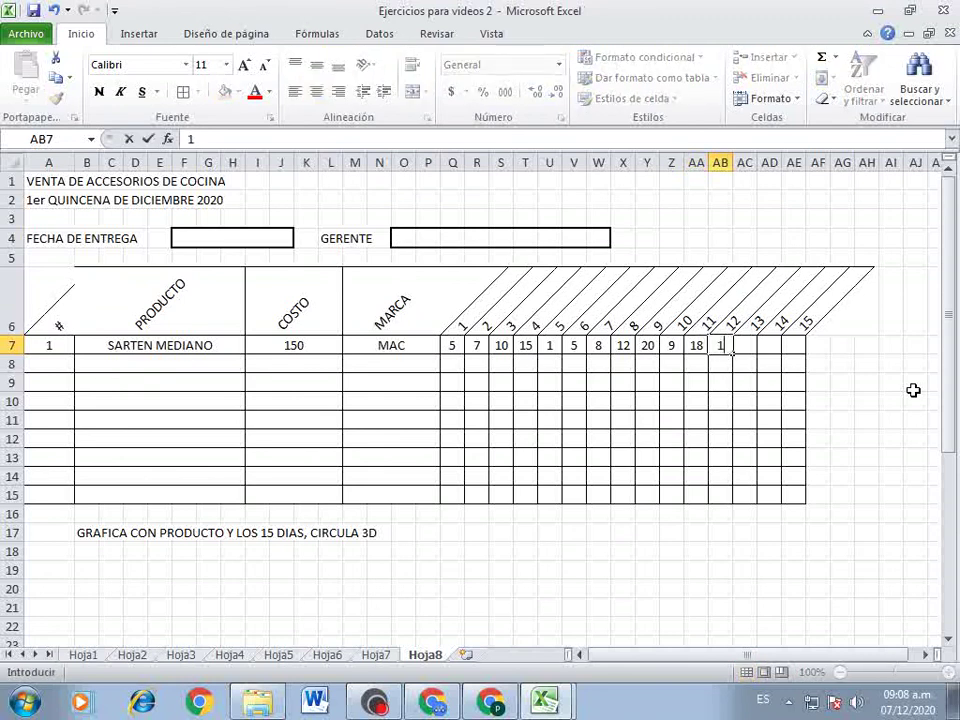
pyautogui.write('9')
pyautogui.press('Right')
pyautogui.write('4')
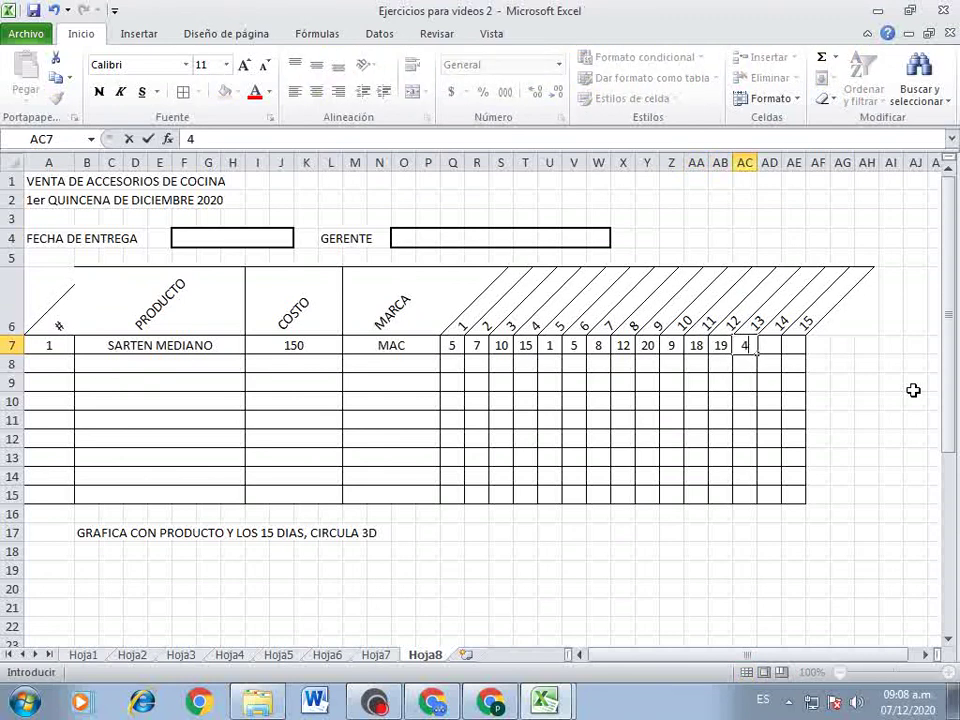
pyautogui.press('Right')
pyautogui.write('2')
pyautogui.press('Right')
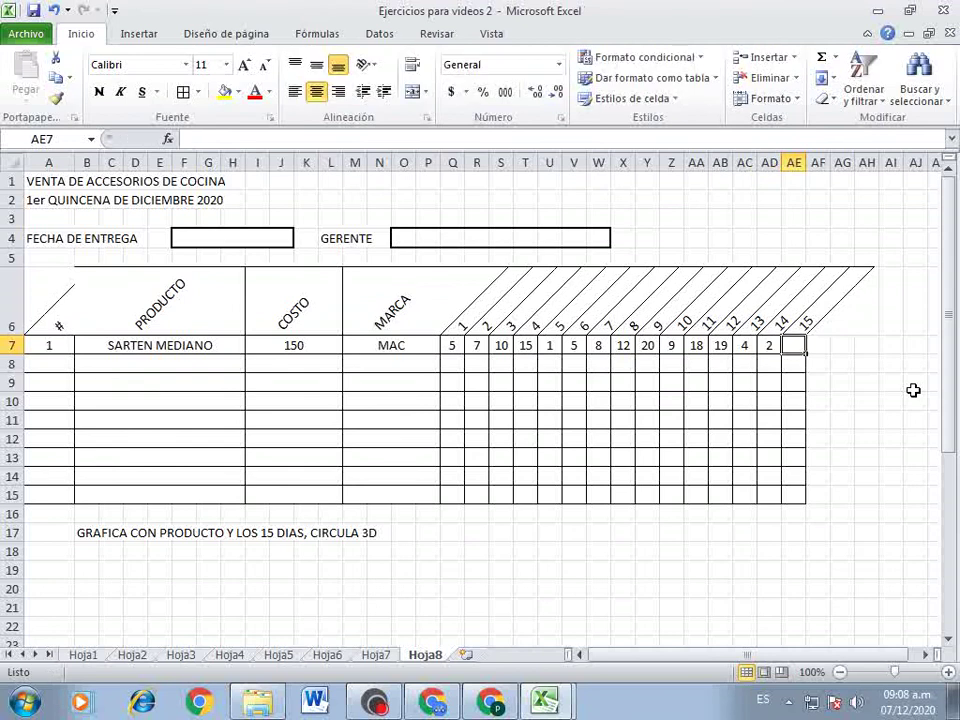
pyautogui.write('14')
pyautogui.press('Return')
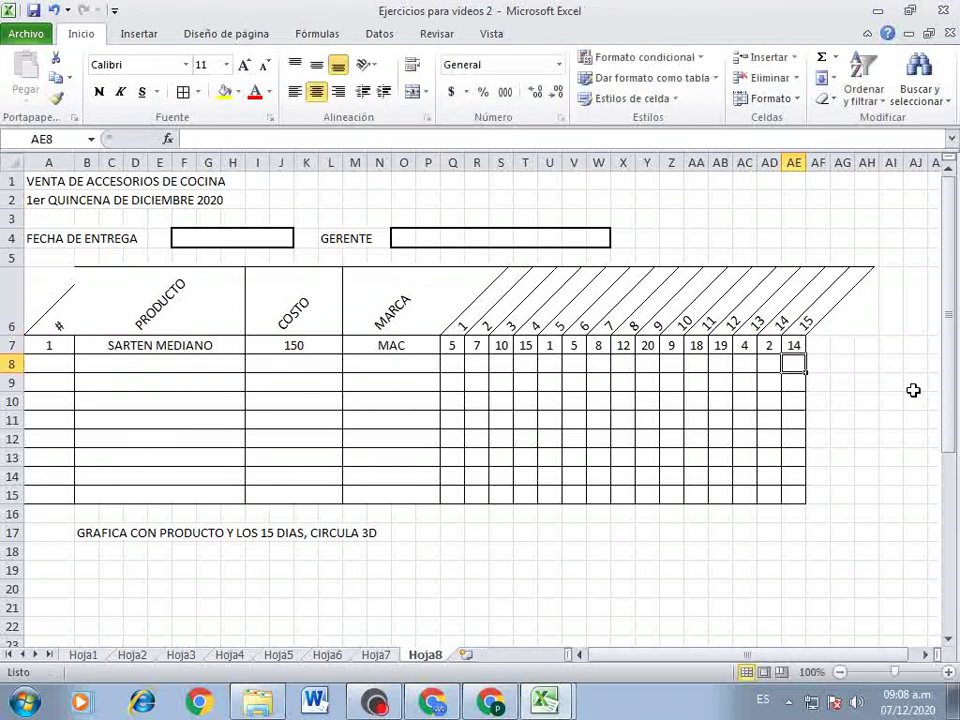
pyautogui.scroll(-3, 514, 499)
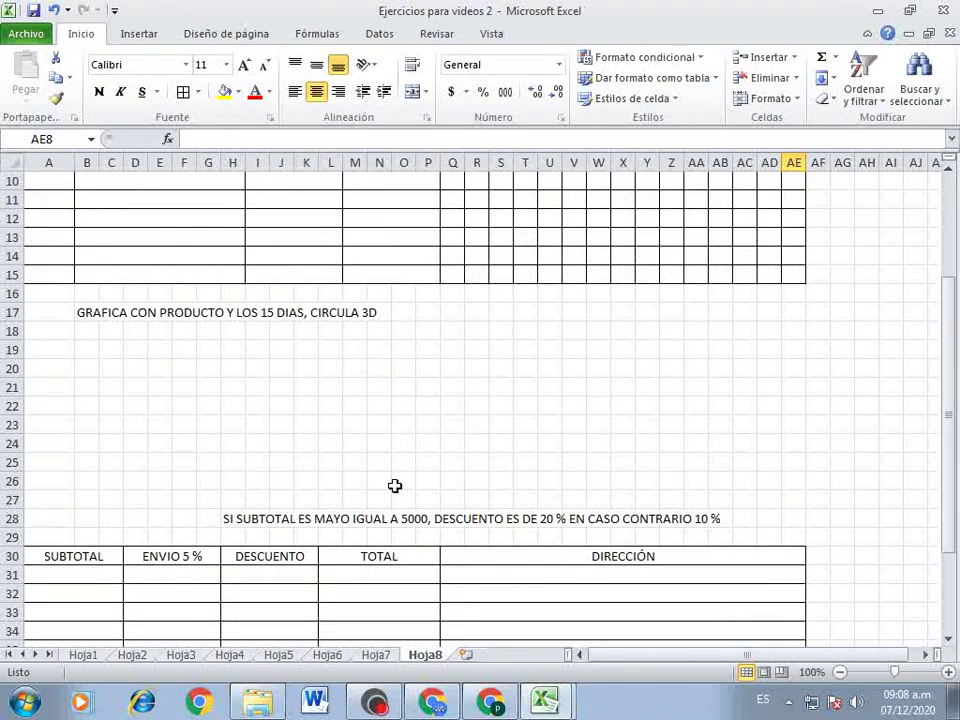
pyautogui.scroll(-4, 394, 486)
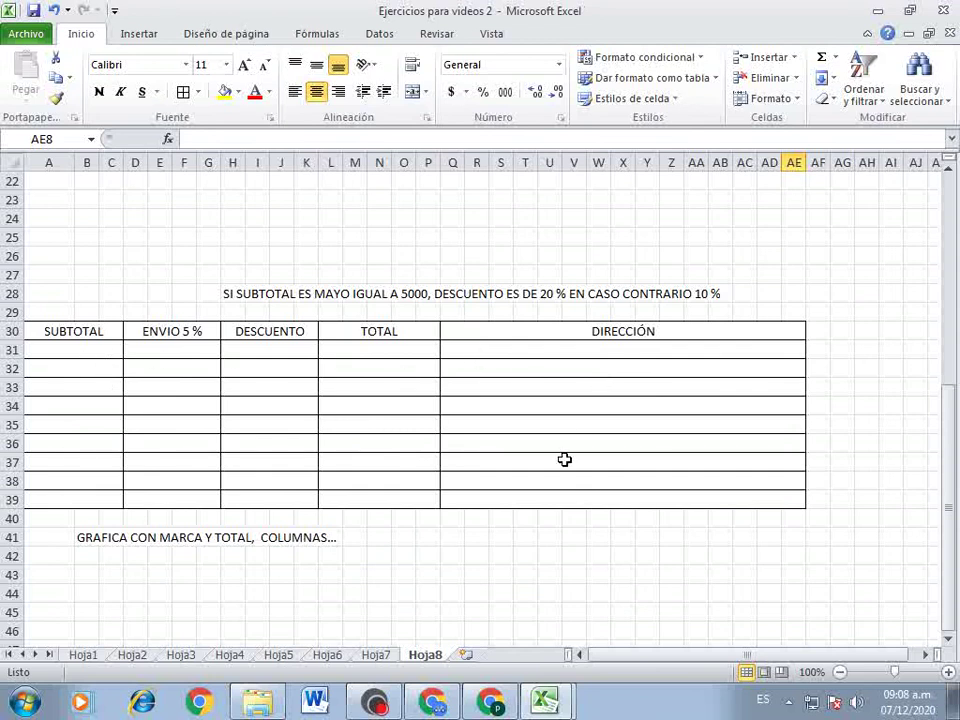
pyautogui.scroll(-3, 564, 459)
pyautogui.scroll(7, 564, 459)
pyautogui.scroll(3, 561, 458)
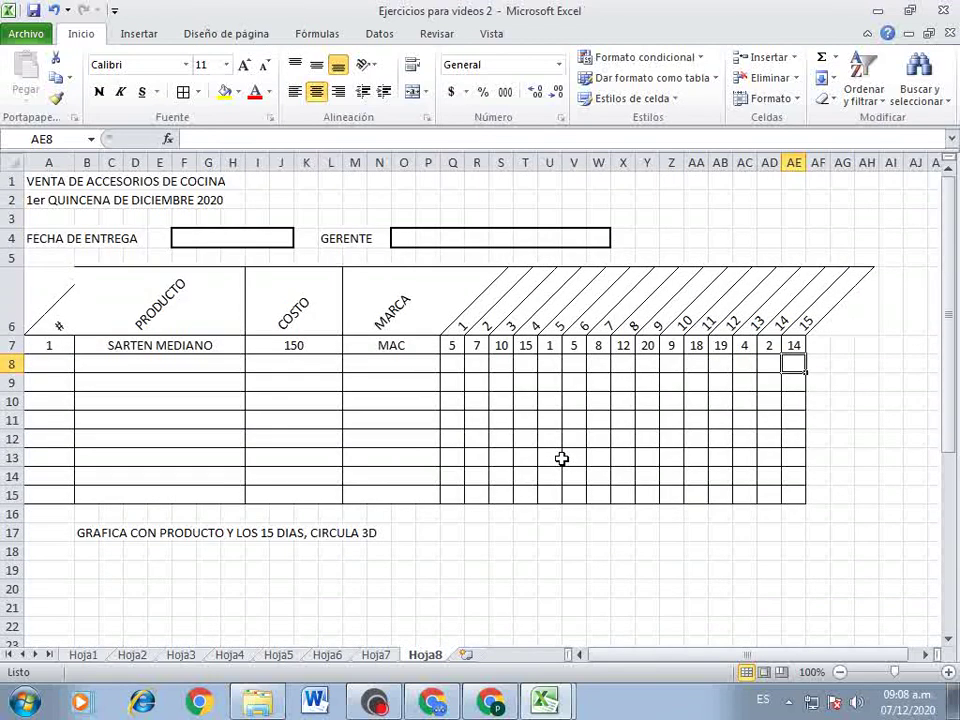
pyautogui.scroll(-6, 561, 458)
pyautogui.scroll(-2, 550, 445)
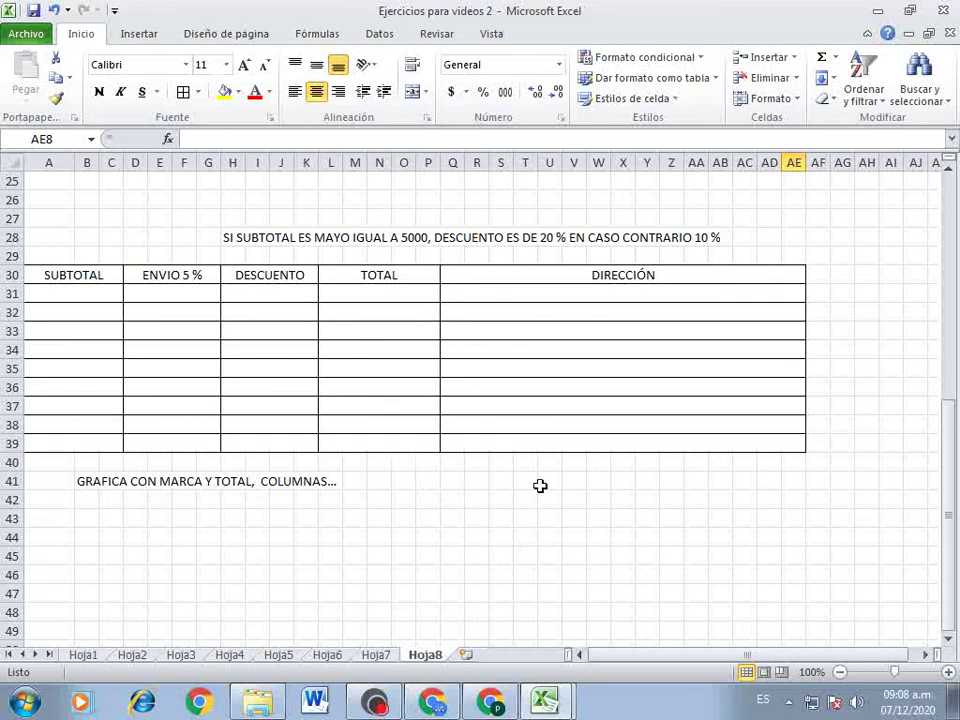
# - Enter the note 'SUBTOTAL ES IGUA A : =ASHFKHFDKA' in T41 across row 41, columns T to AE
pyautogui.moveTo(529, 484); pyautogui.dragTo(788, 484)
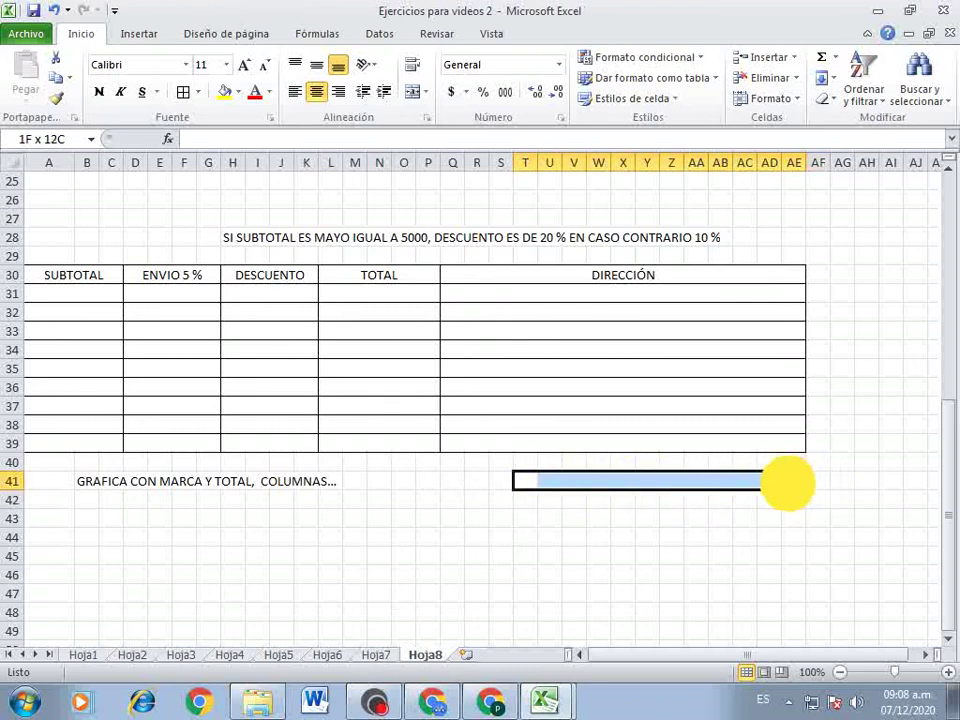
pyautogui.write('S')
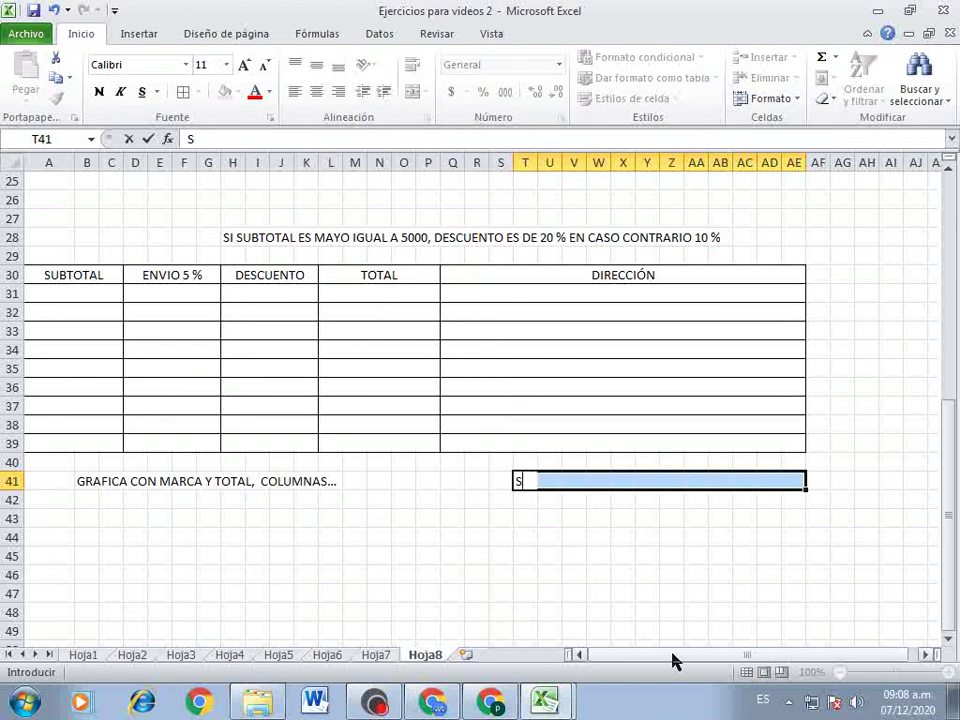
pyautogui.write('UBT')
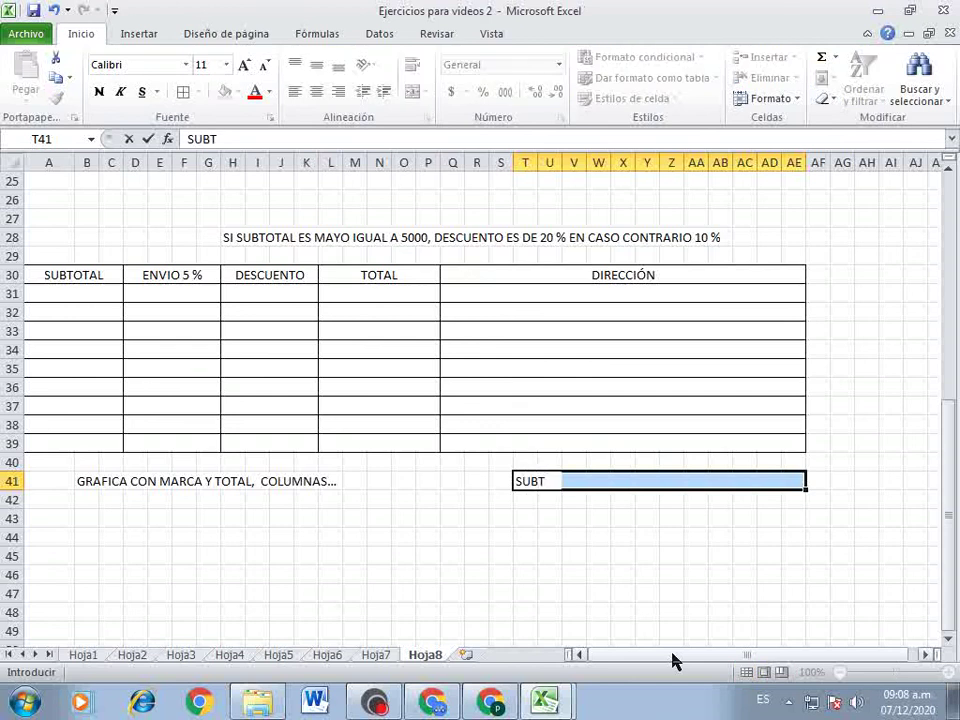
pyautogui.write('OTAL ')
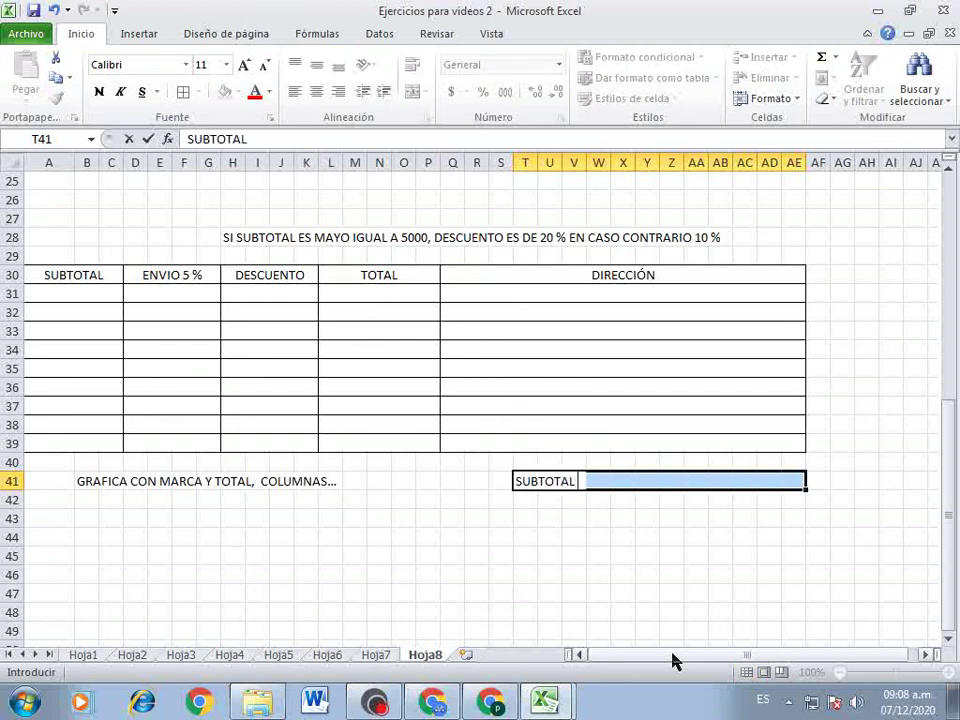
pyautogui.write('ES IG')
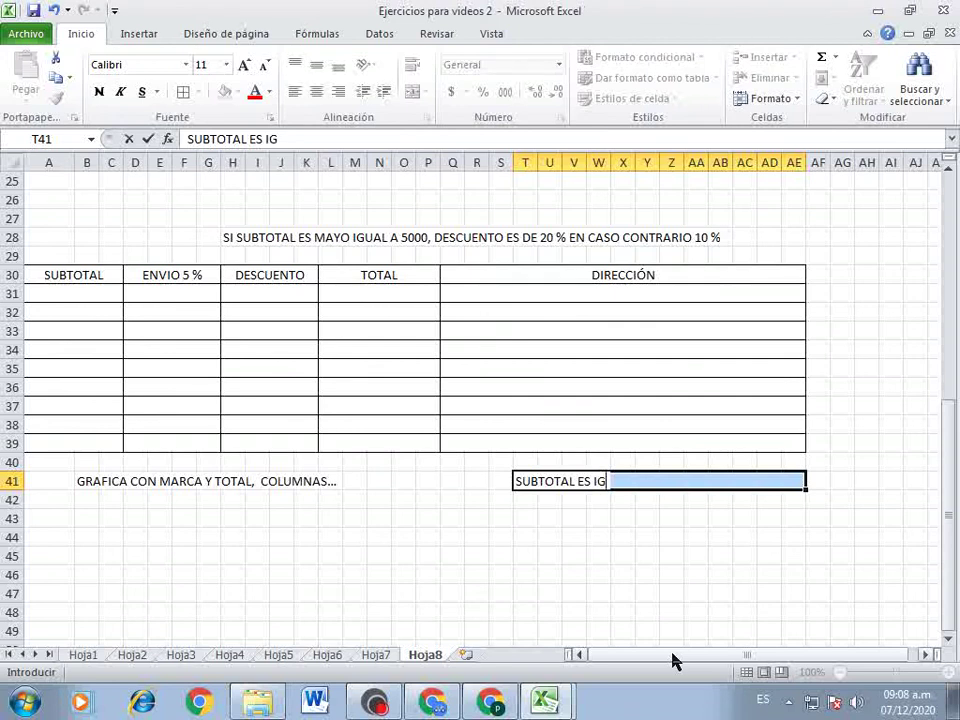
pyautogui.write('UA A :')
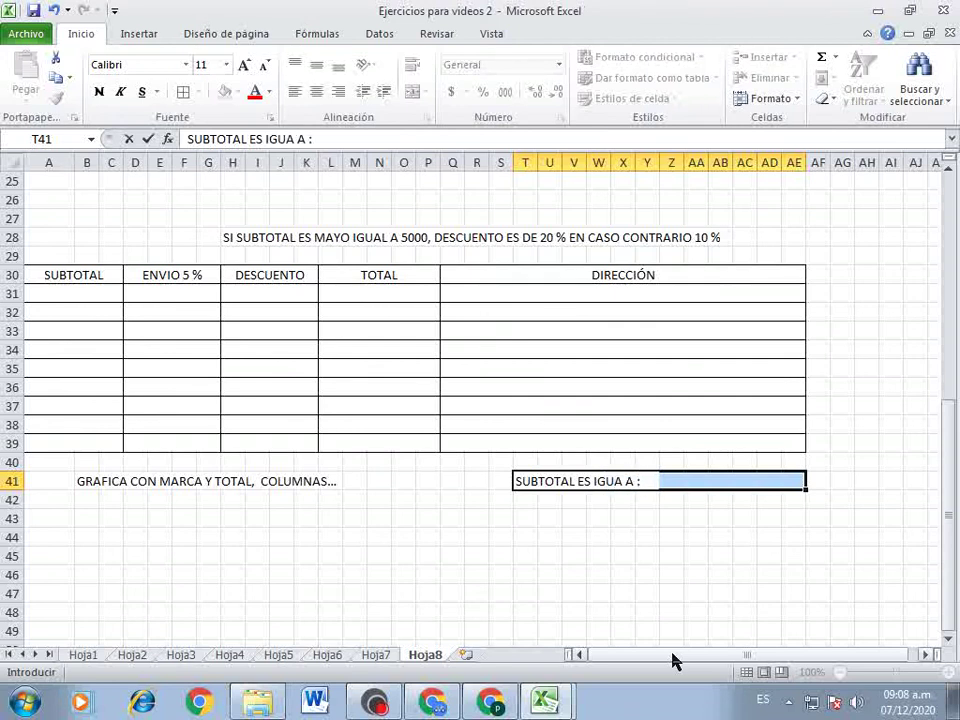
pyautogui.write(' =ASHF')
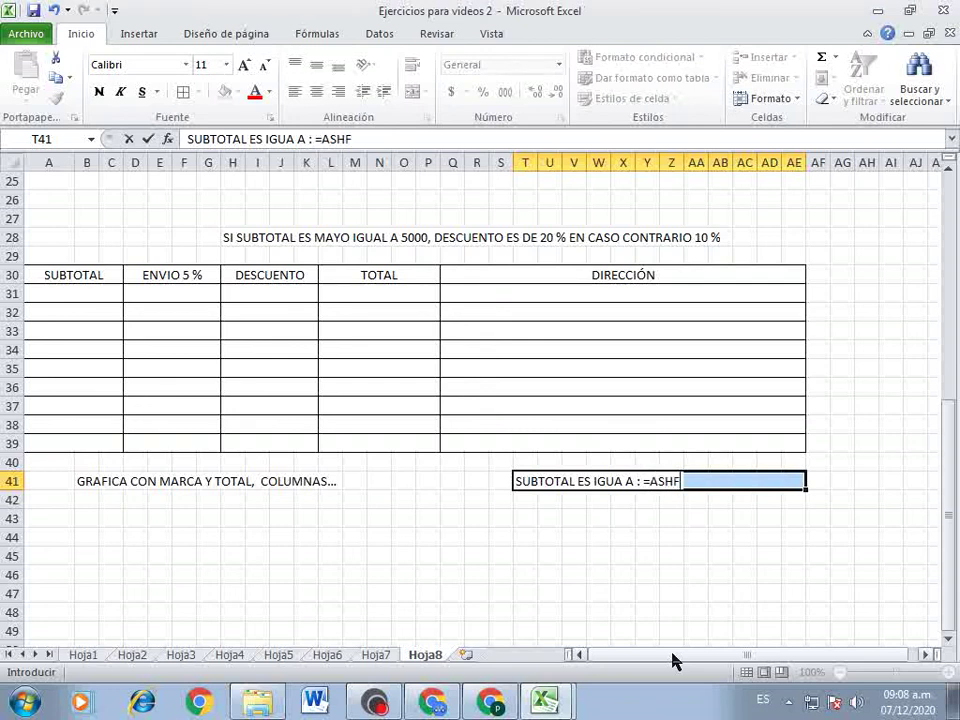
pyautogui.write('KHFDKA')
pyautogui.press('Return')
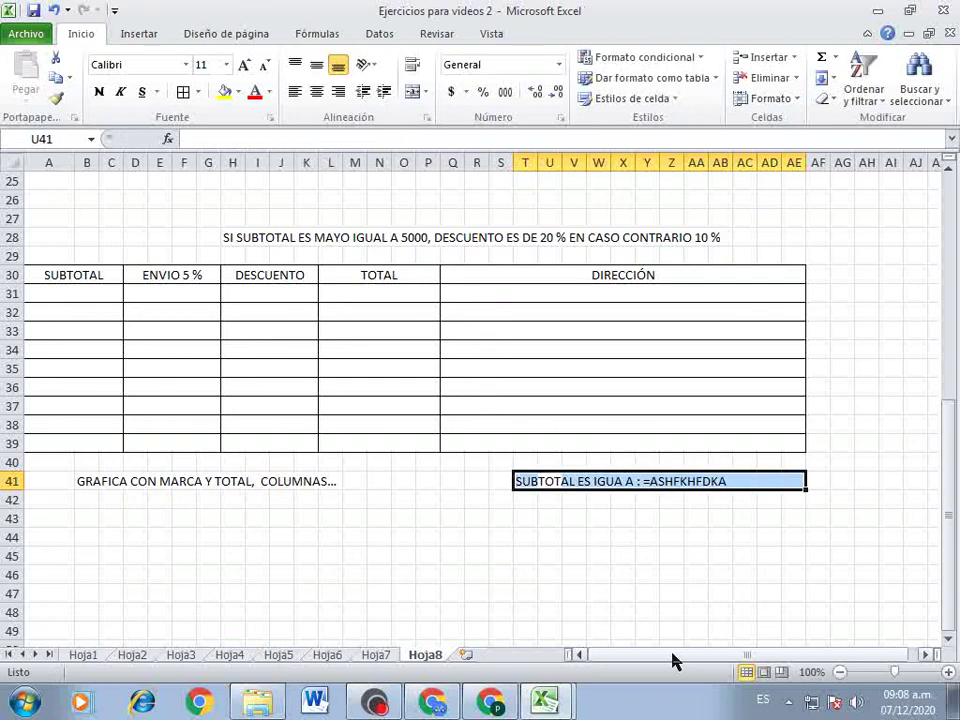
pyautogui.scroll(4, 457, 612)
pyautogui.scroll(4, 457, 612)
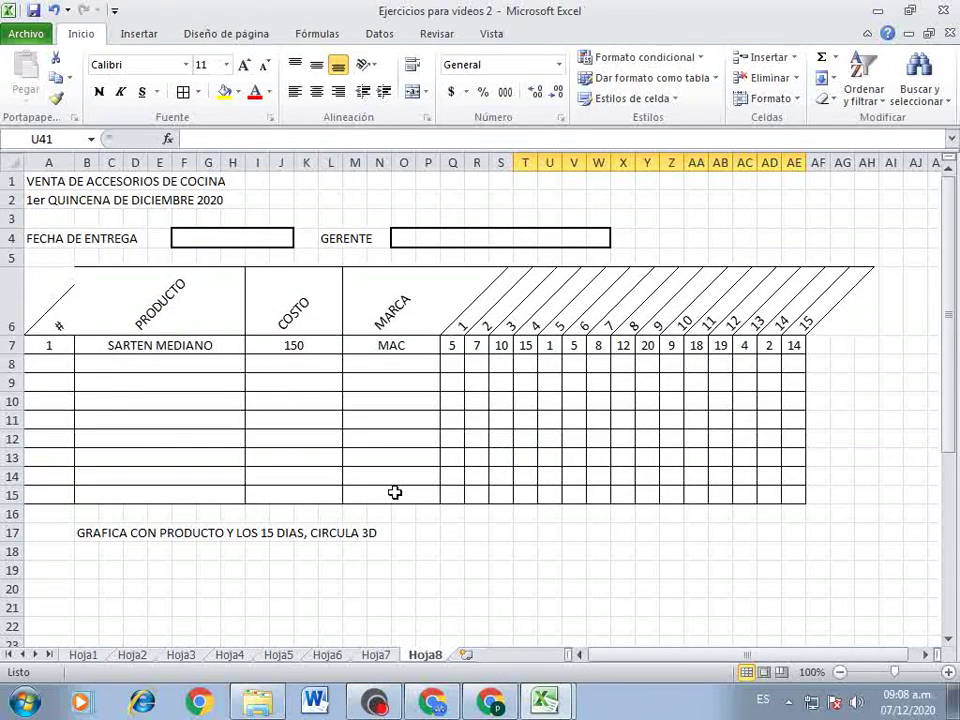
pyautogui.moveTo(34, 181)
pyautogui.mouseDown()
pyautogui.moveTo(826, 195)
pyautogui.moveTo(800, 195)
pyautogui.mouseUp()
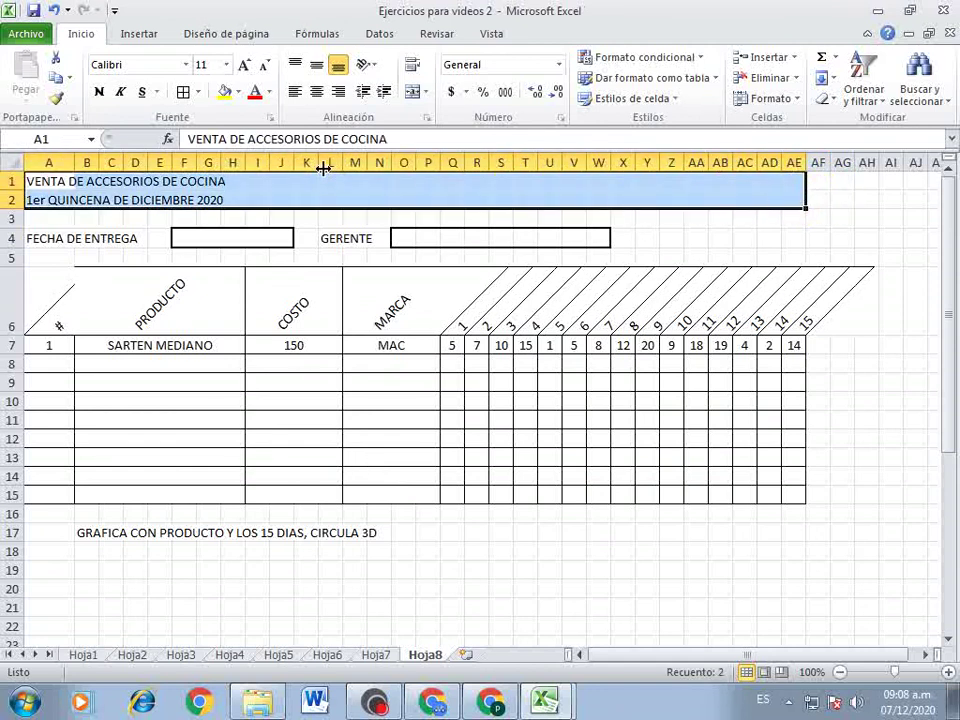
pyautogui.click(304, 199)
pyautogui.moveTo(32, 182); pyautogui.dragTo(812, 182)
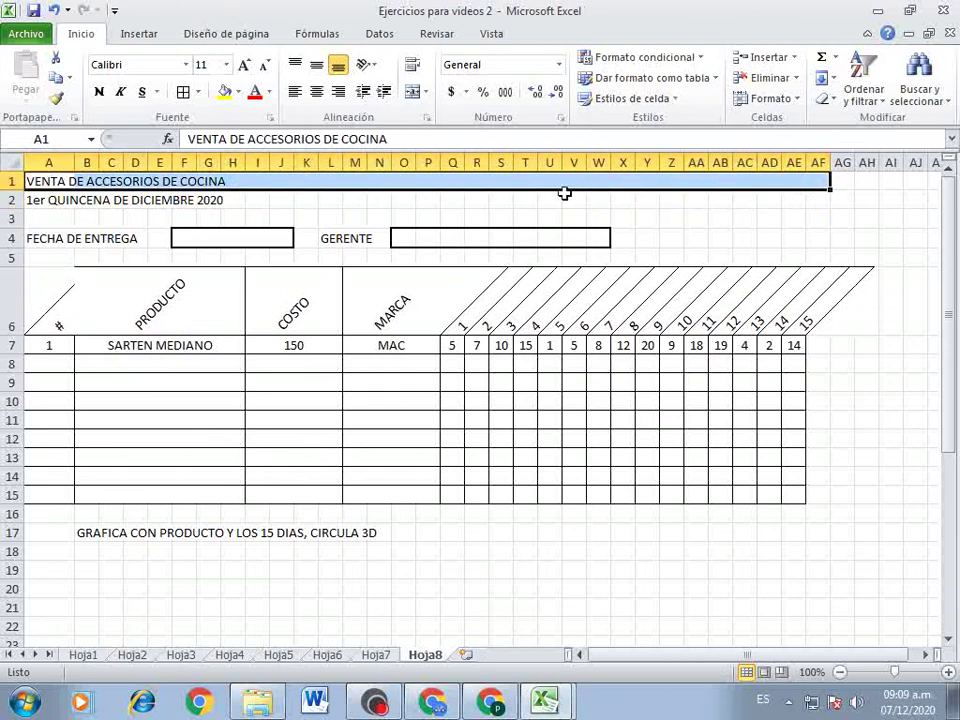
pyautogui.moveTo(39, 199); pyautogui.dragTo(792, 192)
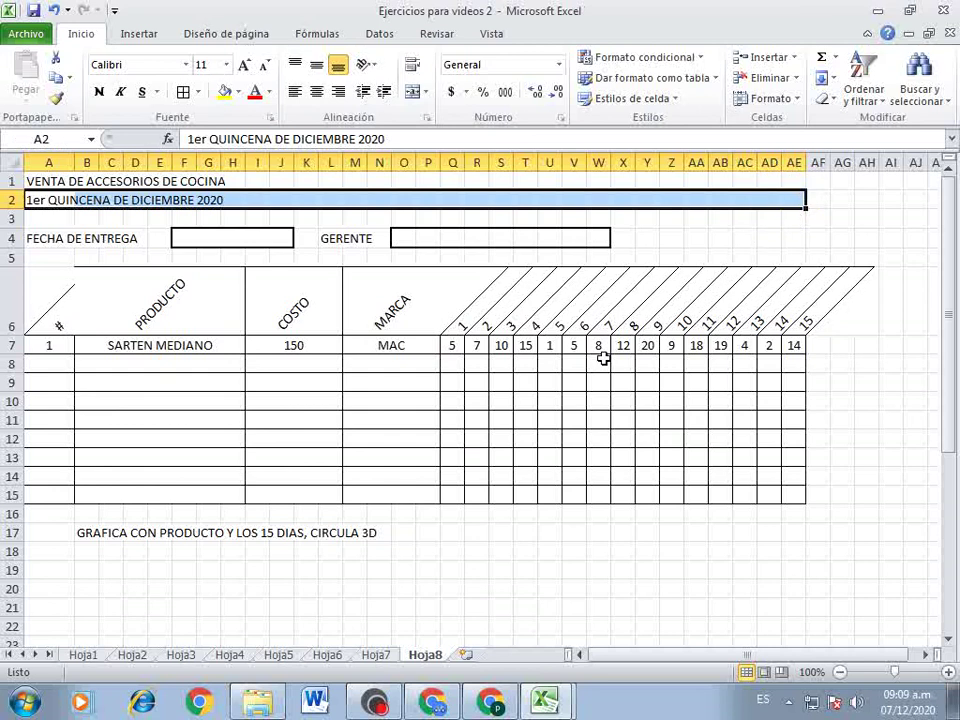
pyautogui.scroll(-9, 516, 516)
pyautogui.scroll(5, 517, 515)
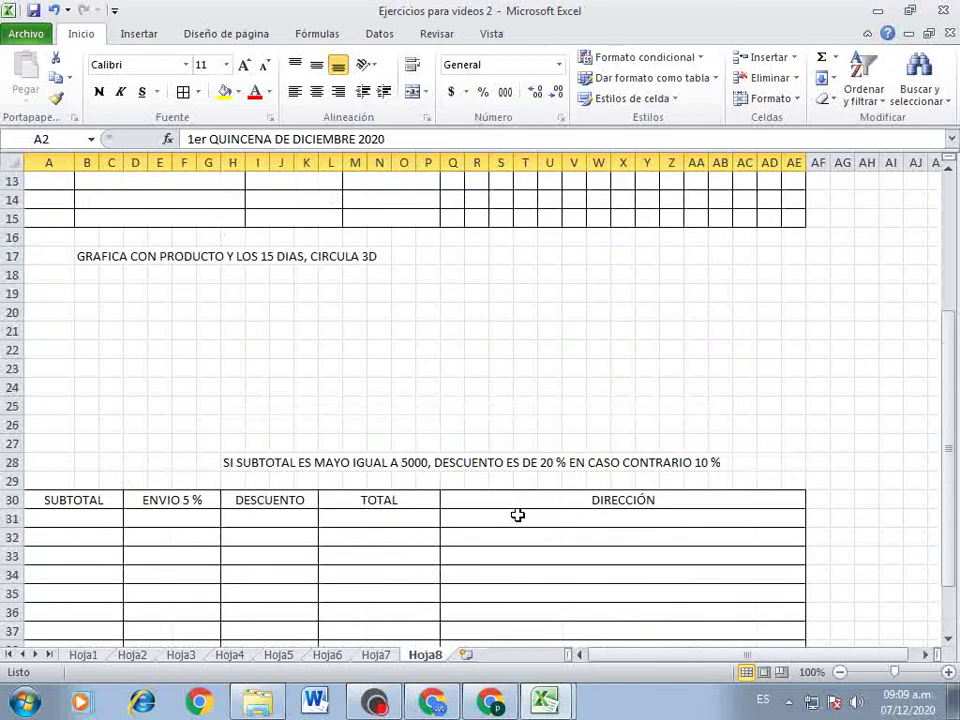
pyautogui.scroll(4, 517, 515)
pyautogui.moveTo(524, 553); pyautogui.dragTo(516, 566)
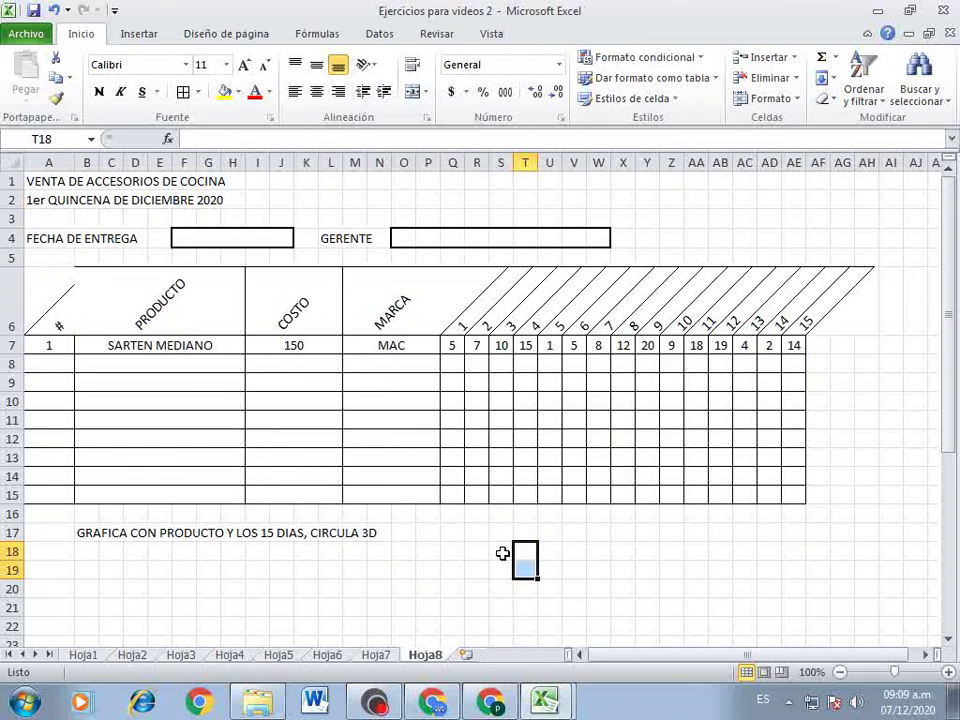